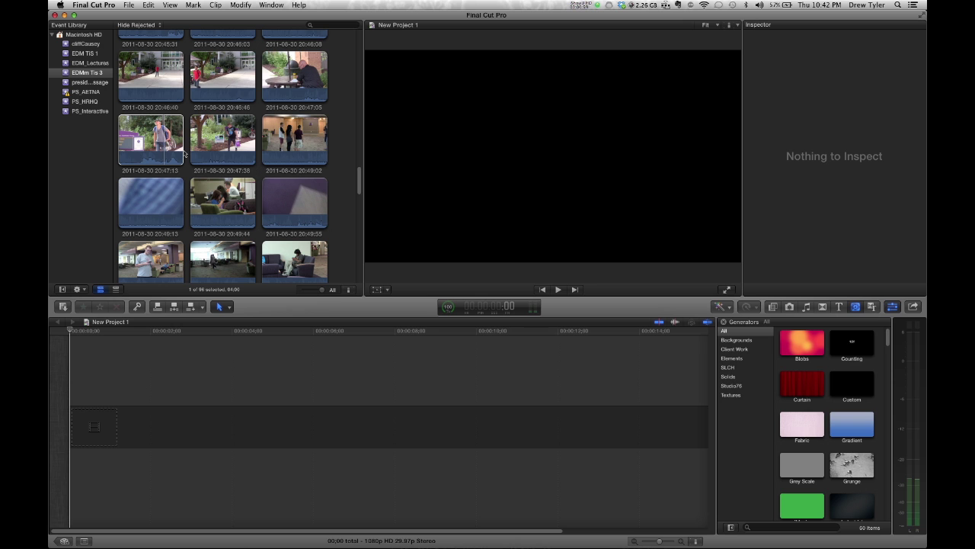
{"action": "scroll", "coordinate": [194, 107], "scroll_direction": "up", "scroll_amount": 5}
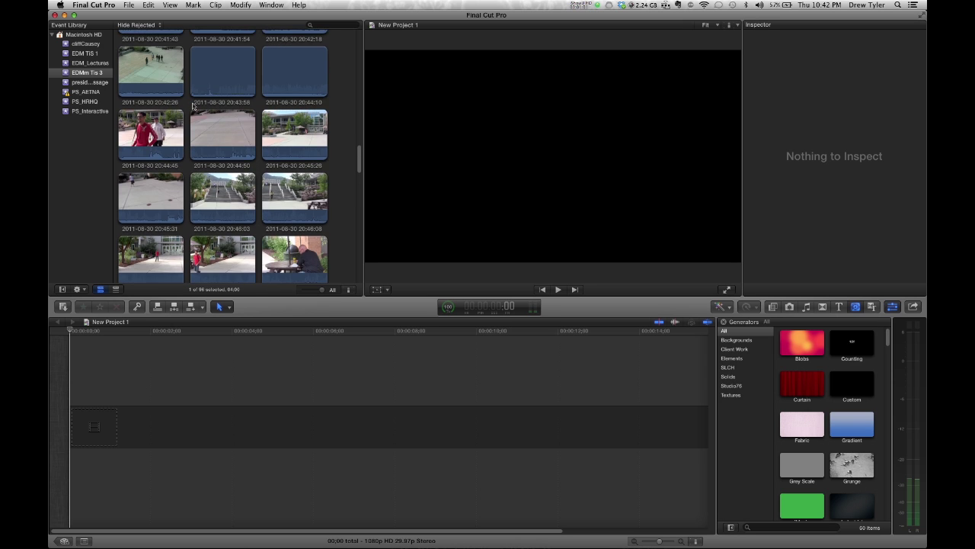
{"action": "scroll", "coordinate": [192, 107], "scroll_direction": "down", "scroll_amount": 10}
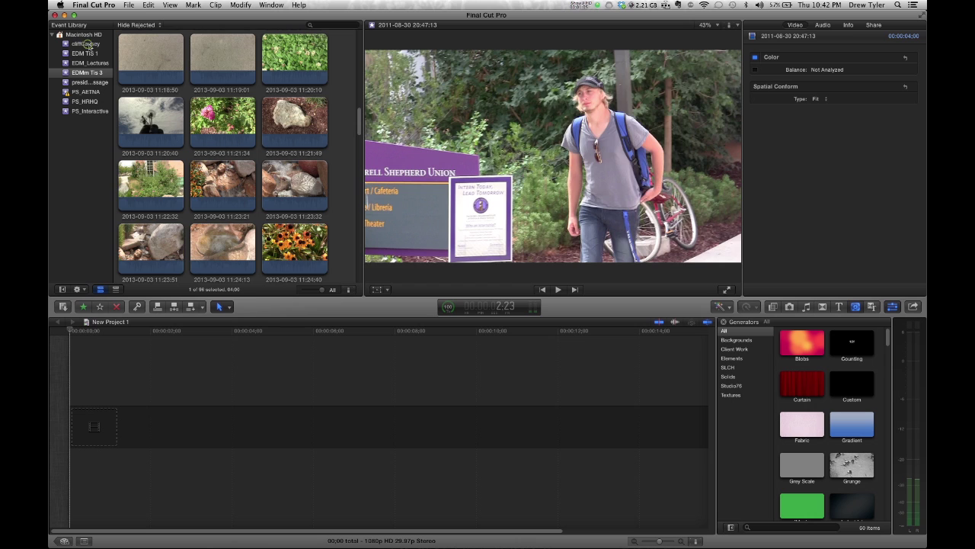
{"action": "left_click", "coordinate": [88, 44]}
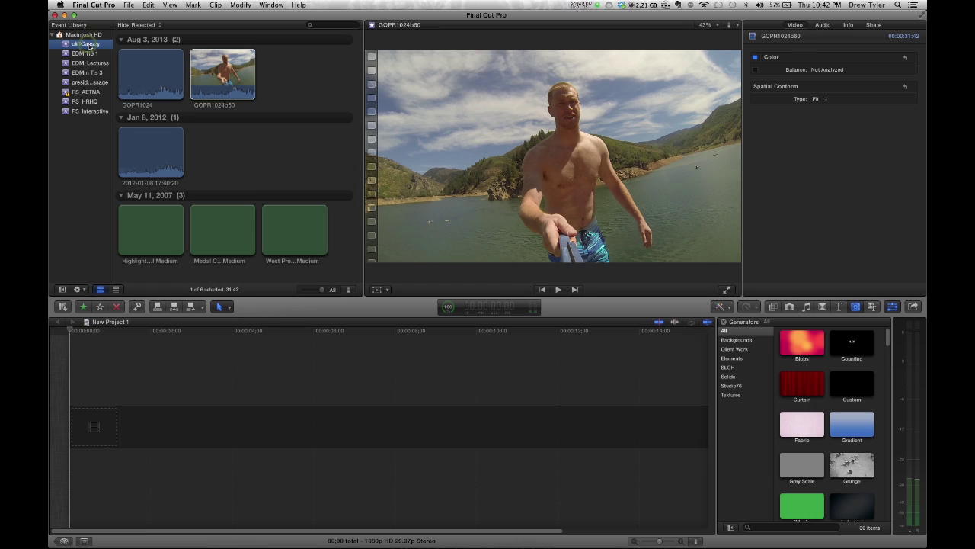
{"action": "left_click", "coordinate": [181, 68]}
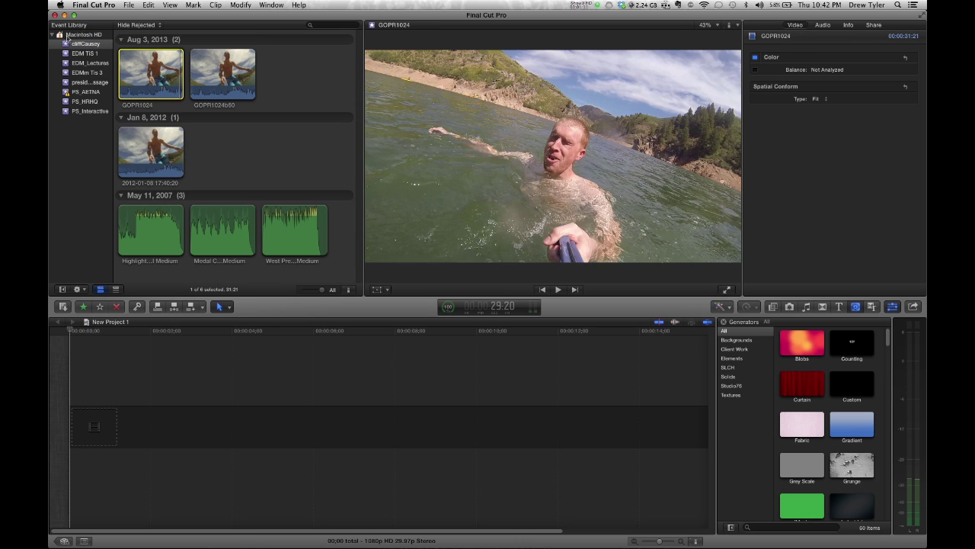
{"action": "left_click", "coordinate": [87, 72]}
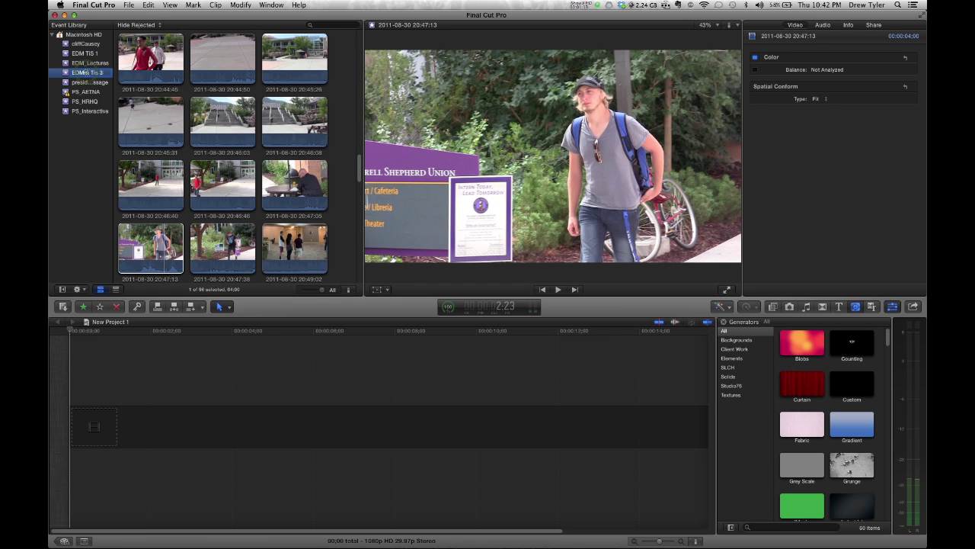
{"action": "left_click", "coordinate": [226, 139]}
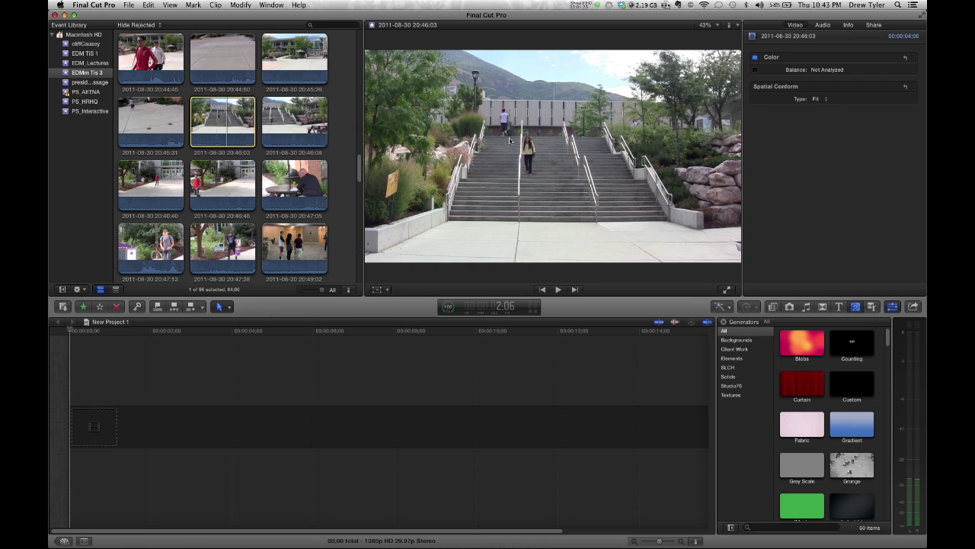
View the EDM_1_Pre-Viz project in the project library and reopen New Project 1 in the timeline
{"action": "left_click", "coordinate": [449, 411]}
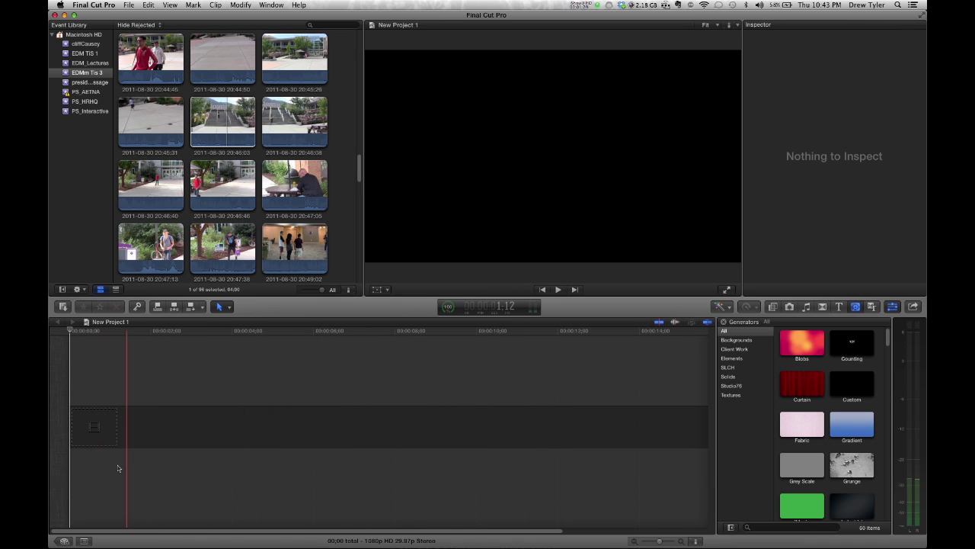
{"action": "left_click", "coordinate": [66, 541]}
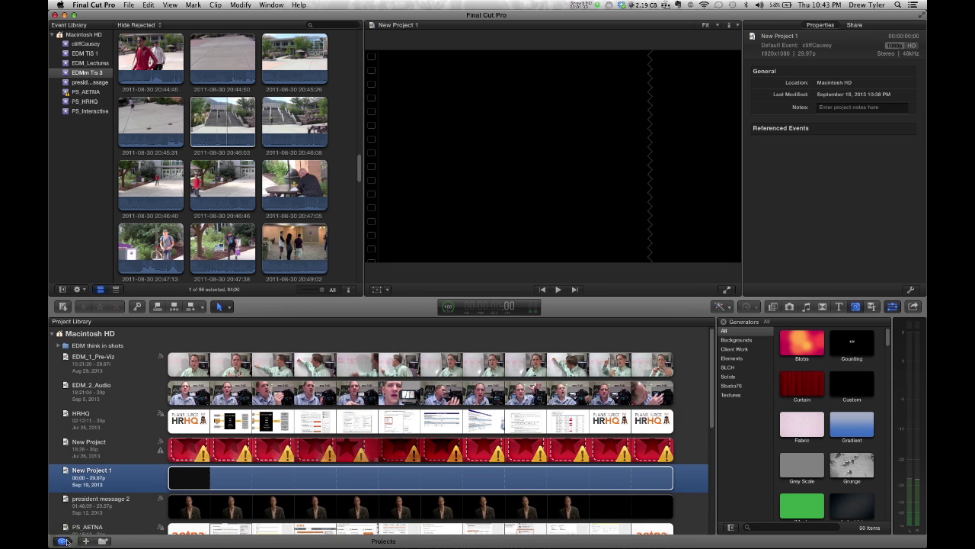
{"action": "left_click", "coordinate": [95, 369]}
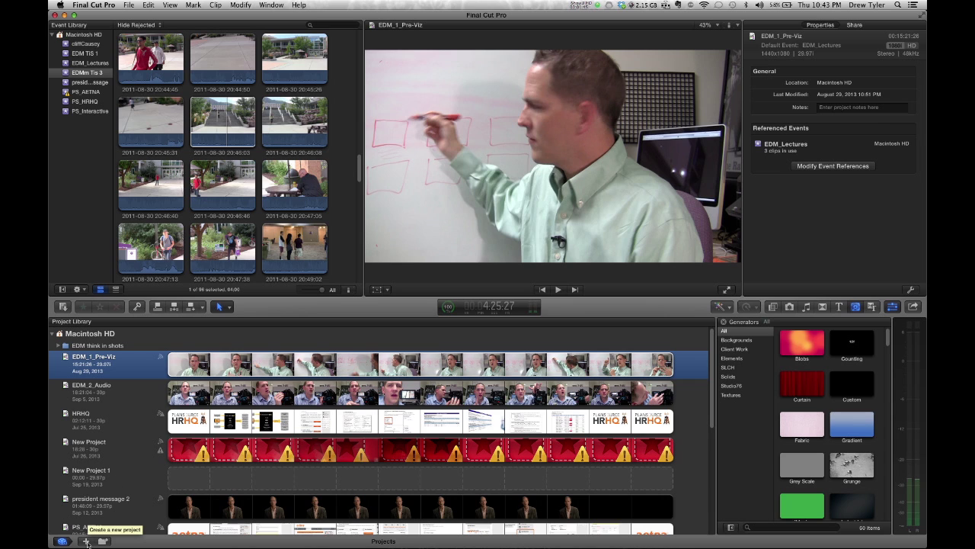
{"action": "double_click", "coordinate": [116, 468]}
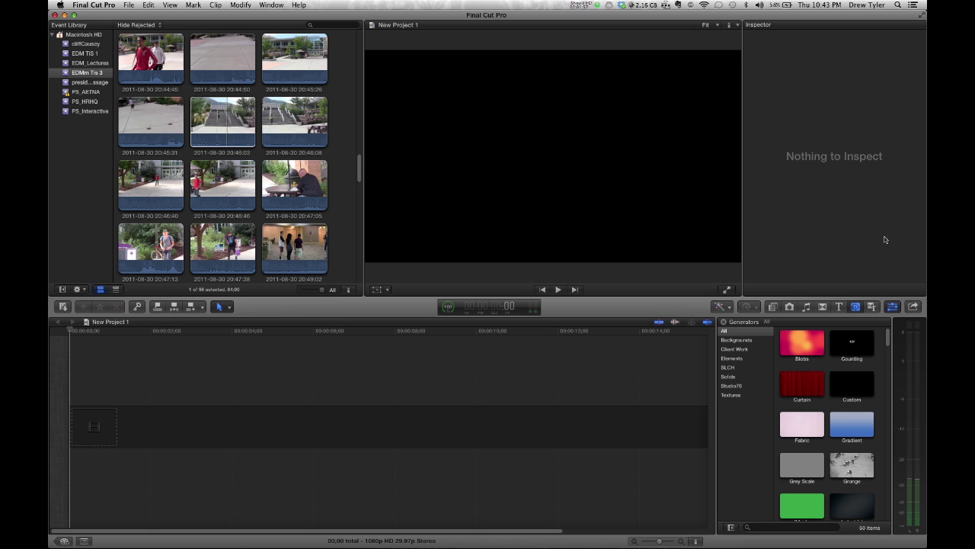
{"action": "left_click", "coordinate": [892, 306]}
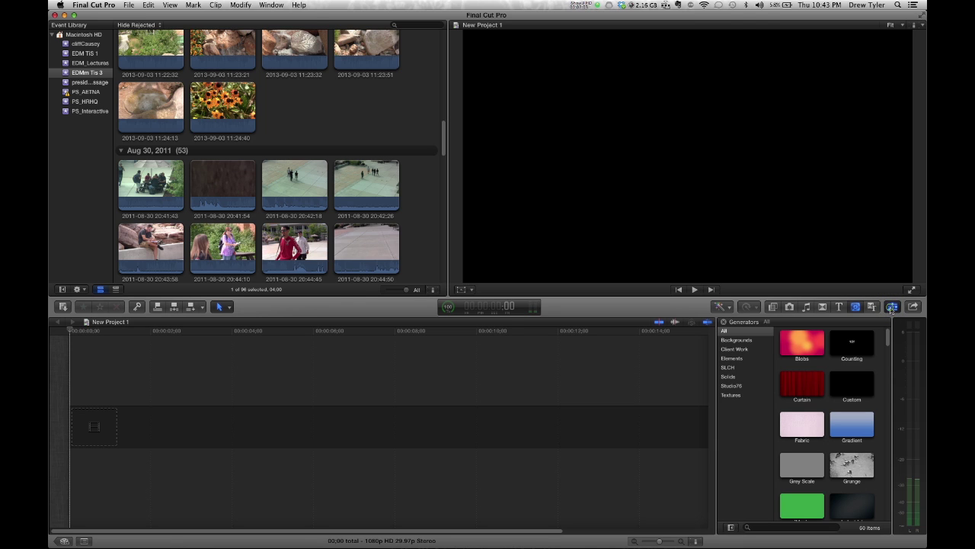
{"action": "left_click", "coordinate": [892, 306]}
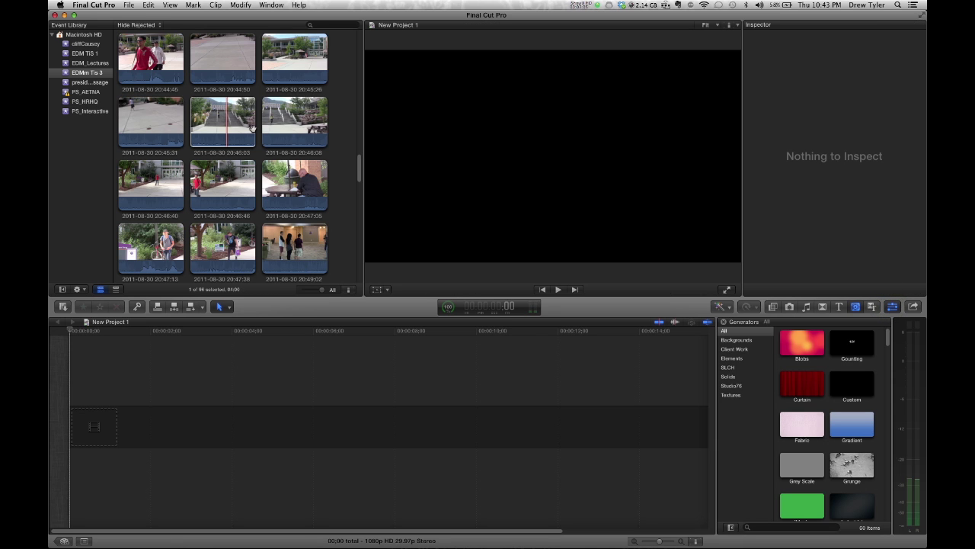
{"action": "left_click", "coordinate": [220, 118]}
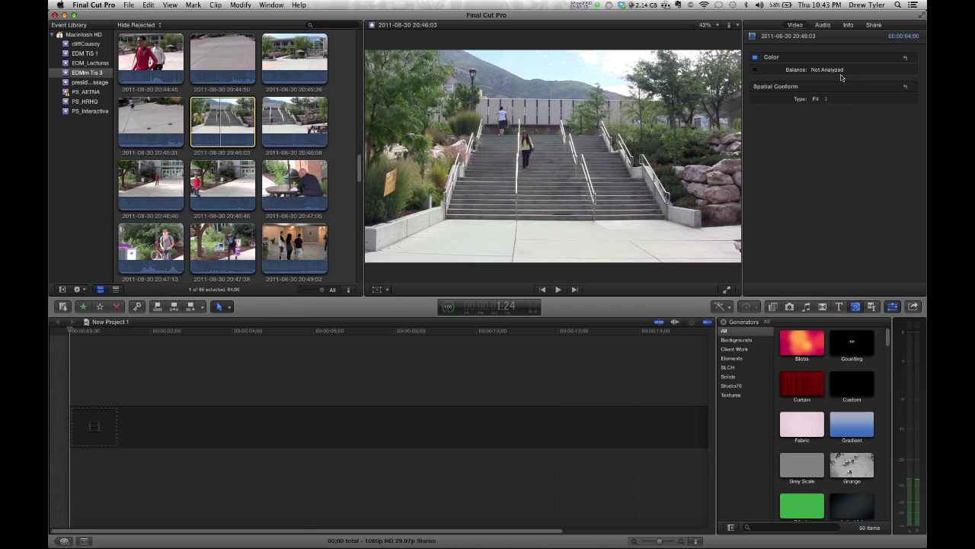
{"action": "left_click", "coordinate": [822, 25]}
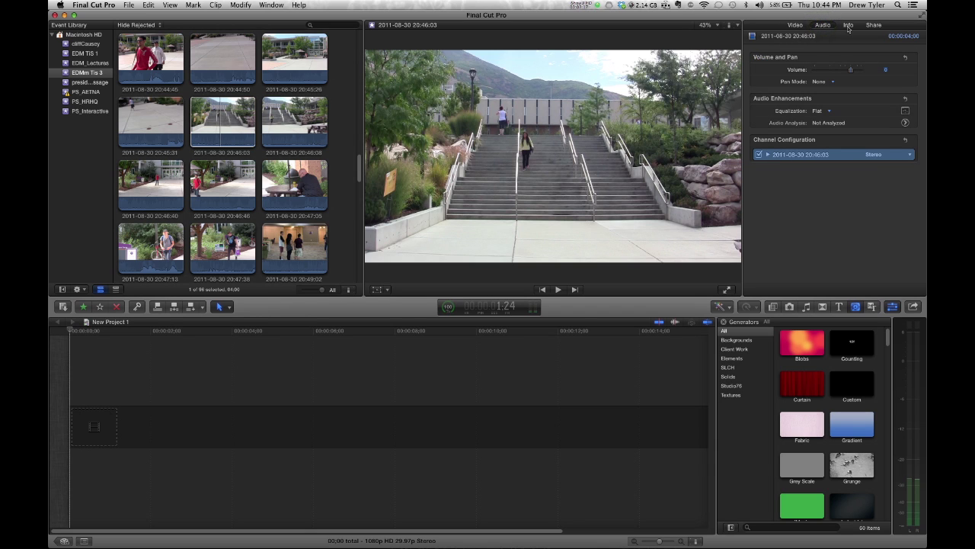
{"action": "left_click", "coordinate": [848, 25]}
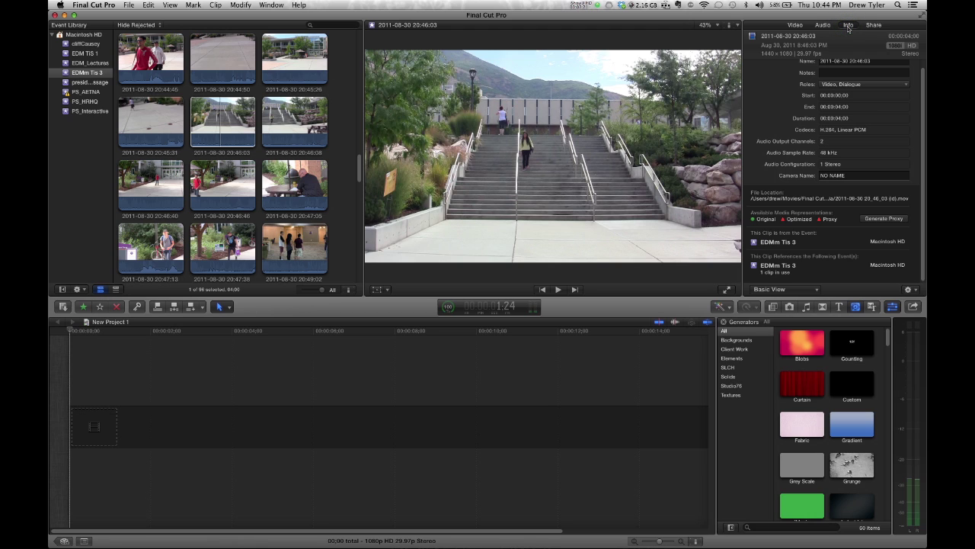
{"action": "left_click", "coordinate": [868, 31]}
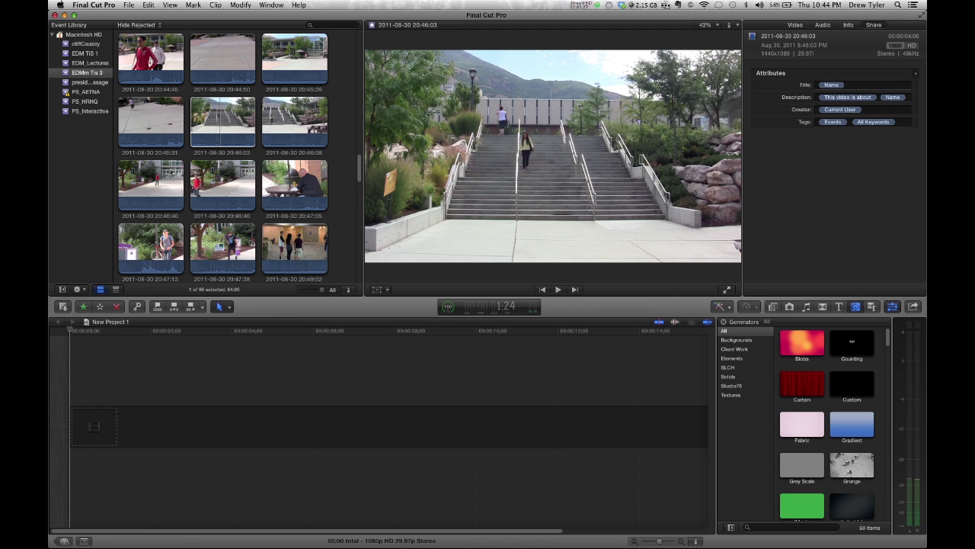
{"action": "left_click", "coordinate": [795, 25]}
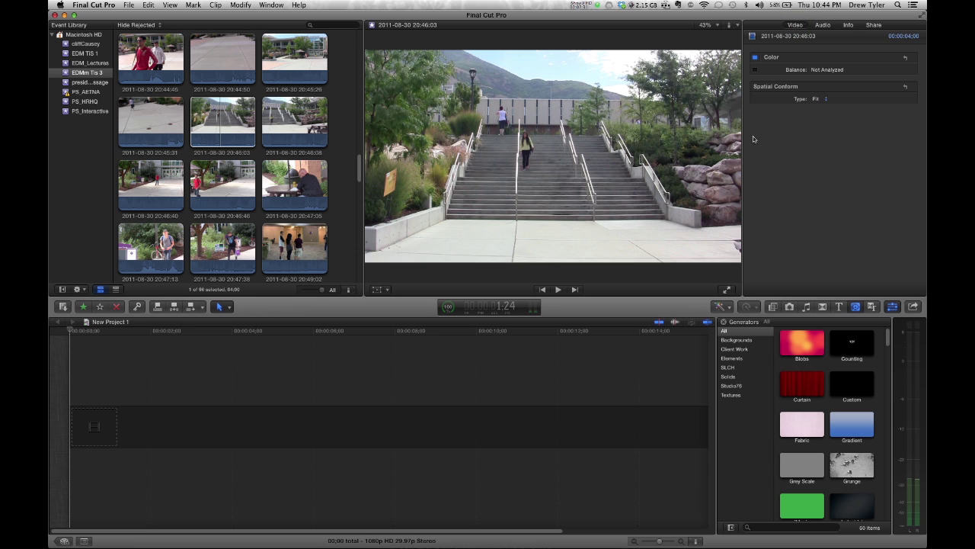
{"action": "left_click", "coordinate": [892, 306]}
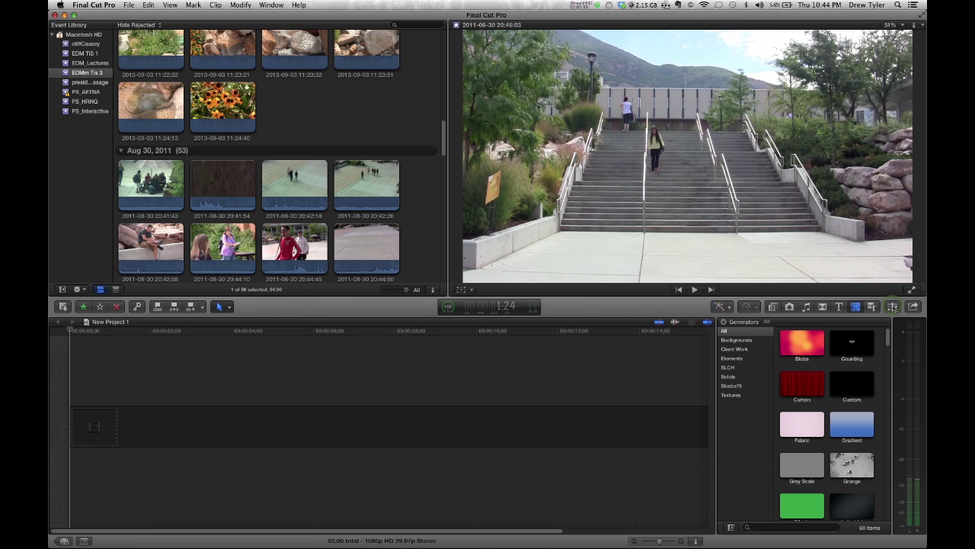
Toggle the generators display off and on, and browse the available themes, including the iTunesU lwr3rd and Event categories
{"action": "left_click", "coordinate": [445, 450]}
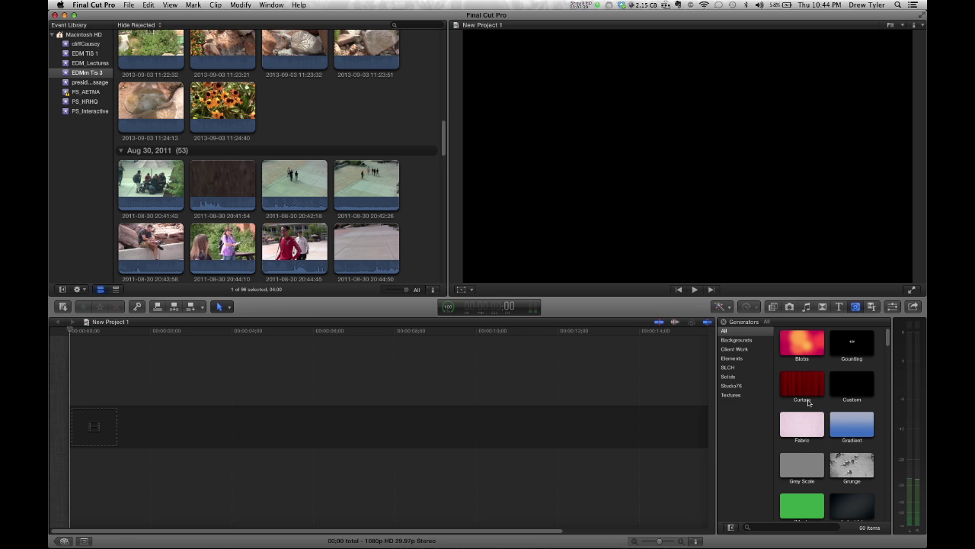
{"action": "left_click", "coordinate": [856, 306]}
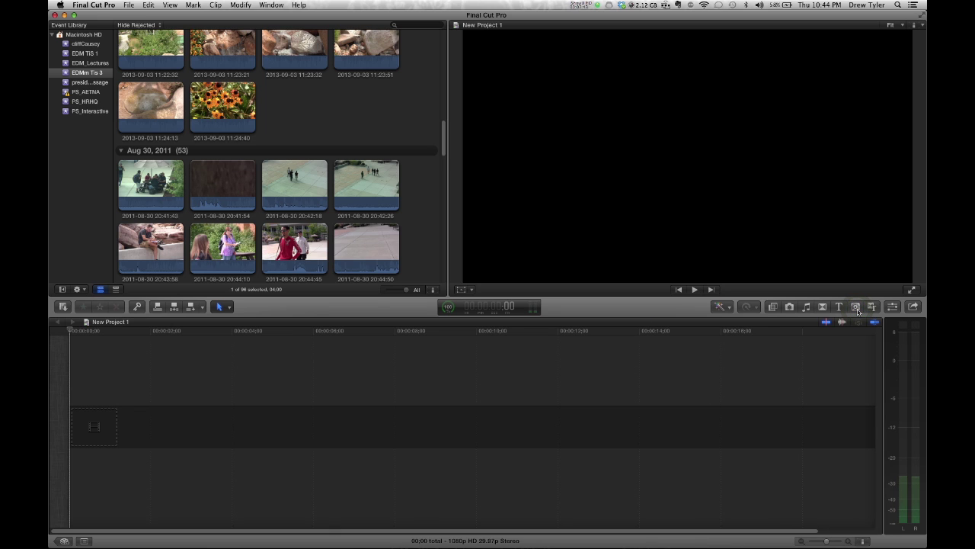
{"action": "left_click", "coordinate": [856, 306]}
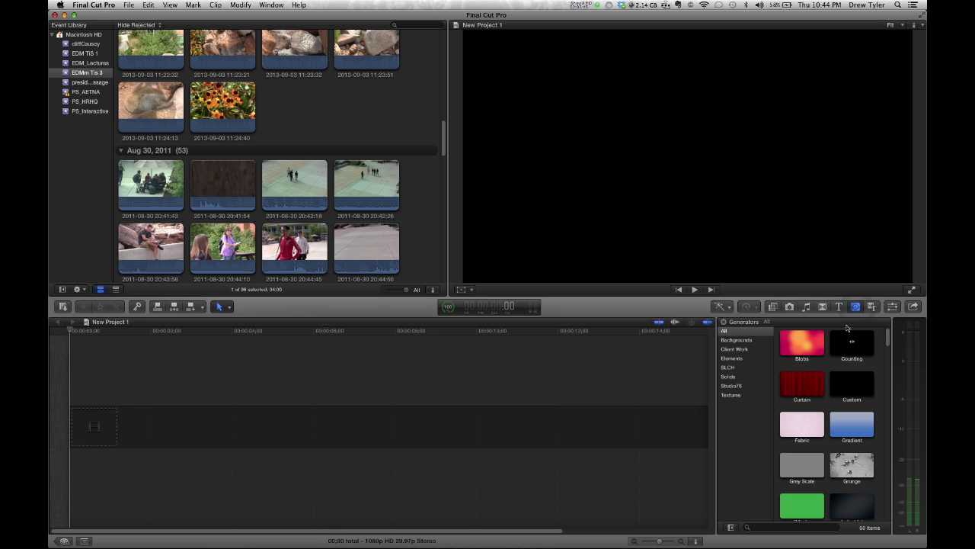
{"action": "left_click", "coordinate": [873, 306]}
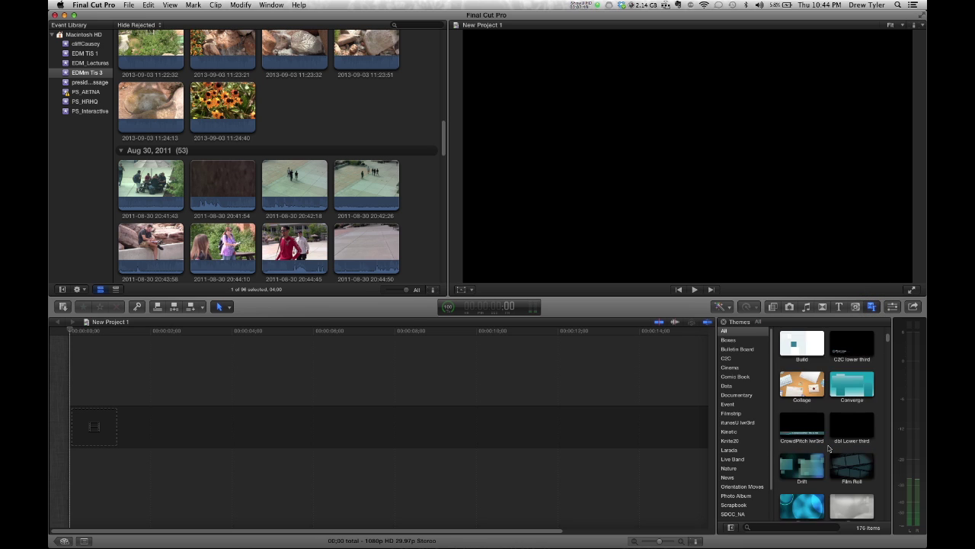
{"action": "scroll", "coordinate": [829, 448], "scroll_direction": "down", "scroll_amount": 3}
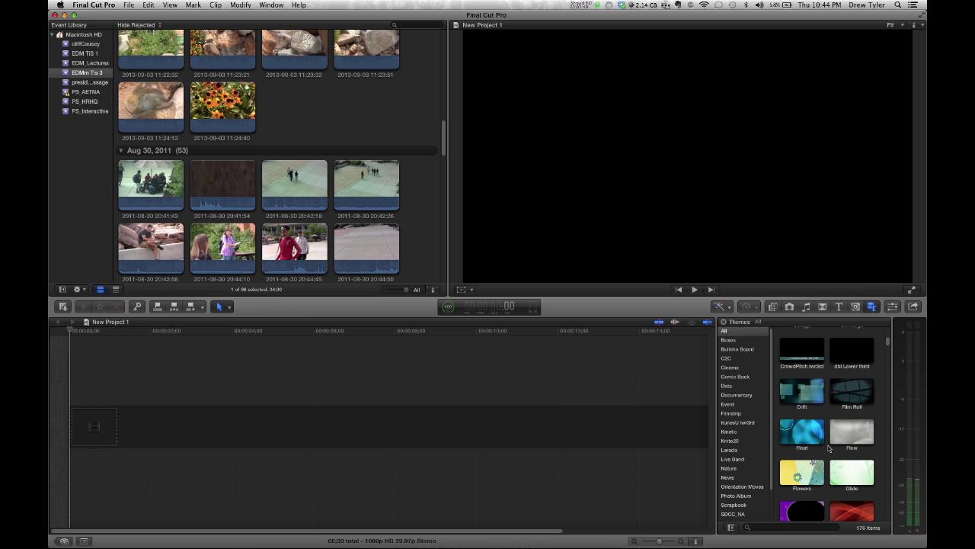
{"action": "left_click", "coordinate": [755, 422]}
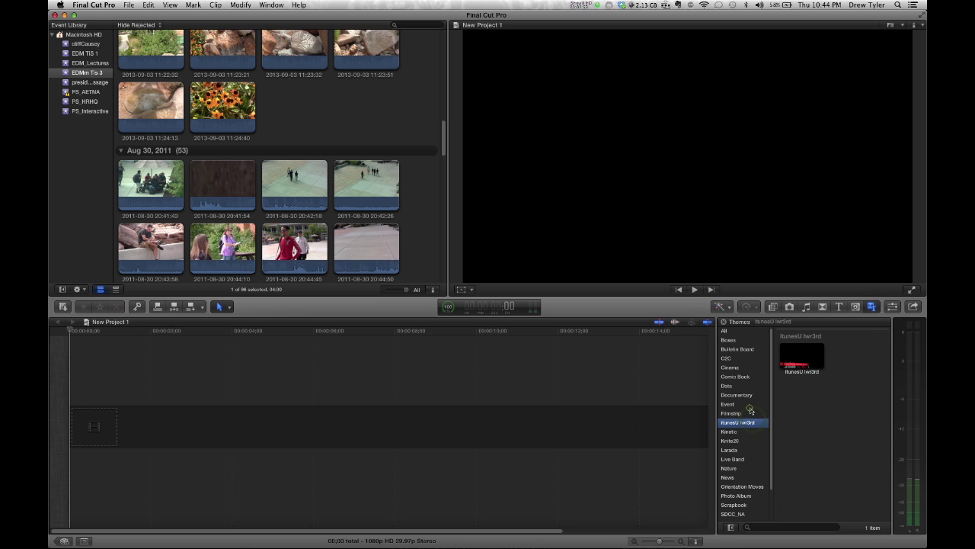
{"action": "left_click", "coordinate": [750, 405]}
{"action": "scroll", "coordinate": [806, 429], "scroll_direction": "down", "scroll_amount": 3}
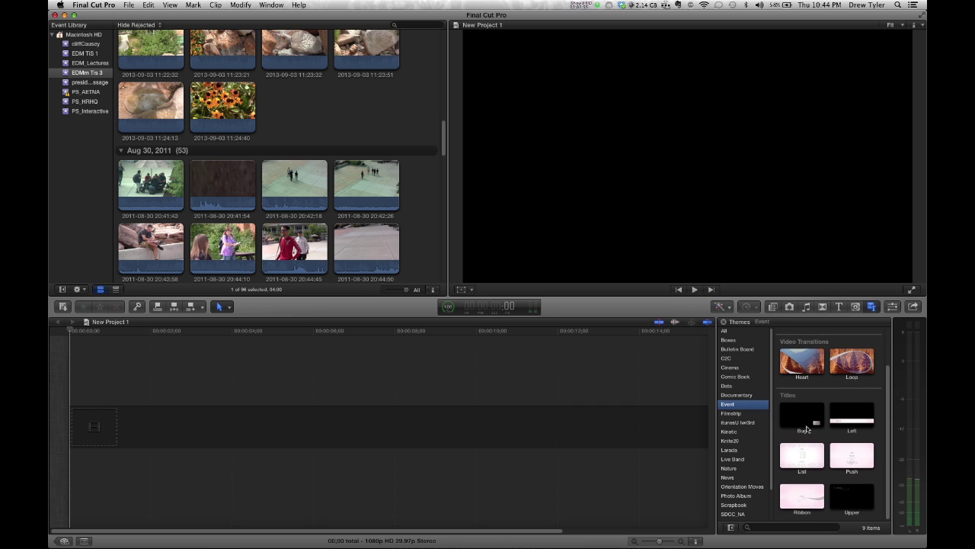
{"action": "scroll", "coordinate": [806, 429], "scroll_direction": "up", "scroll_amount": 2}
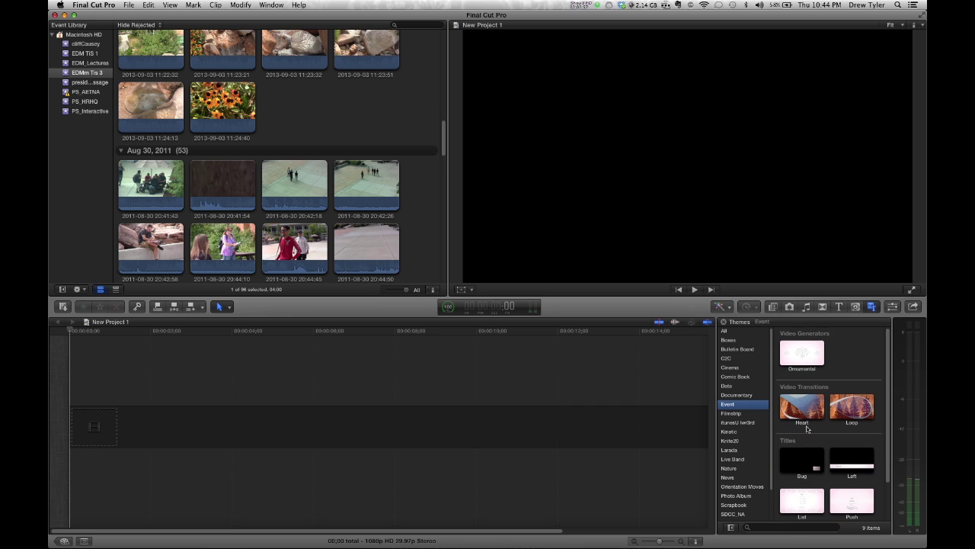
Browse the Lower Thirds, Build In/Out and complete title collections, previewing the Echo and Formal lower thirds
{"action": "left_click", "coordinate": [837, 307]}
{"action": "scroll", "coordinate": [819, 416], "scroll_direction": "down", "scroll_amount": 2}
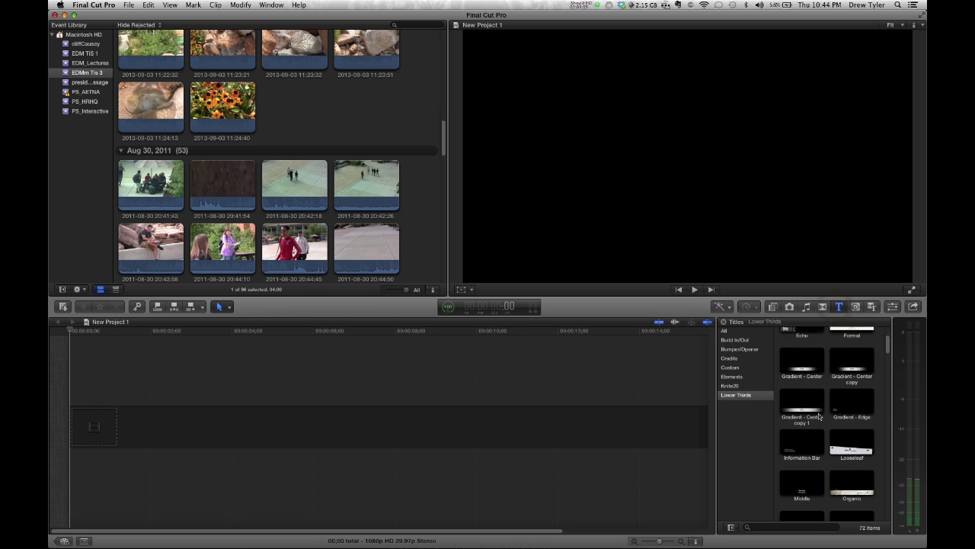
{"action": "scroll", "coordinate": [819, 416], "scroll_direction": "up", "scroll_amount": 3}
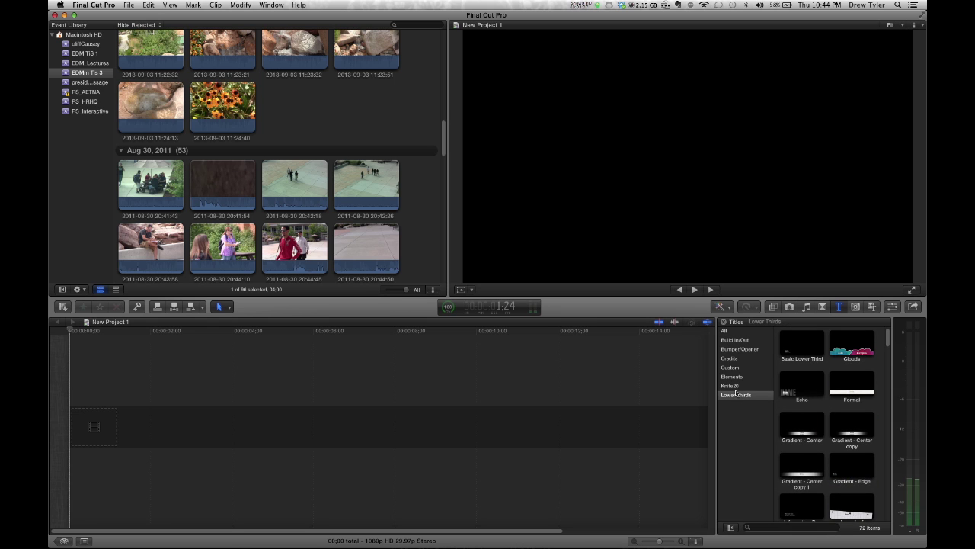
{"action": "left_click", "coordinate": [787, 390]}
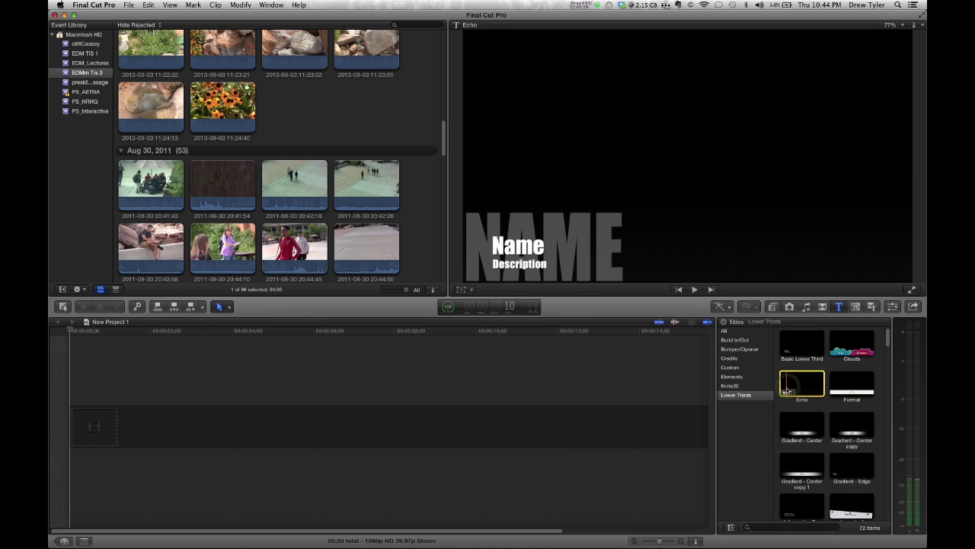
{"action": "left_click", "coordinate": [840, 390]}
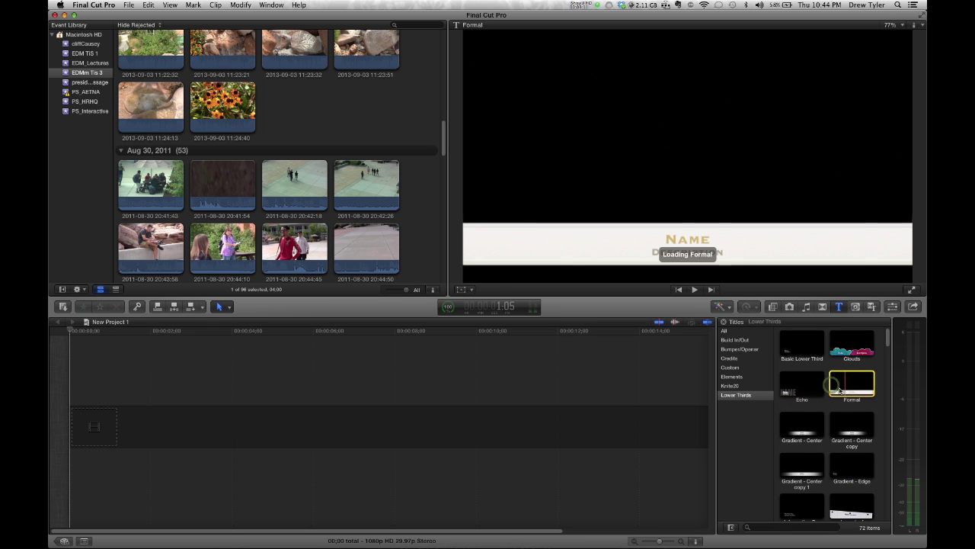
{"action": "left_click", "coordinate": [754, 340]}
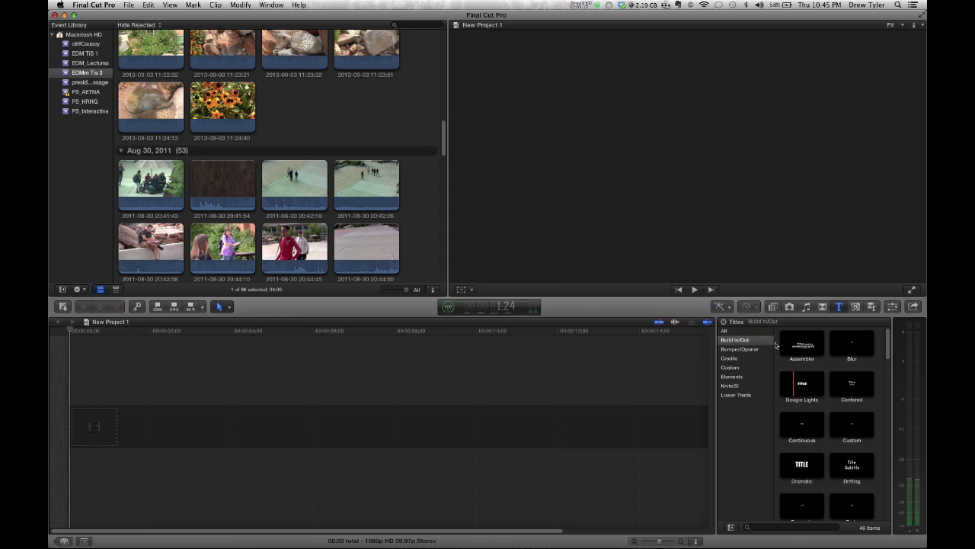
{"action": "left_click", "coordinate": [749, 332]}
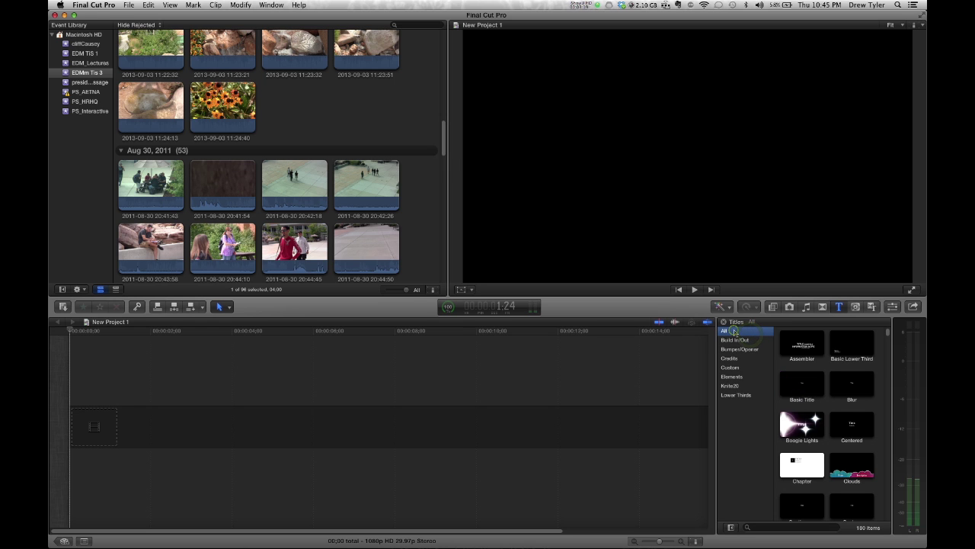
{"action": "scroll", "coordinate": [828, 415], "scroll_direction": "down", "scroll_amount": 4}
{"action": "scroll", "coordinate": [828, 415], "scroll_direction": "down", "scroll_amount": 5}
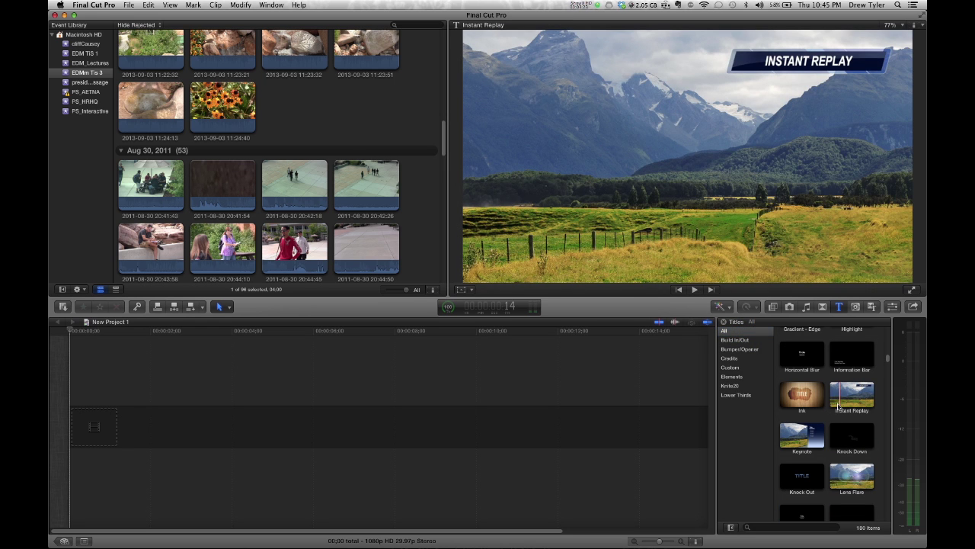
Close the titles collection and display the available transitions, previewing the Circle transition
{"action": "left_click", "coordinate": [839, 307]}
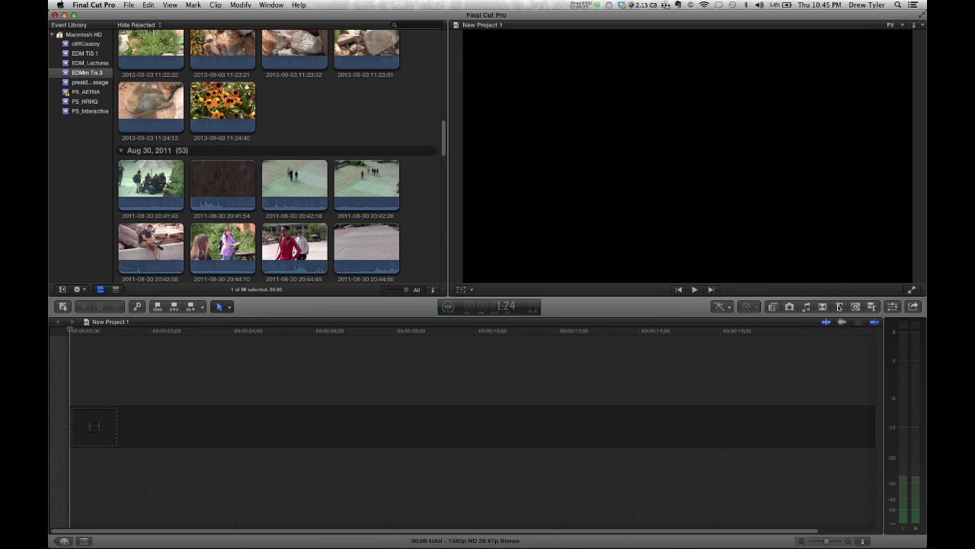
{"action": "left_click", "coordinate": [823, 307]}
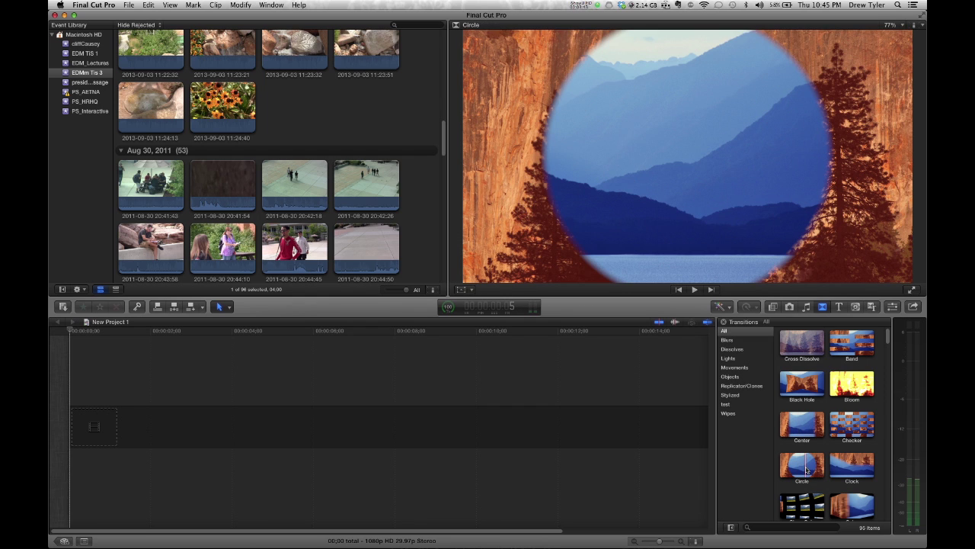
Browse through the complete transitions collection, previewing the Gaussian, Cube and Checker transitions
{"action": "scroll", "coordinate": [806, 470], "scroll_direction": "down", "scroll_amount": 3}
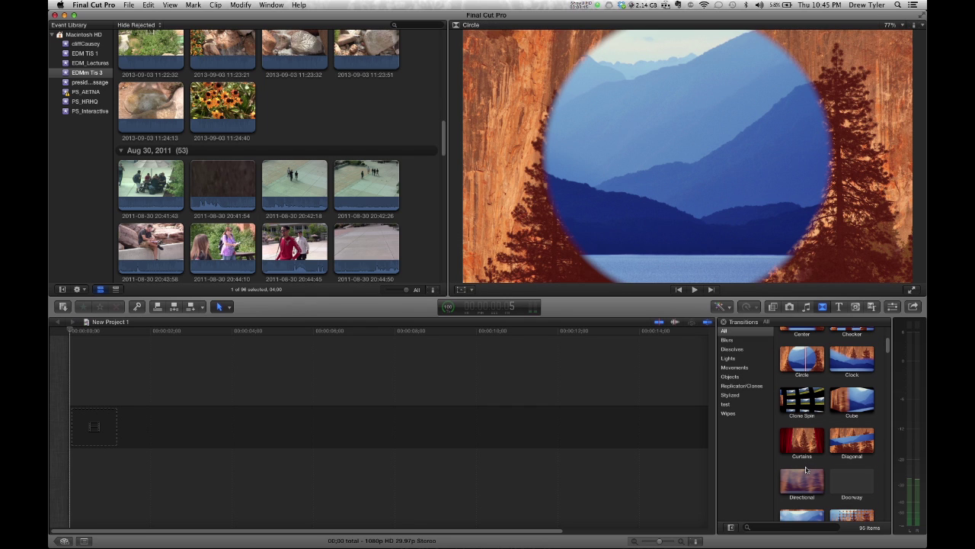
{"action": "scroll", "coordinate": [806, 470], "scroll_direction": "down", "scroll_amount": 3}
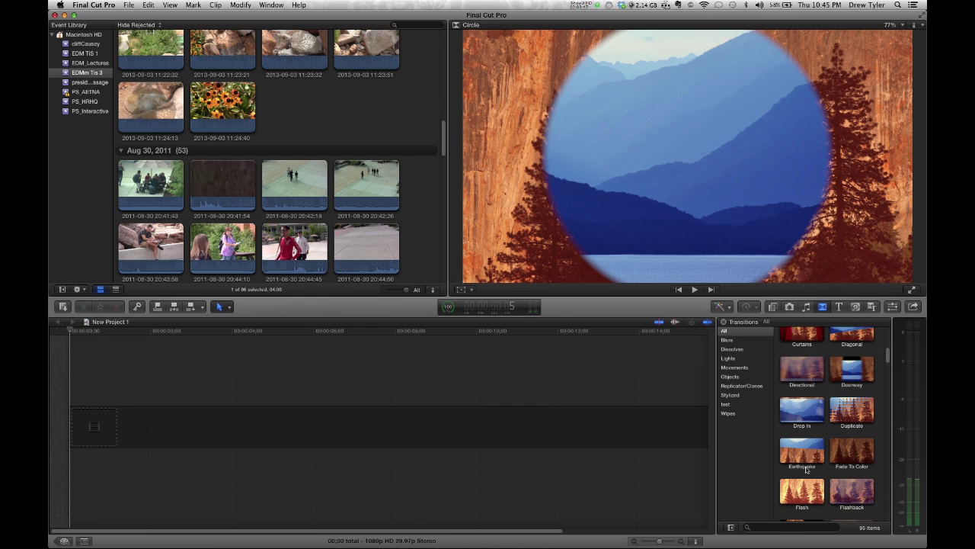
{"action": "scroll", "coordinate": [806, 470], "scroll_direction": "down", "scroll_amount": 3}
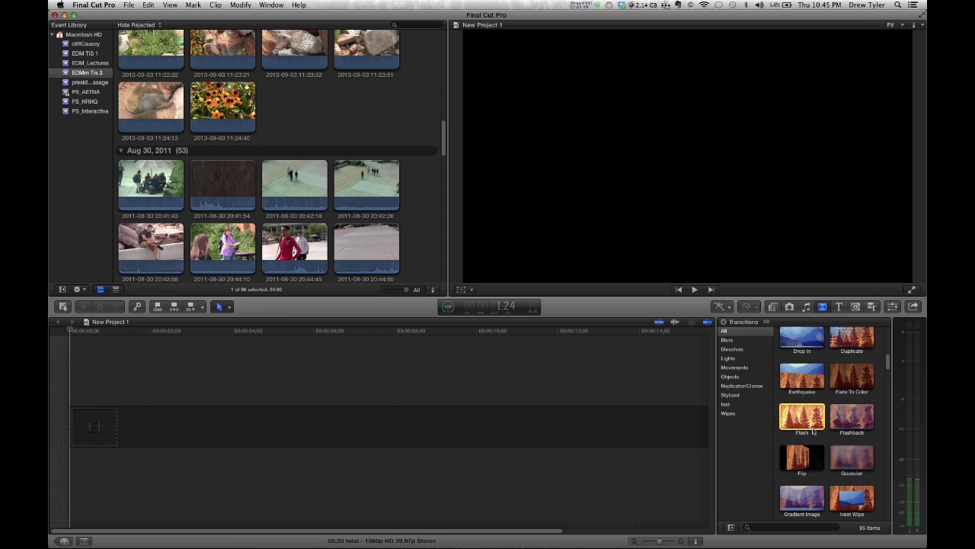
{"action": "scroll", "coordinate": [813, 431], "scroll_direction": "down", "scroll_amount": 1}
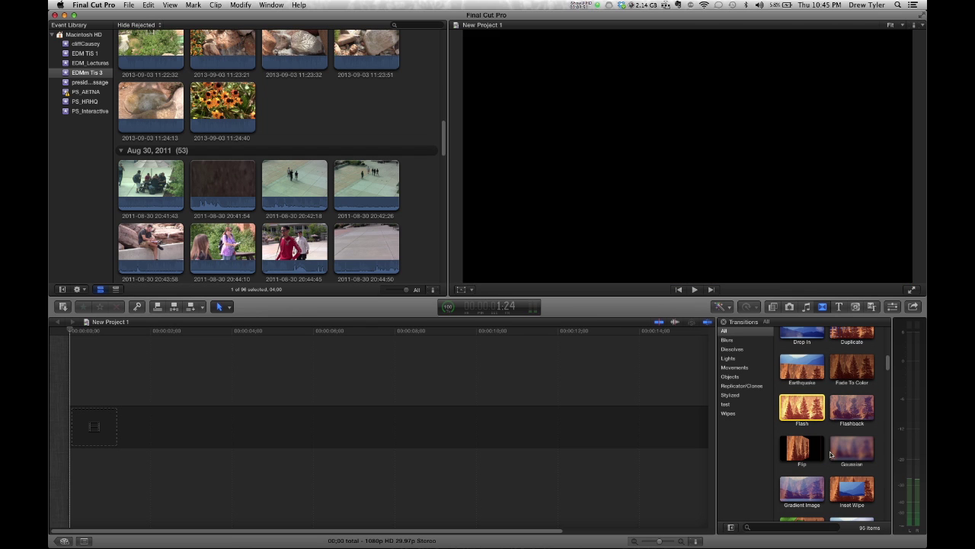
{"action": "scroll", "coordinate": [834, 455], "scroll_direction": "down", "scroll_amount": 5}
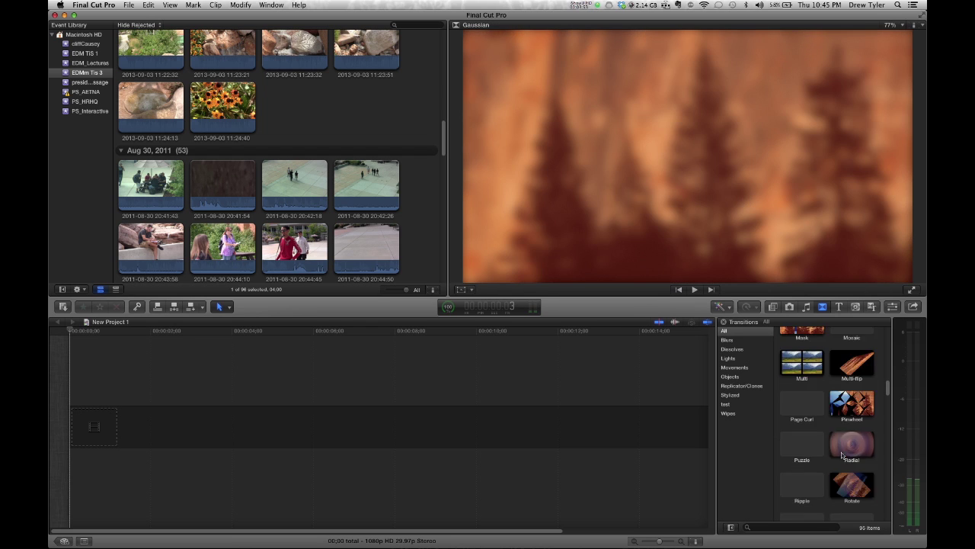
{"action": "scroll", "coordinate": [838, 449], "scroll_direction": "down", "scroll_amount": 5}
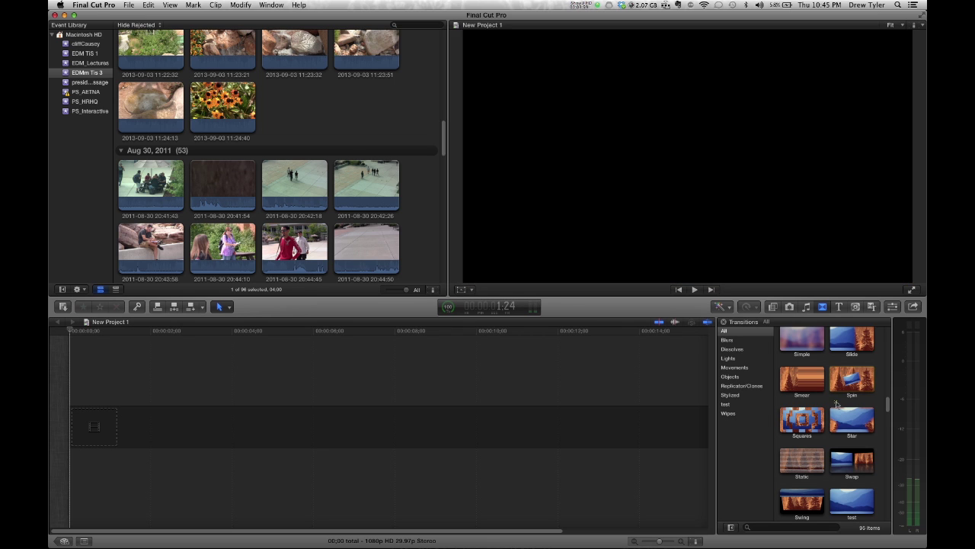
{"action": "scroll", "coordinate": [822, 431], "scroll_direction": "up", "scroll_amount": 10}
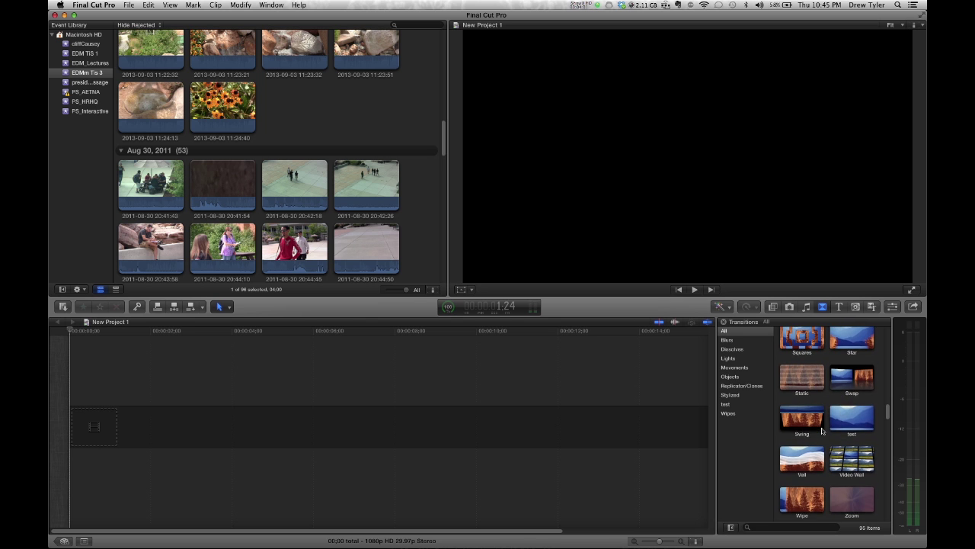
{"action": "scroll", "coordinate": [822, 431], "scroll_direction": "up", "scroll_amount": 3}
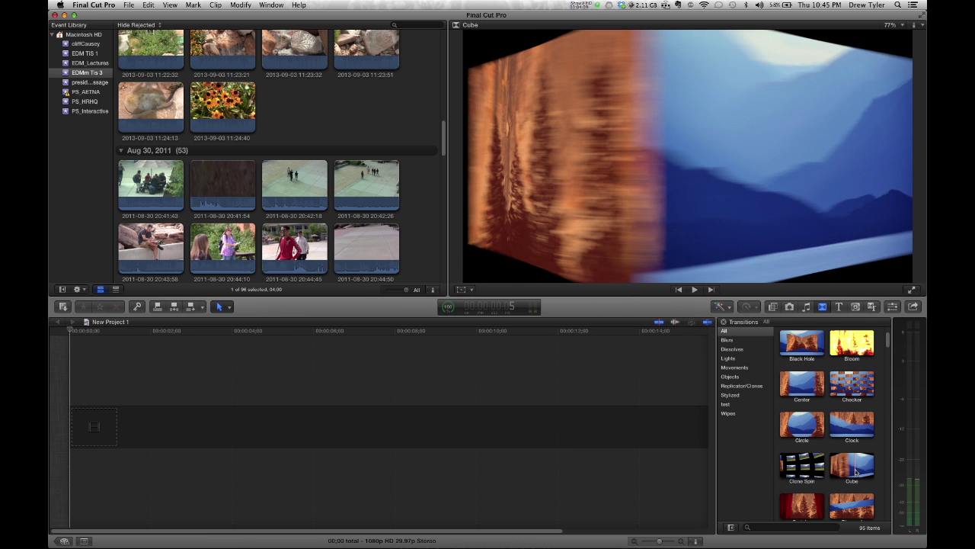
{"action": "scroll", "coordinate": [855, 473], "scroll_direction": "up", "scroll_amount": 2}
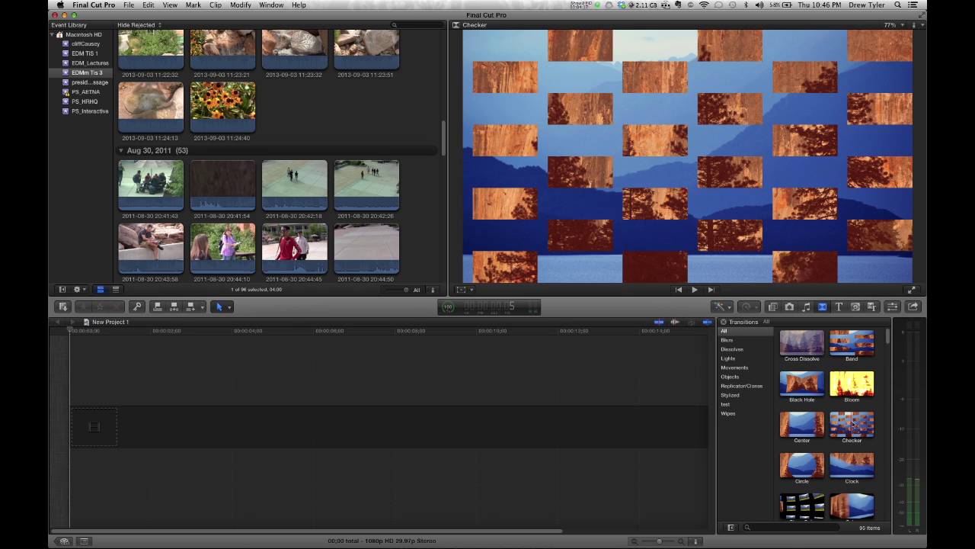
Display the music and sound library, collapse the Final Cut Pro Sound Effects folder and list the iLife Sound Effects
{"action": "left_click", "coordinate": [808, 307]}
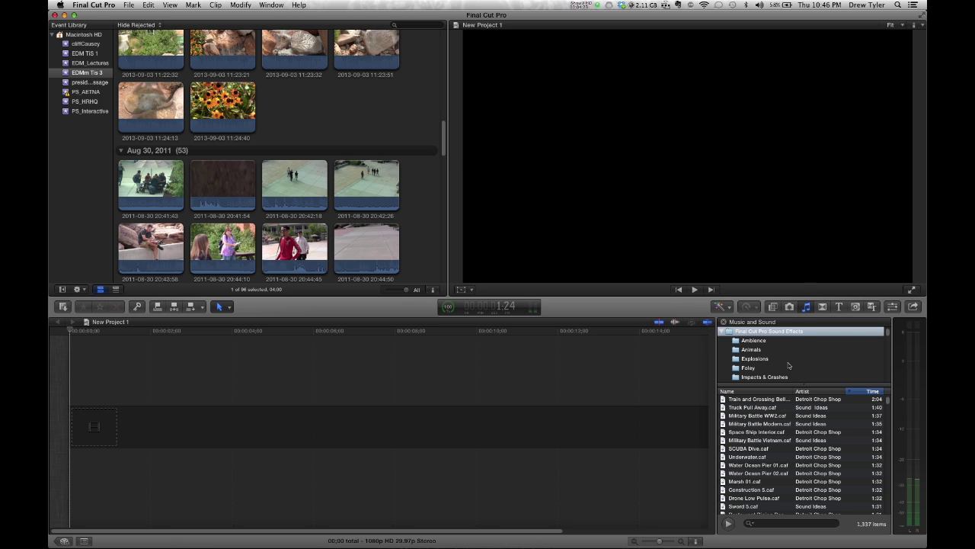
{"action": "left_click", "coordinate": [722, 334]}
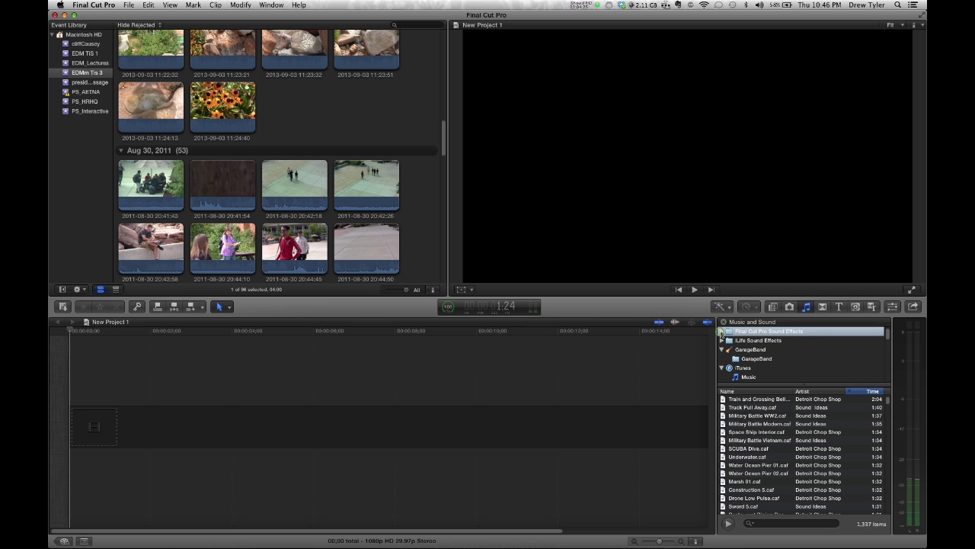
{"action": "left_click", "coordinate": [742, 341]}
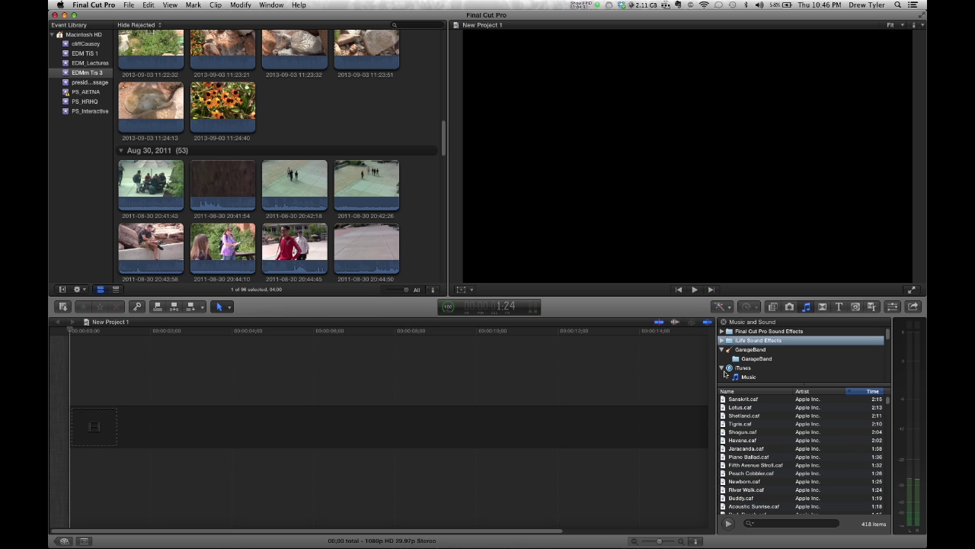
{"action": "scroll", "coordinate": [725, 372], "scroll_direction": "down", "scroll_amount": 2}
{"action": "scroll", "coordinate": [727, 350], "scroll_direction": "up", "scroll_amount": 2}
Expand the Final Cut Pro Sound Effects folder and audition Explosion 2.caf and Explosion 4.caf from the Explosions category
{"action": "left_click", "coordinate": [721, 332]}
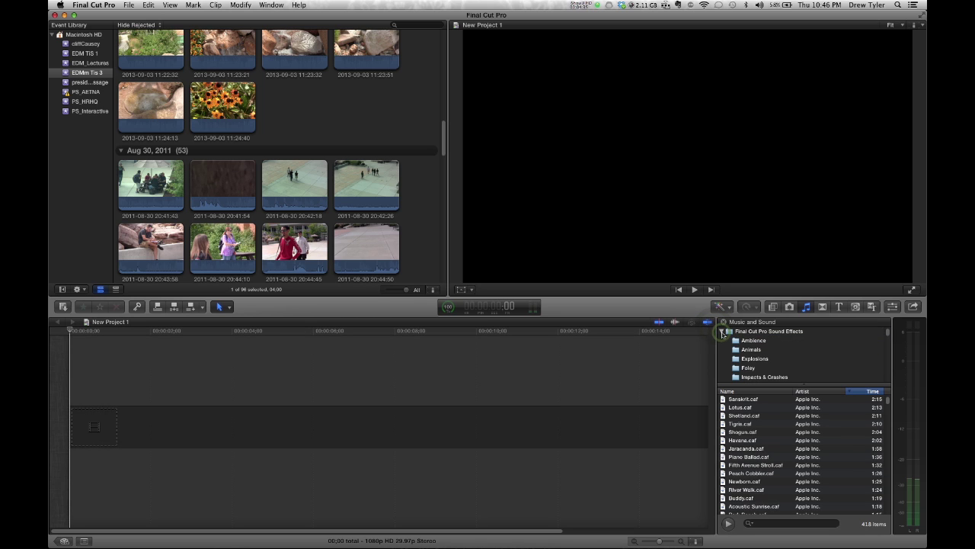
{"action": "left_click", "coordinate": [739, 358]}
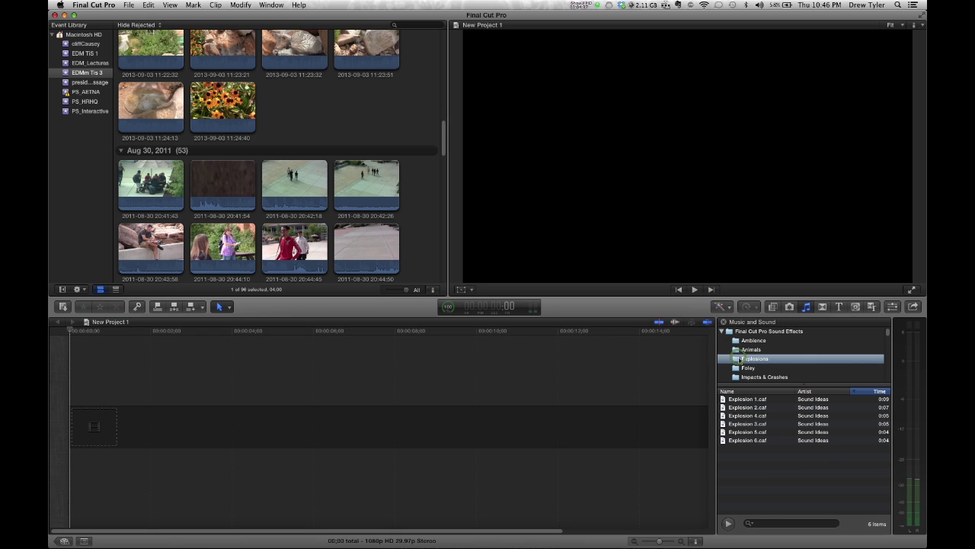
{"action": "left_click", "coordinate": [748, 408]}
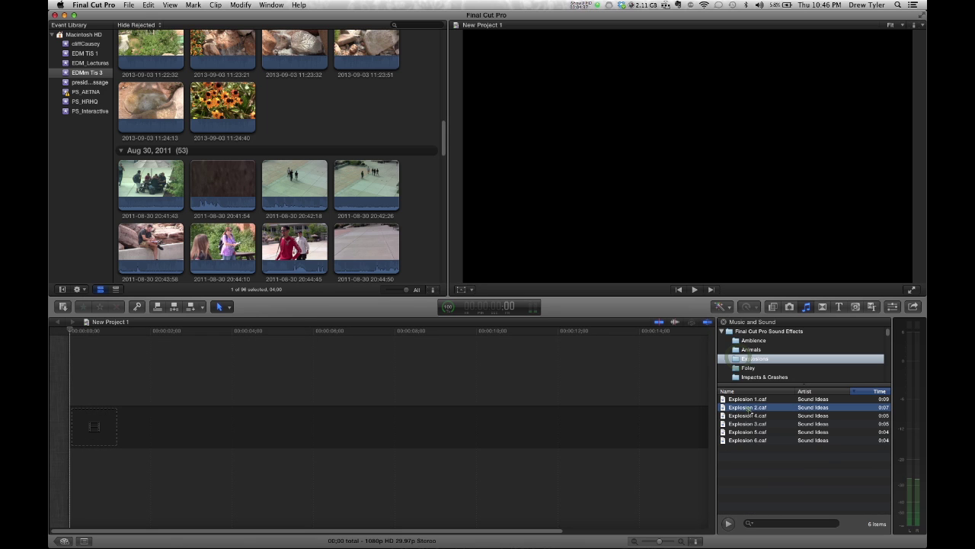
{"action": "left_click", "coordinate": [729, 524]}
{"action": "left_click", "coordinate": [754, 415]}
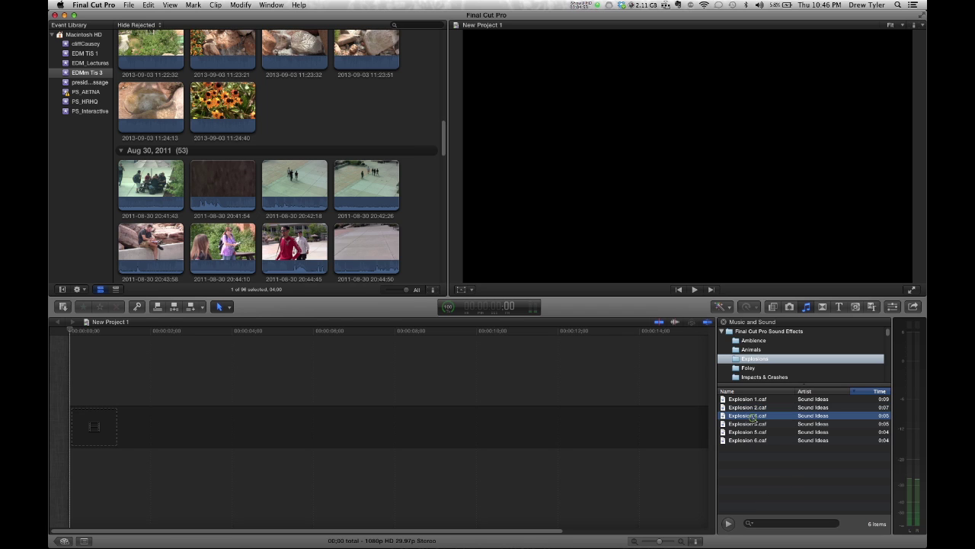
{"action": "left_click", "coordinate": [728, 523]}
List the Impacts & Crashes and Mech/Tech sound effects, and audition Machine FX 02.caf
{"action": "scroll", "coordinate": [763, 375], "scroll_direction": "down", "scroll_amount": 3}
{"action": "left_click", "coordinate": [764, 347]}
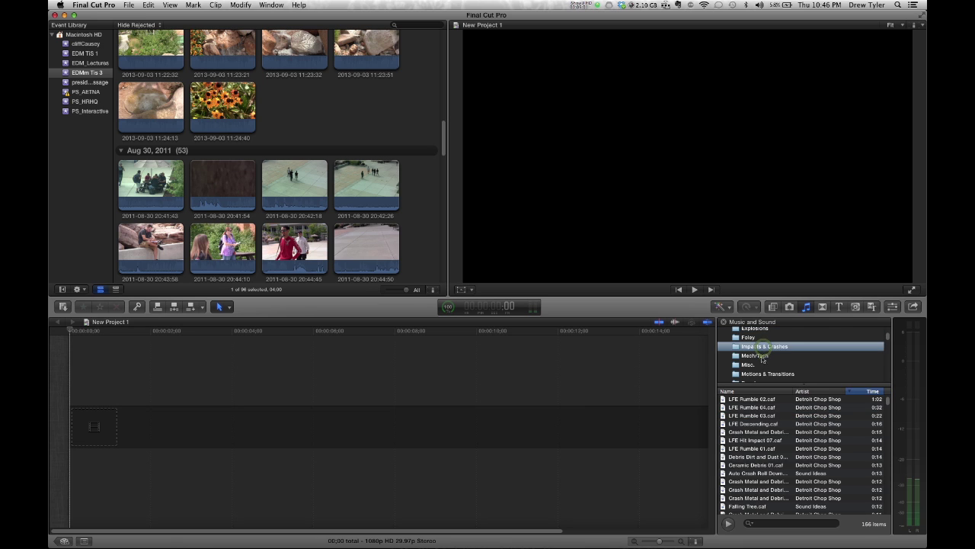
{"action": "left_click", "coordinate": [755, 355]}
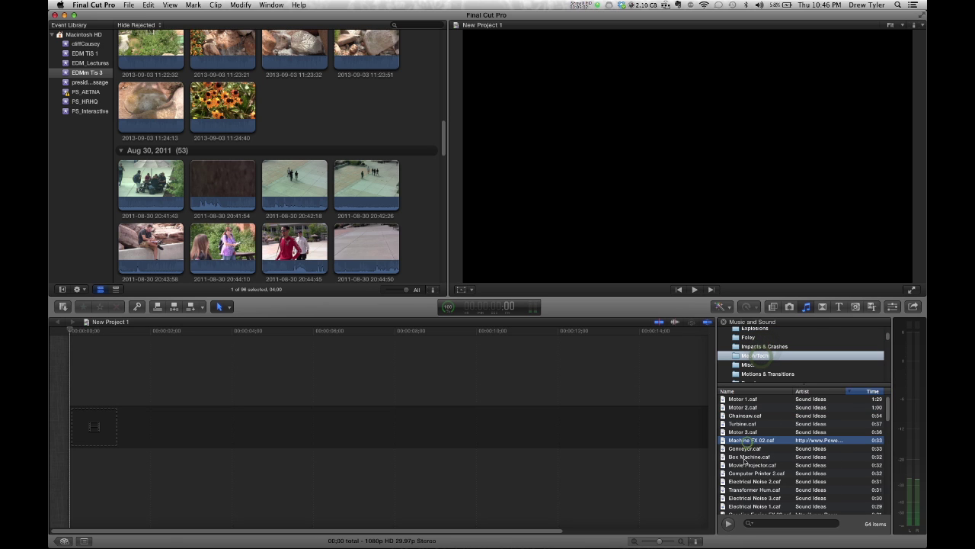
{"action": "left_click", "coordinate": [729, 523]}
{"action": "scroll", "coordinate": [785, 354], "scroll_direction": "up", "scroll_amount": 4}
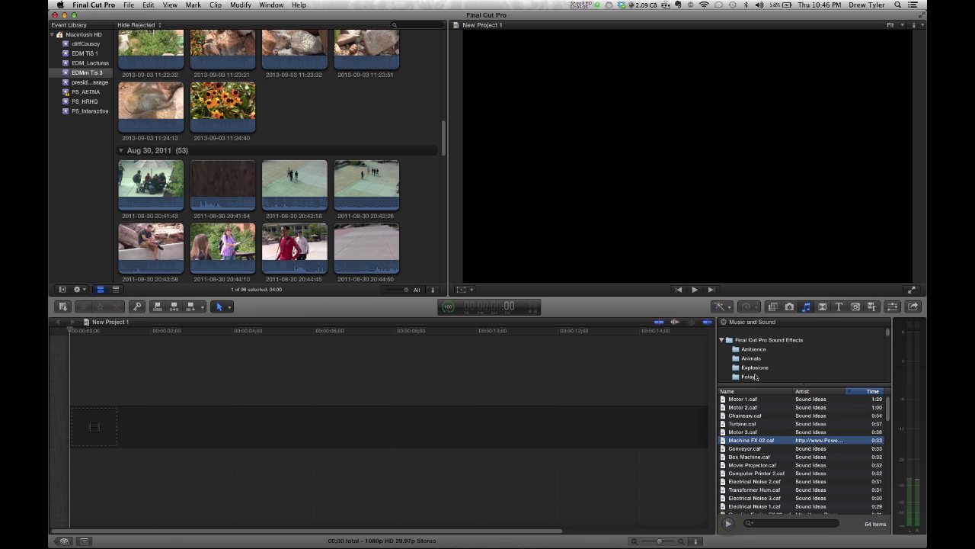
Display the photo library, and browse the effects collection's Basics, Blur, Custom and Distortion video categories
{"action": "left_click", "coordinate": [789, 306]}
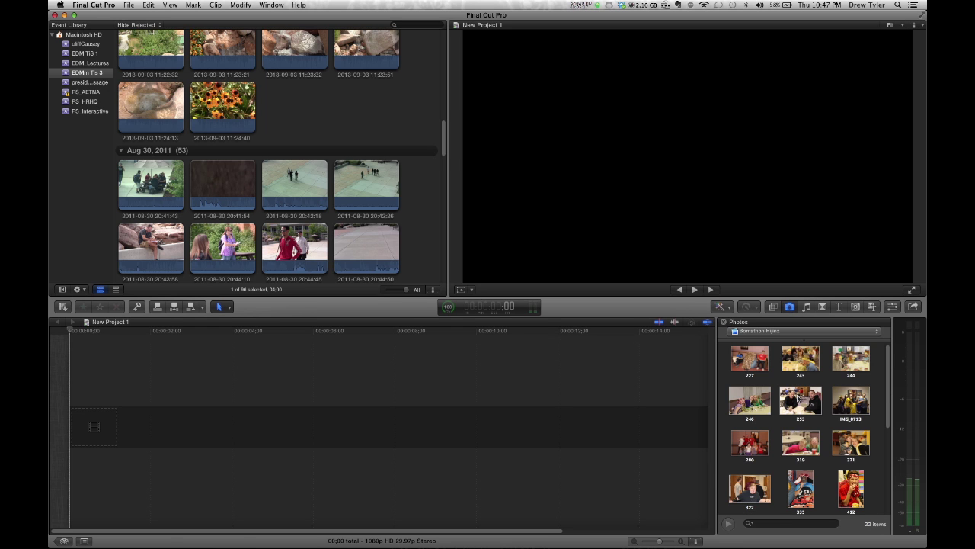
{"action": "left_click", "coordinate": [774, 306]}
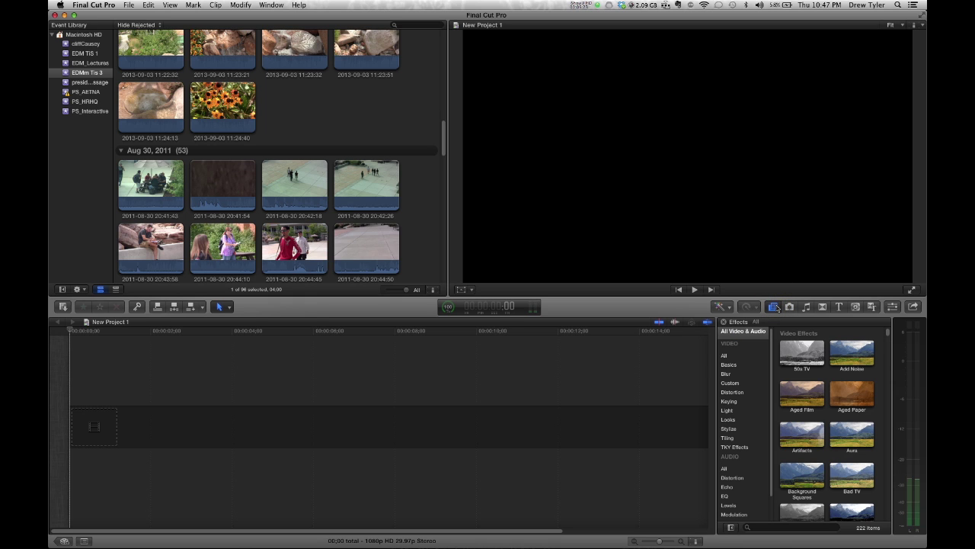
{"action": "left_click", "coordinate": [739, 365]}
{"action": "left_click", "coordinate": [739, 374]}
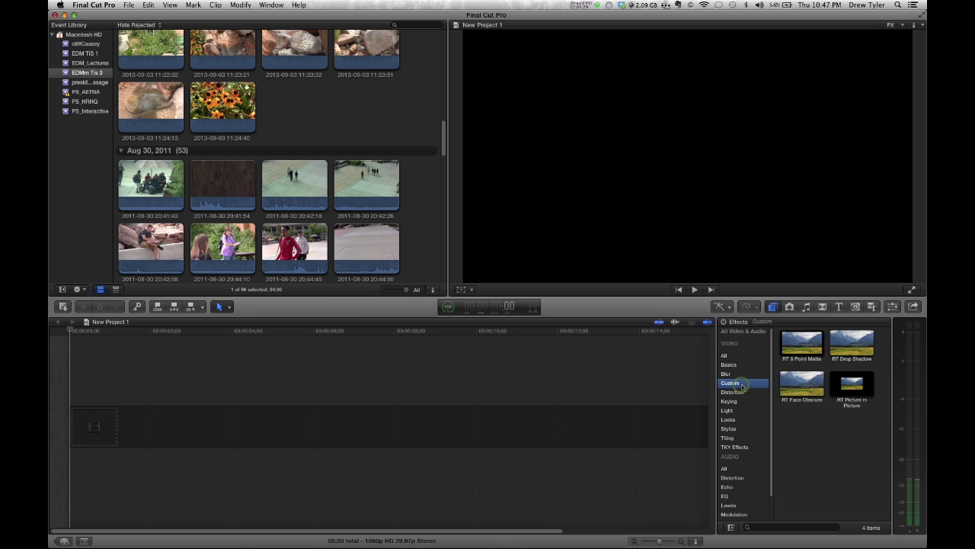
{"action": "left_click", "coordinate": [745, 393]}
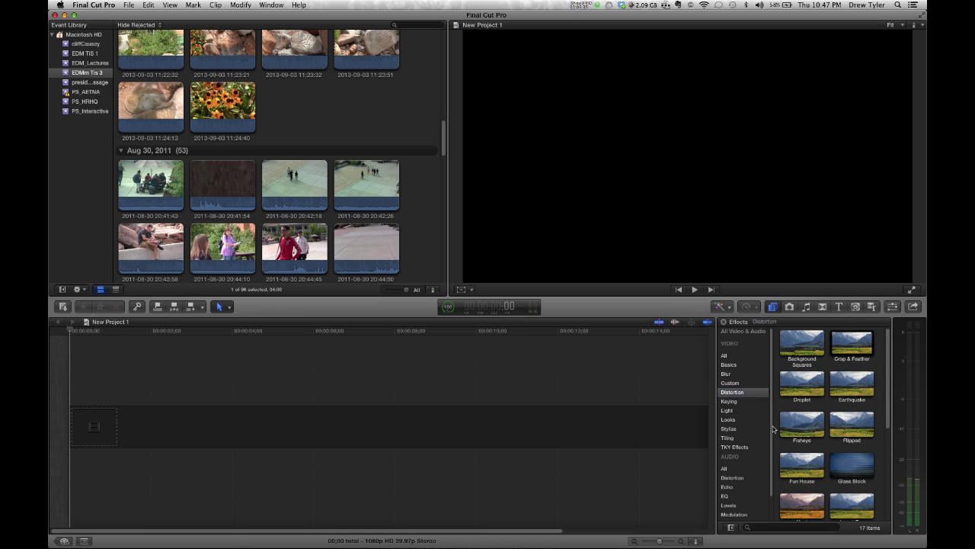
Browse the Stylize video effects, picking up Aged Paper and Drop Shadow without applying them, and close the effects collection
{"action": "left_click", "coordinate": [745, 430]}
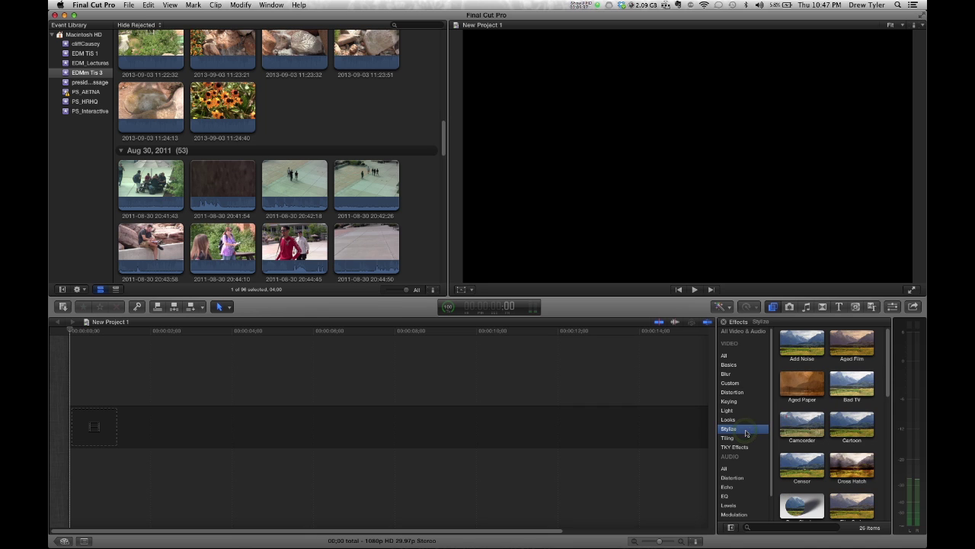
{"action": "left_click", "coordinate": [806, 387]}
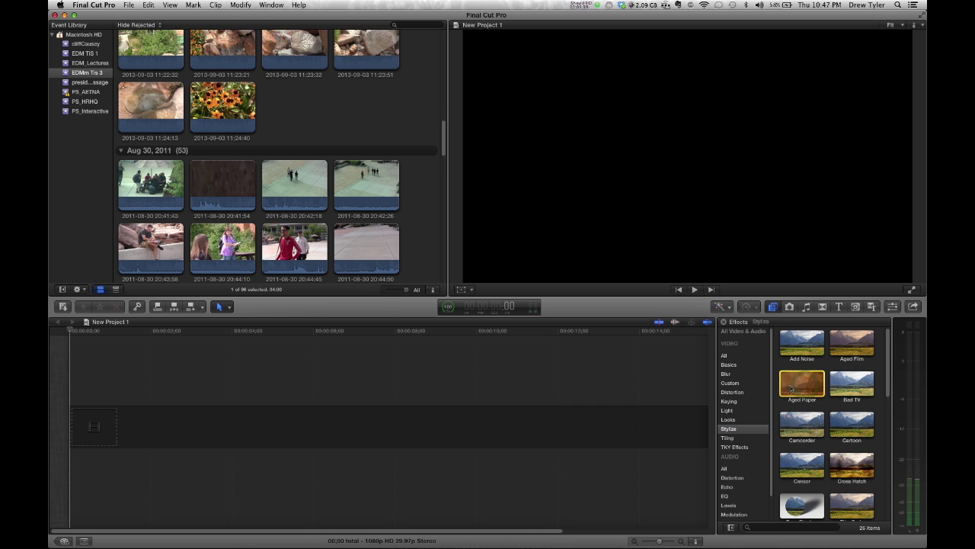
{"action": "mouse_move", "coordinate": [792, 389]}
{"action": "left_mouse_down"}
{"action": "mouse_move", "coordinate": [715, 379]}
{"action": "mouse_move", "coordinate": [426, 442]}
{"action": "mouse_move", "coordinate": [722, 360]}
{"action": "mouse_move", "coordinate": [803, 403]}
{"action": "mouse_move", "coordinate": [800, 390]}
{"action": "left_mouse_up"}
{"action": "scroll", "coordinate": [803, 448], "scroll_direction": "down", "scroll_amount": 2}
{"action": "left_click_drag", "start_coordinate": [802, 448], "coordinate": [662, 411]}
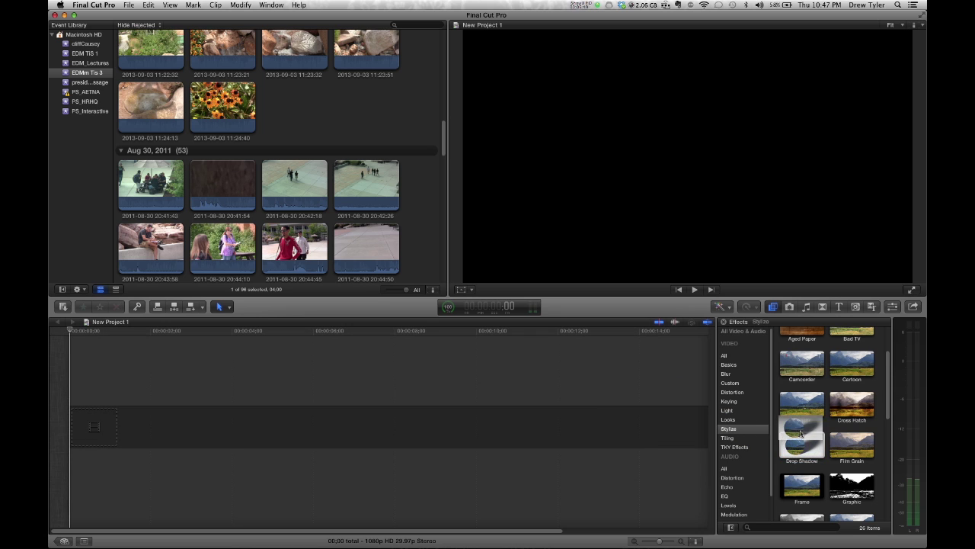
{"action": "scroll", "coordinate": [793, 436], "scroll_direction": "up", "scroll_amount": 2}
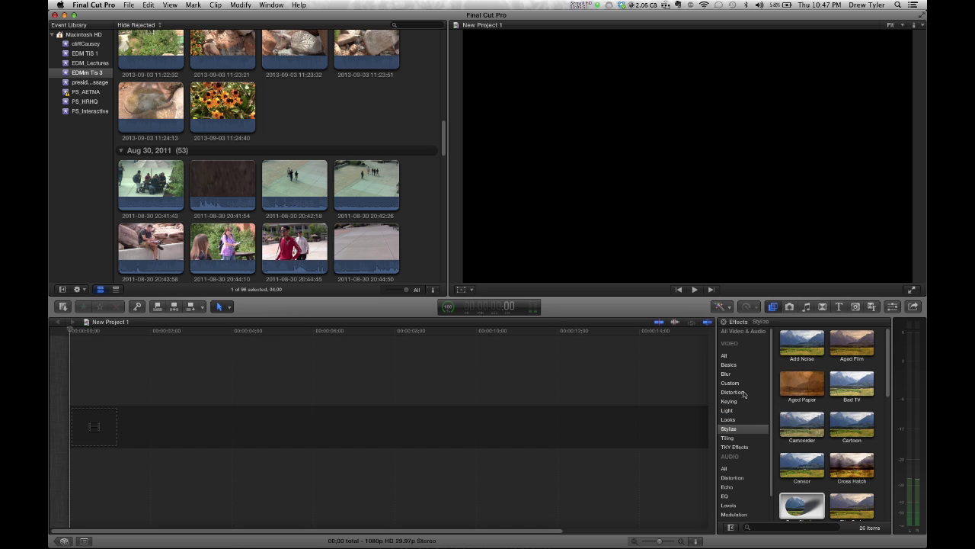
{"action": "left_click", "coordinate": [773, 307]}
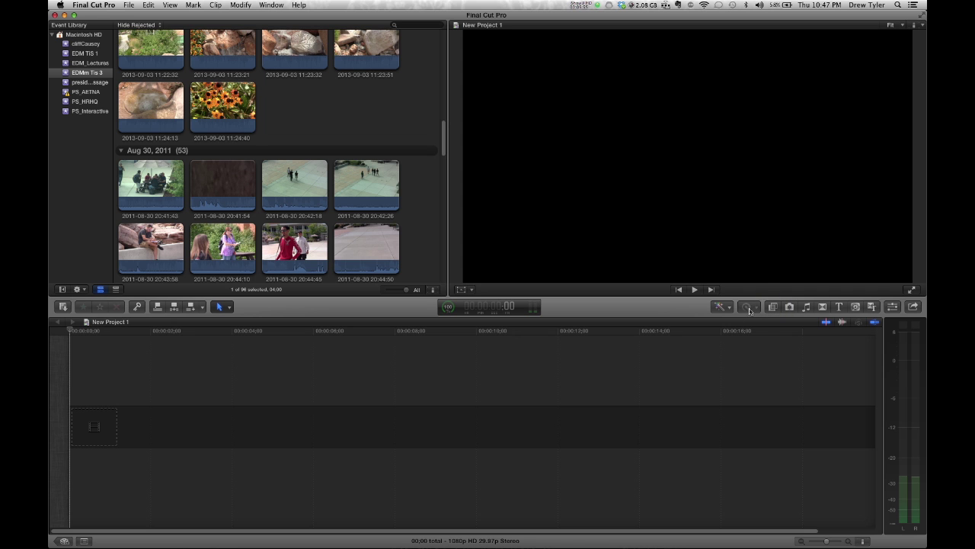
{"action": "left_click", "coordinate": [358, 250]}
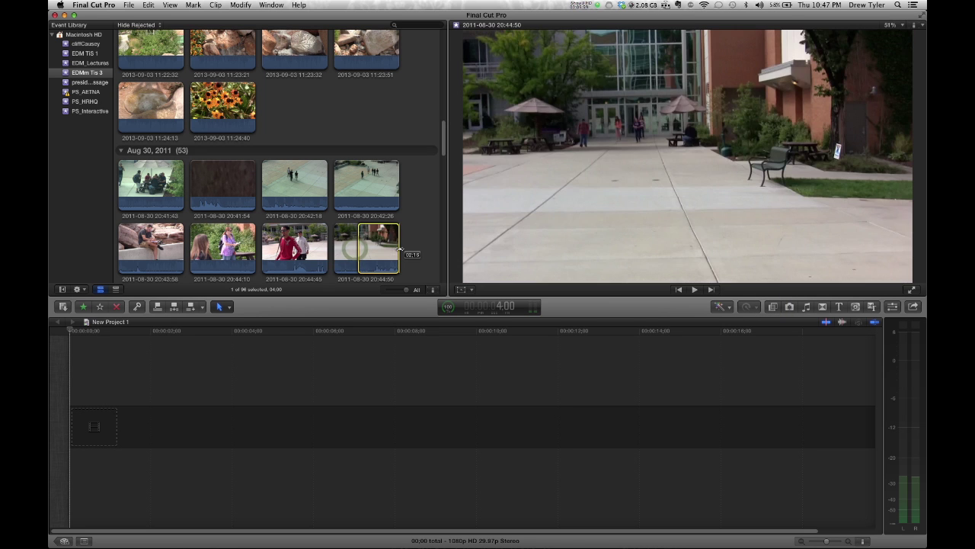
{"action": "left_click_drag", "start_coordinate": [378, 248], "coordinate": [122, 411]}
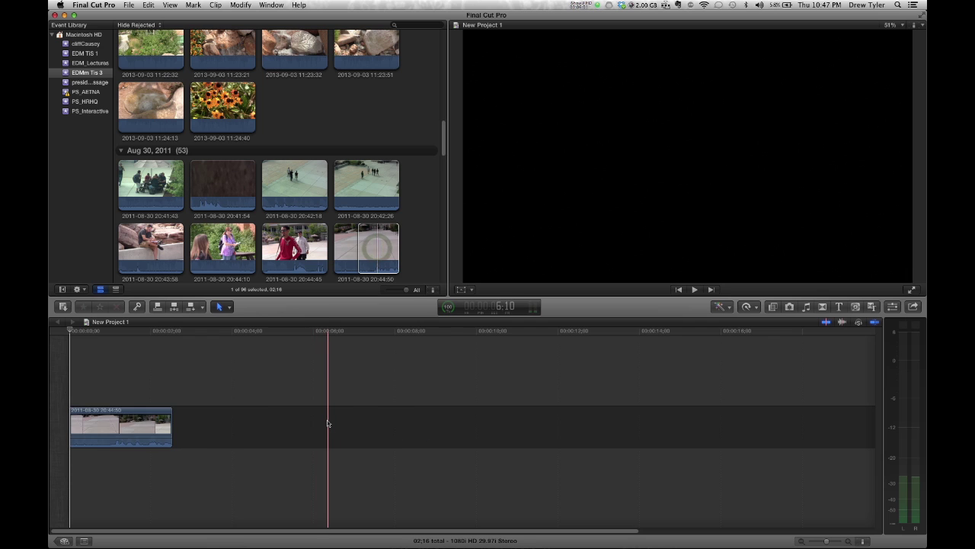
{"action": "left_click", "coordinate": [122, 398]}
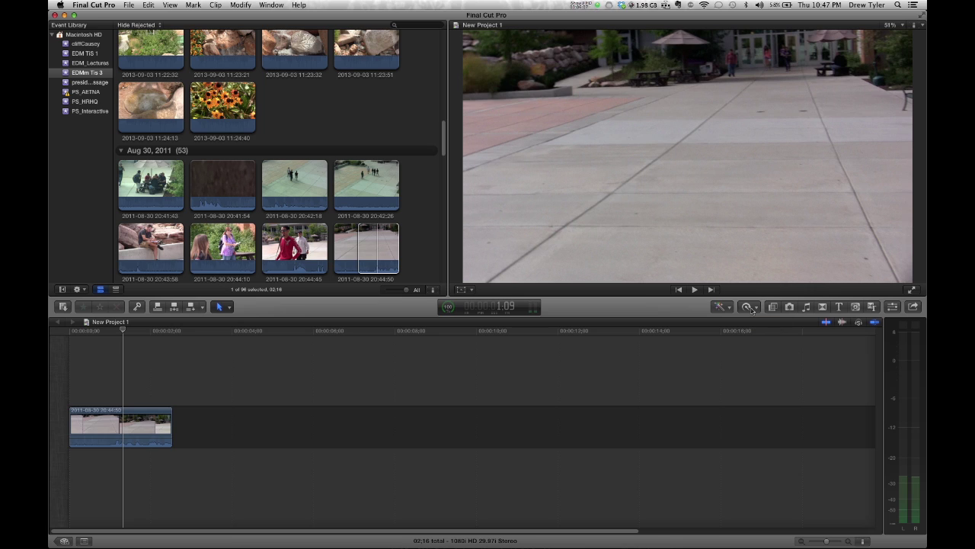
Examine the clip retiming options, including the Fast speeds, and display the color and audio enhancement options
{"action": "left_click", "coordinate": [752, 308]}
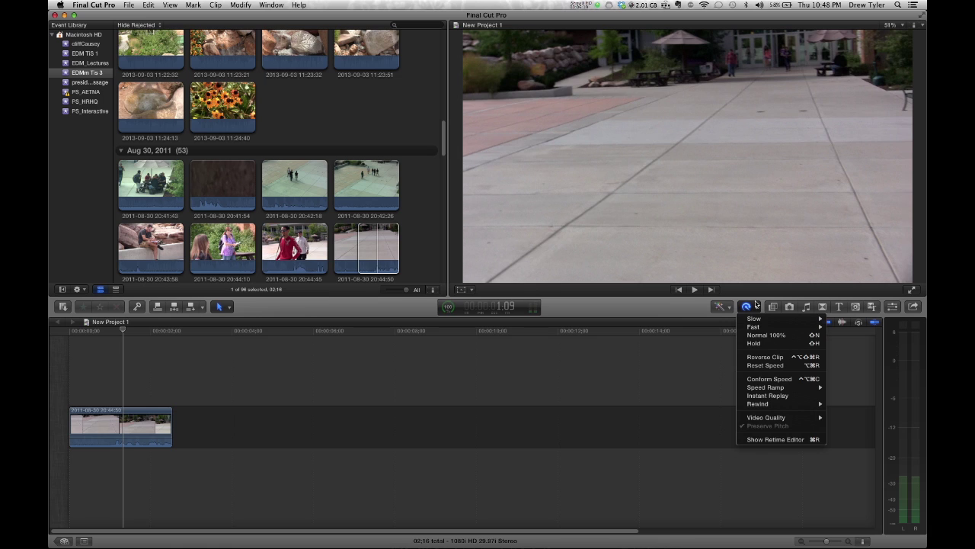
{"action": "mouse_move", "coordinate": [759, 322]}
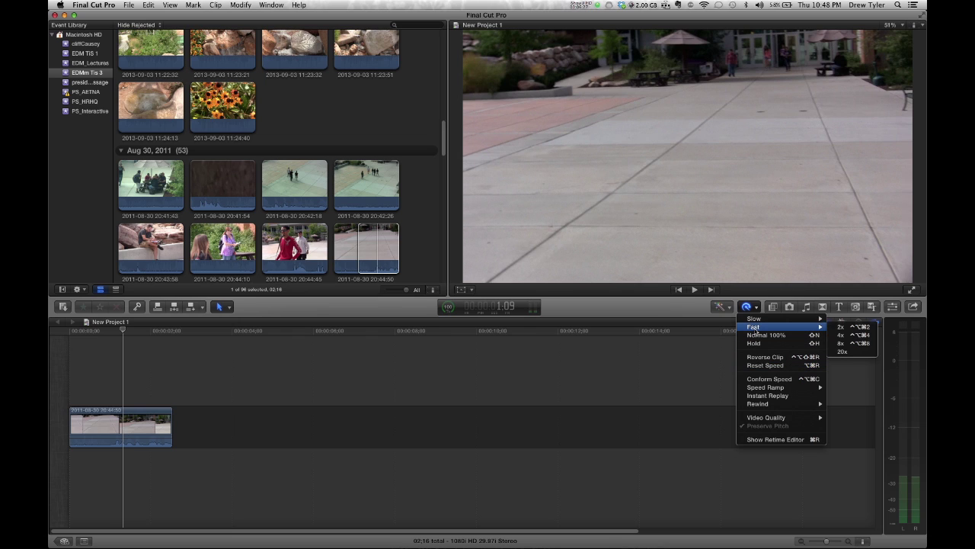
{"action": "left_click", "coordinate": [748, 308]}
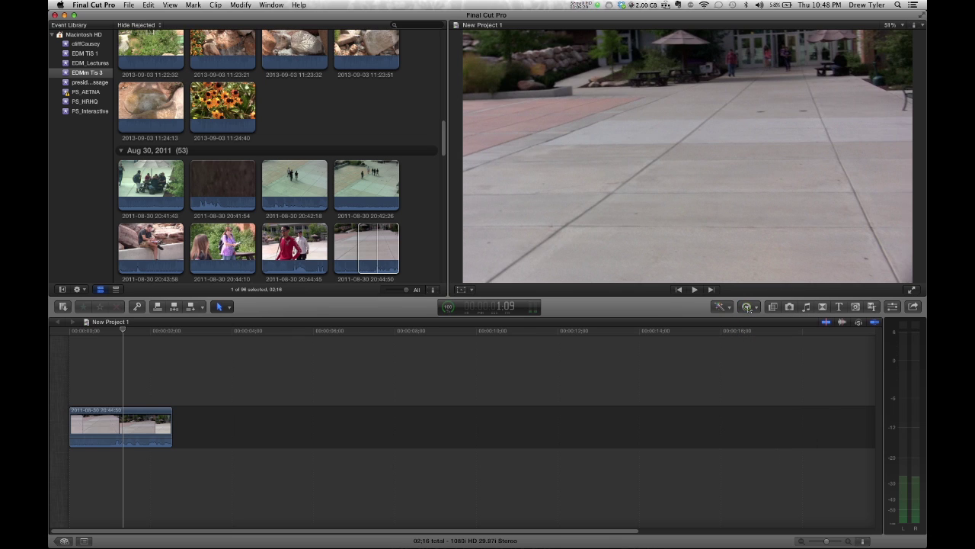
{"action": "left_click", "coordinate": [728, 308]}
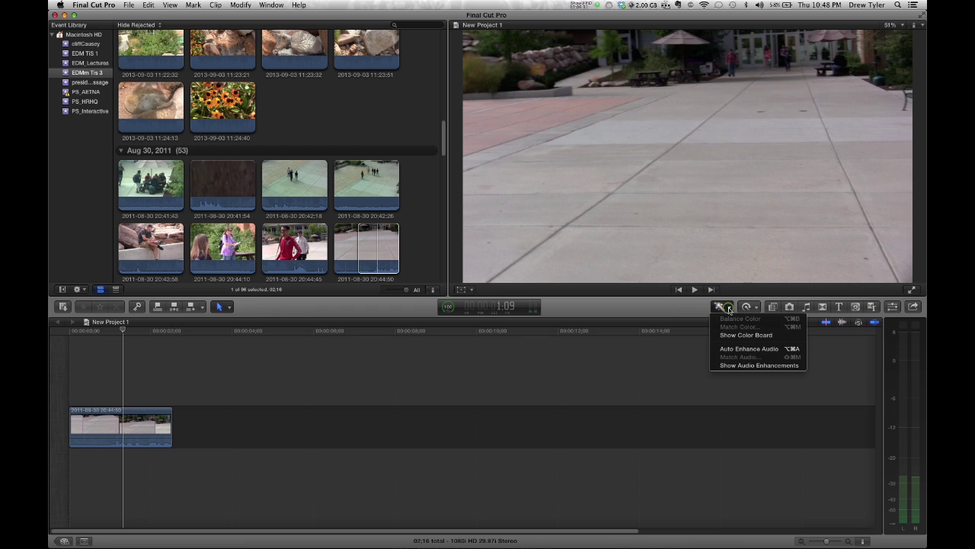
Review the color and audio enhancement options, and briefly display the timeline clip's video properties
{"action": "left_click", "coordinate": [729, 310]}
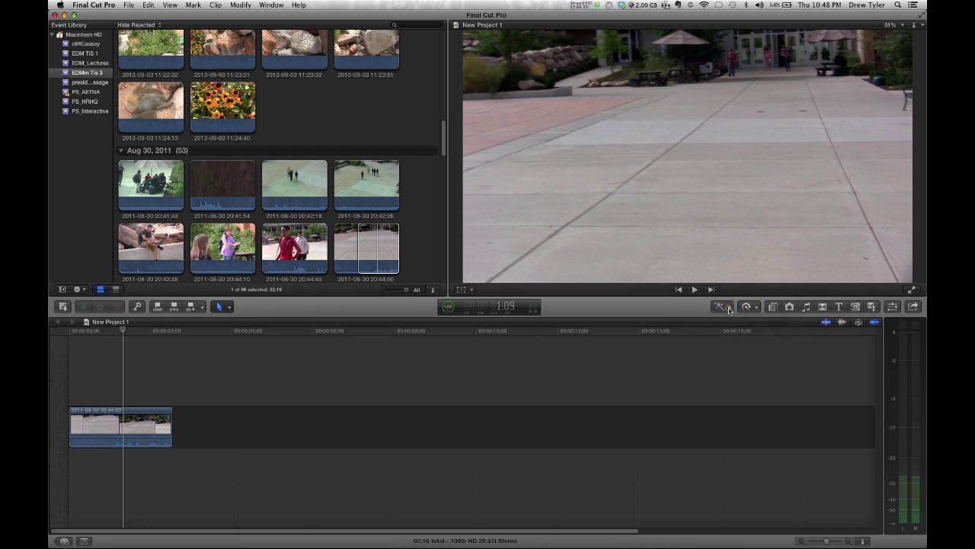
{"action": "left_click", "coordinate": [729, 309]}
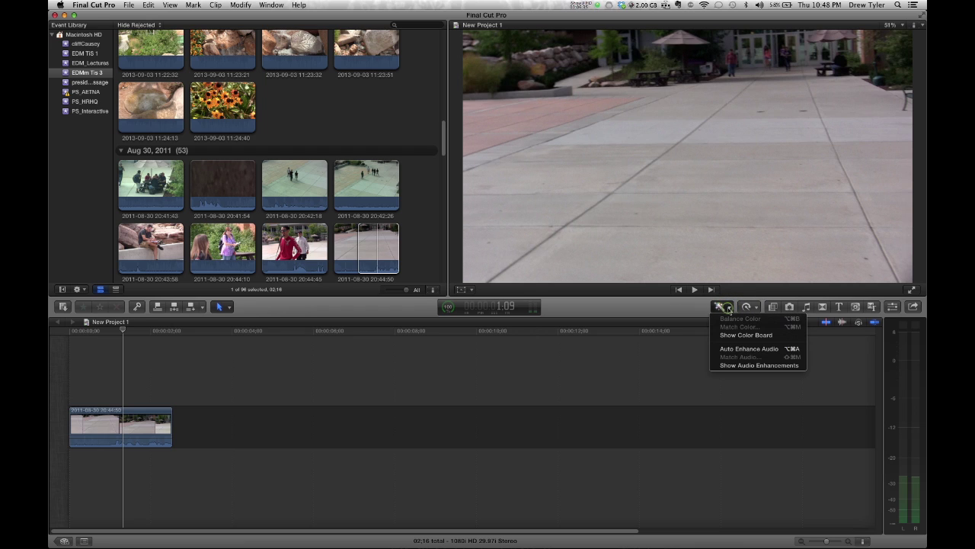
{"action": "left_click", "coordinate": [729, 309]}
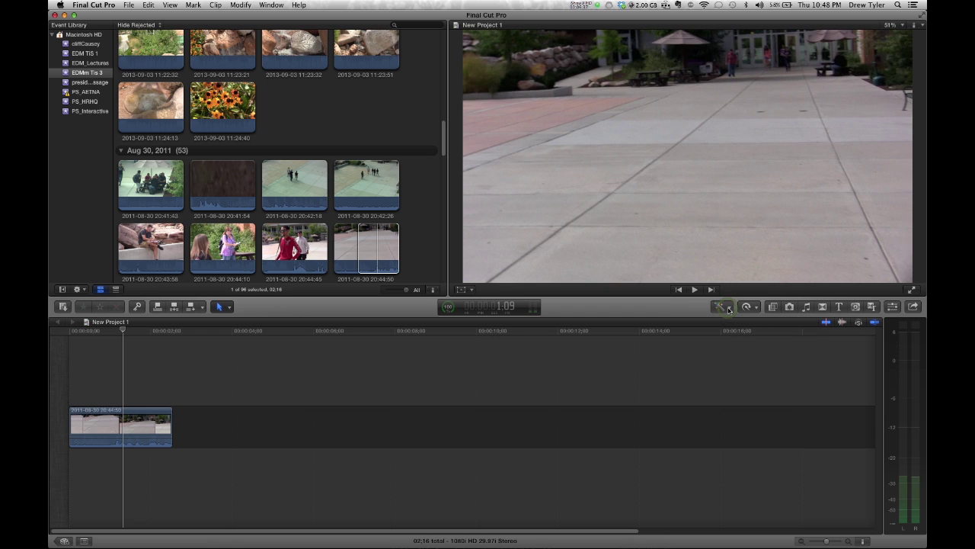
{"action": "left_click", "coordinate": [898, 306]}
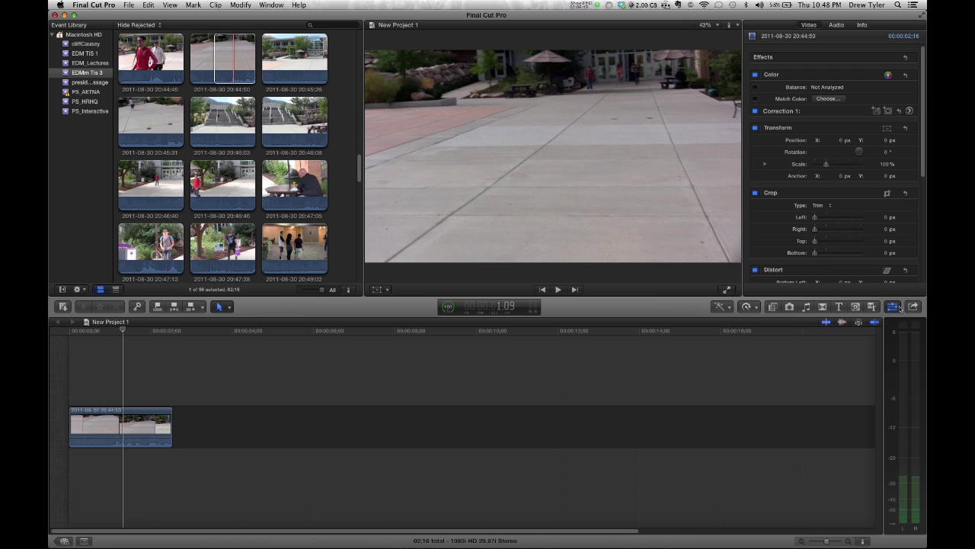
{"action": "left_click", "coordinate": [897, 307]}
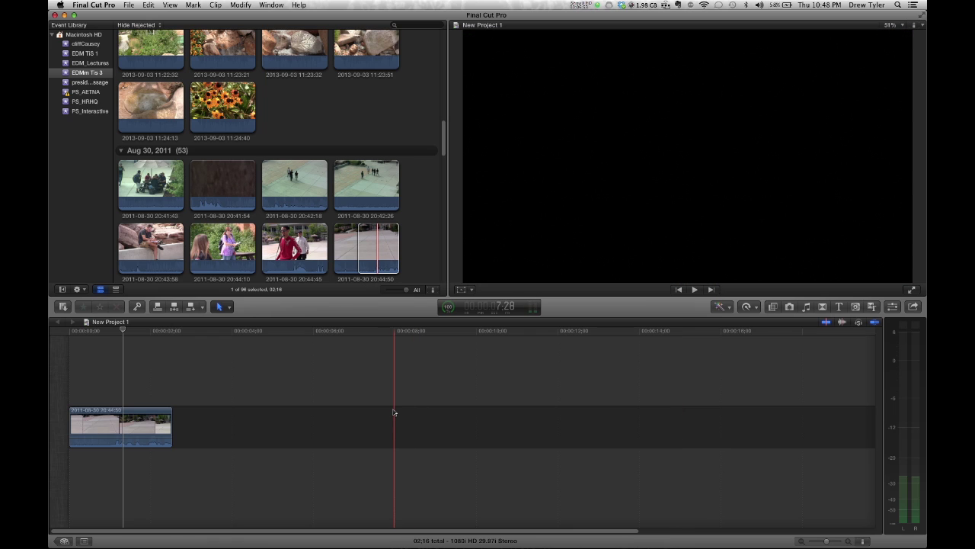
{"action": "left_click_drag", "start_coordinate": [204, 242], "coordinate": [238, 240]}
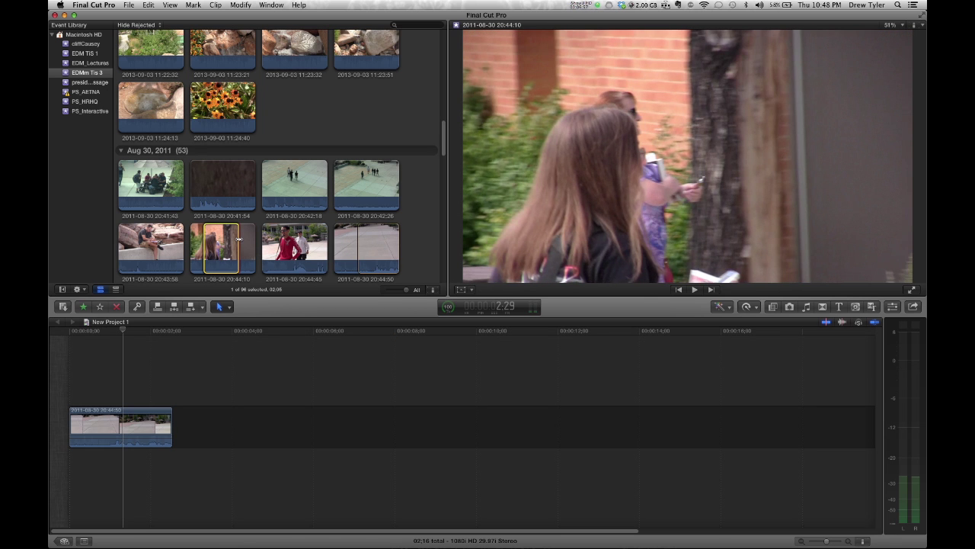
{"action": "key", "text": "e"}
{"action": "left_click_drag", "start_coordinate": [162, 239], "coordinate": [135, 239]}
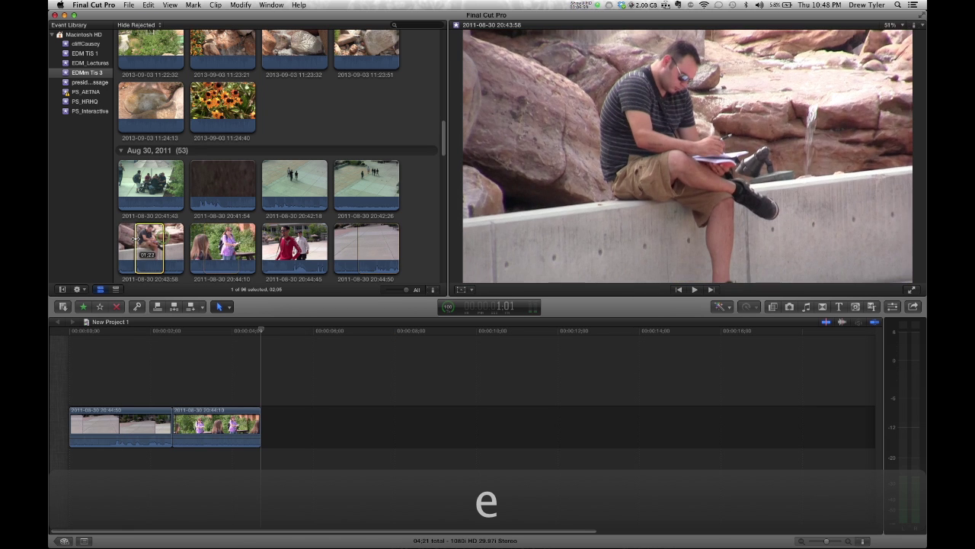
{"action": "key", "text": "e"}
{"action": "scroll", "coordinate": [155, 195], "scroll_direction": "up", "scroll_amount": 3}
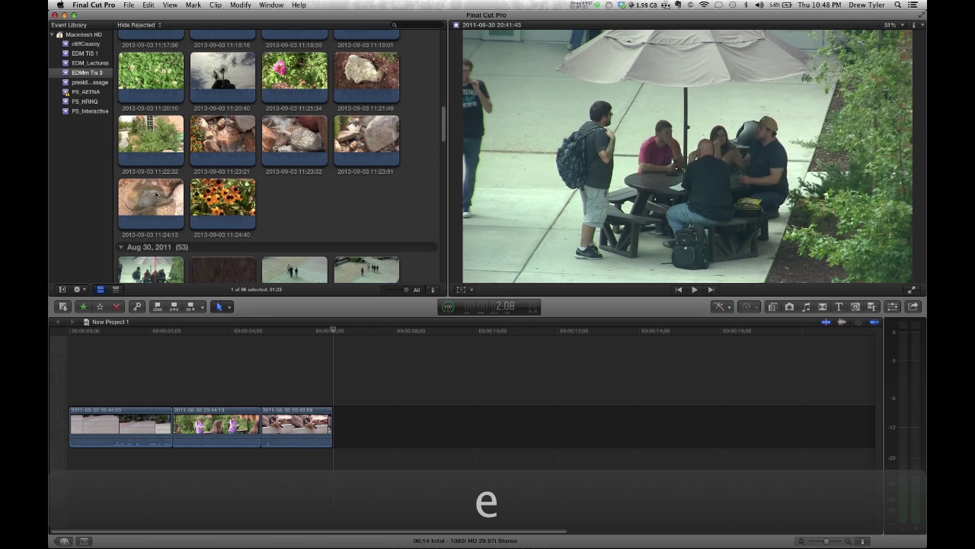
{"action": "left_click_drag", "start_coordinate": [133, 197], "coordinate": [161, 197]}
{"action": "key", "text": "e"}
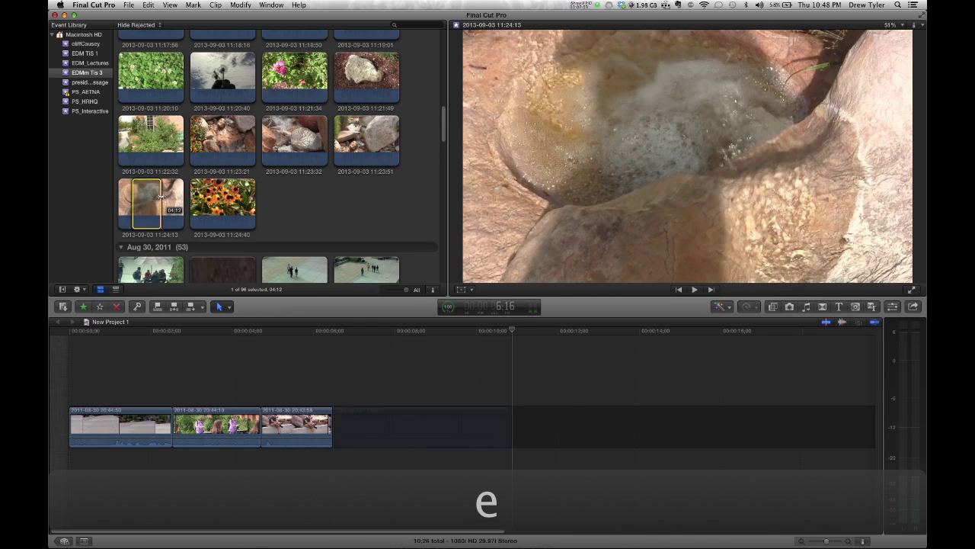
{"action": "left_click_drag", "start_coordinate": [264, 131], "coordinate": [309, 131]}
{"action": "key", "text": "e"}
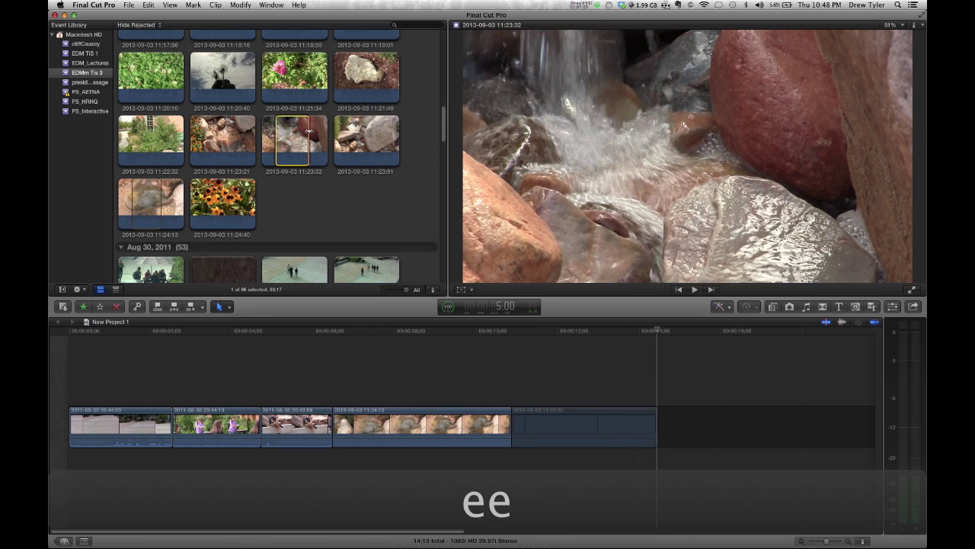
{"action": "scroll", "coordinate": [298, 131], "scroll_direction": "up", "scroll_amount": 10}
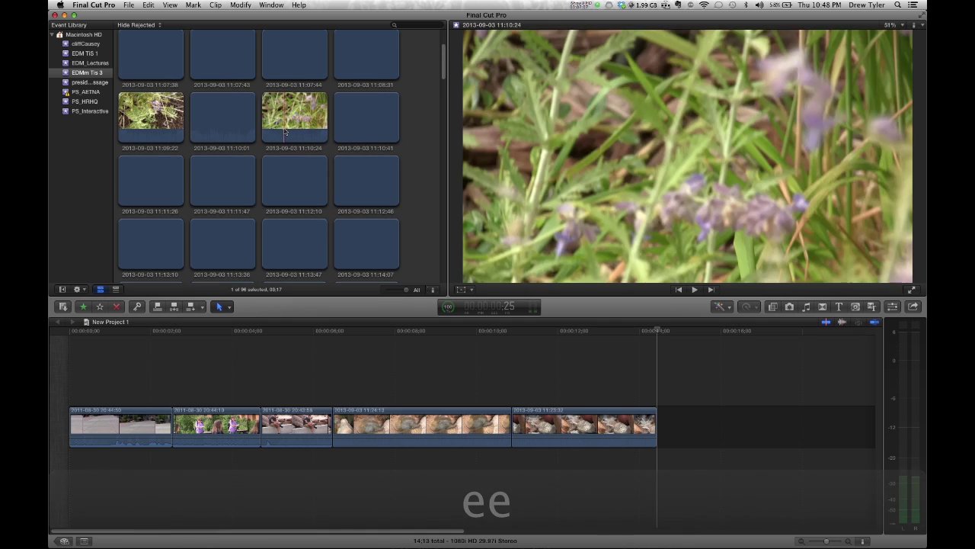
{"action": "left_click_drag", "start_coordinate": [286, 132], "coordinate": [310, 128]}
{"action": "key", "text": "e"}
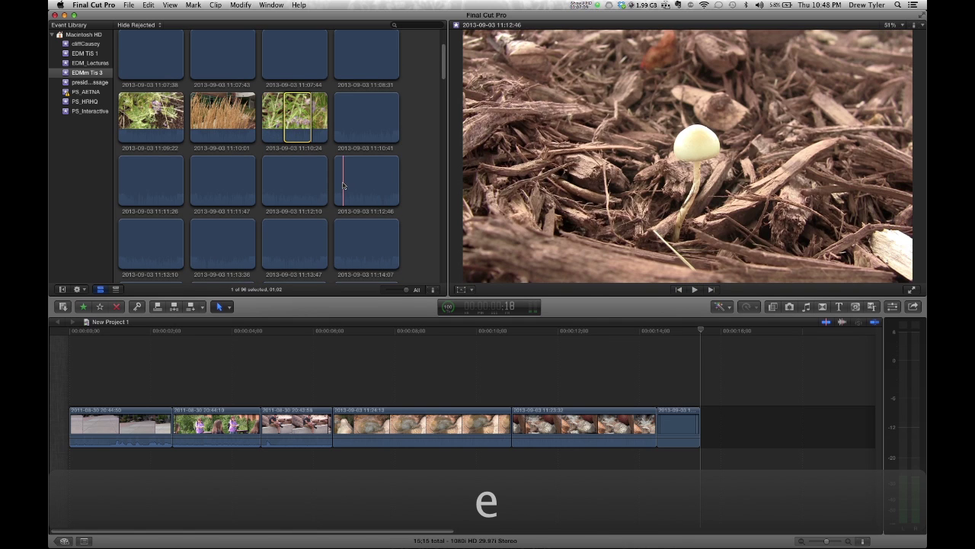
{"action": "left_click_drag", "start_coordinate": [343, 183], "coordinate": [381, 183]}
{"action": "key", "text": "e"}
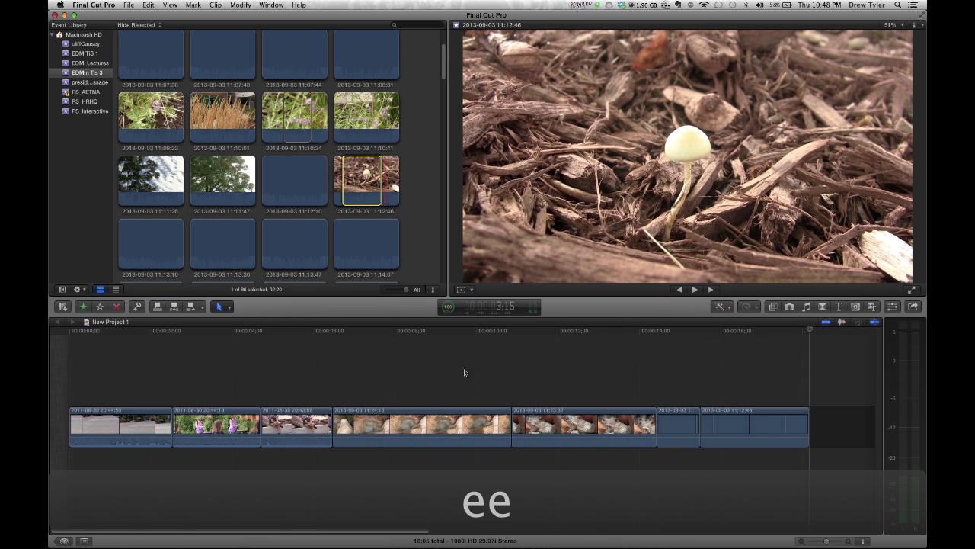
Place the playhead at several timeline points, including 8:03 and 2:05, and play the edit across the cut into the second clip
{"action": "left_click", "coordinate": [468, 377]}
{"action": "left_click", "coordinate": [399, 373]}
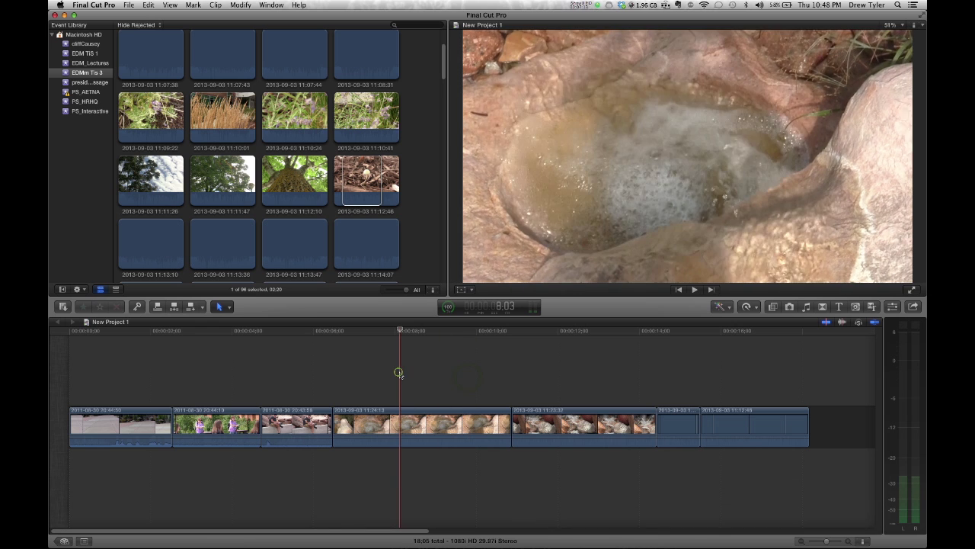
{"action": "left_click", "coordinate": [226, 370]}
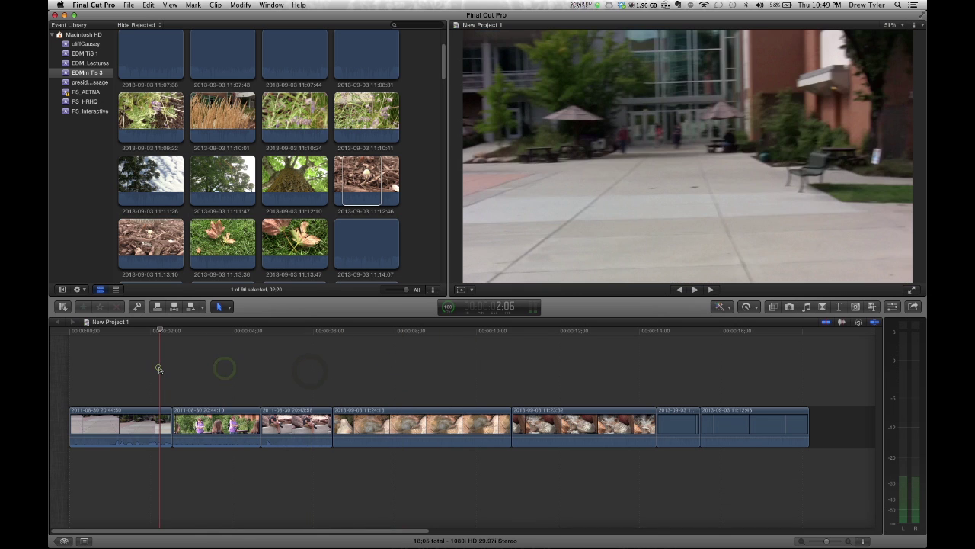
{"action": "left_click", "coordinate": [159, 368]}
{"action": "key", "text": "space"}
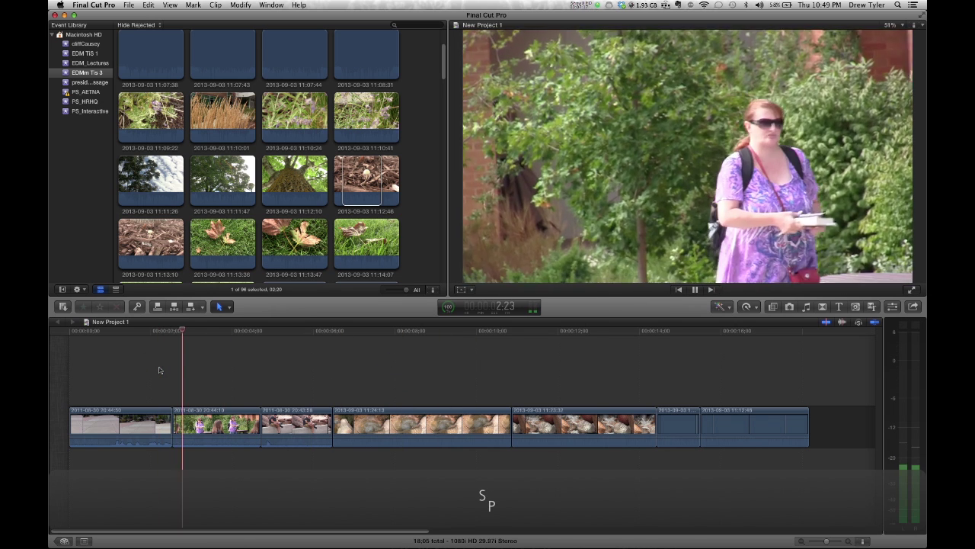
{"action": "key", "text": "space"}
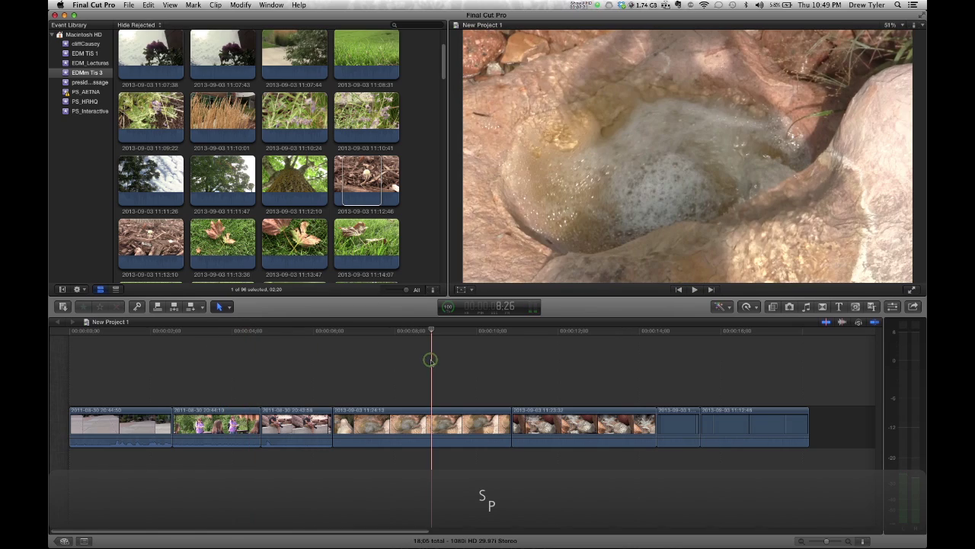
{"action": "key", "text": "space"}
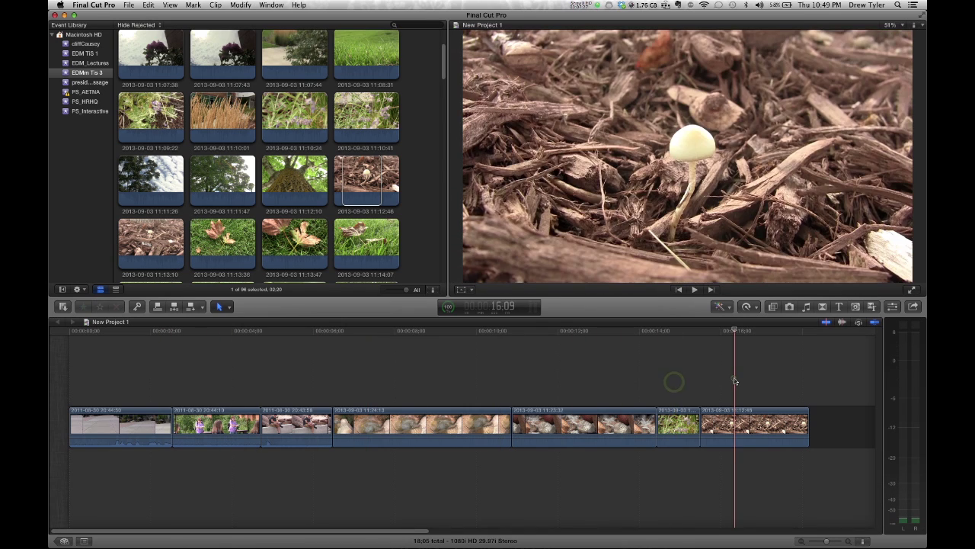
{"action": "left_click", "coordinate": [418, 375]}
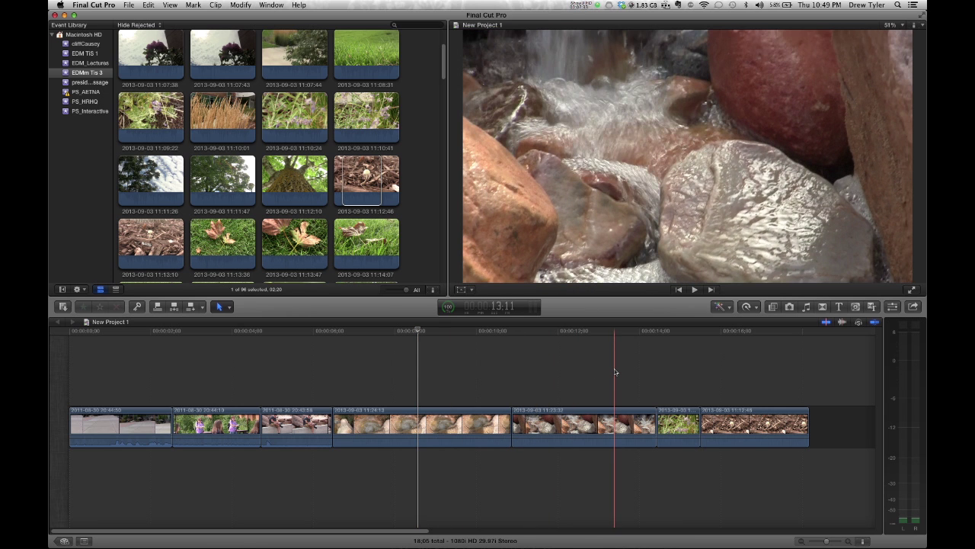
{"action": "key", "text": "space"}
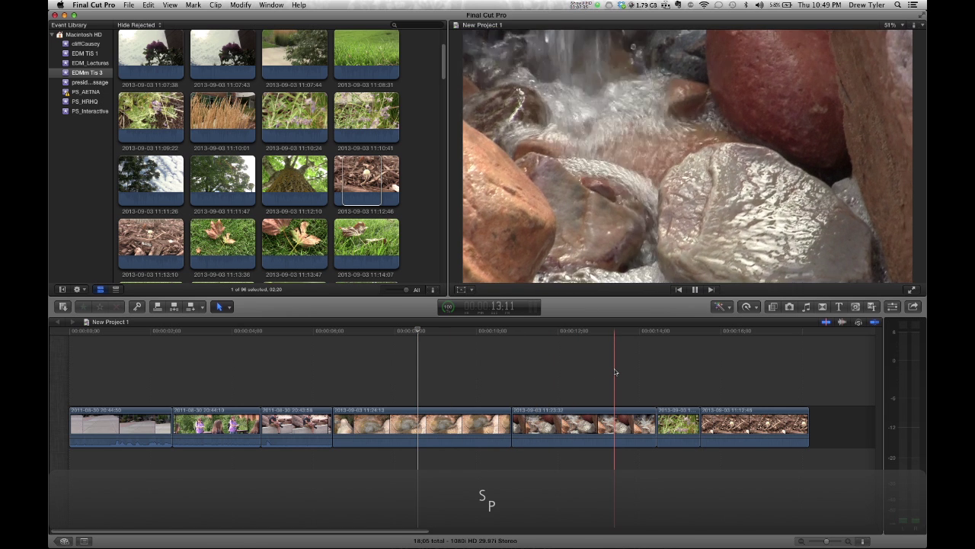
{"action": "key", "text": "space"}
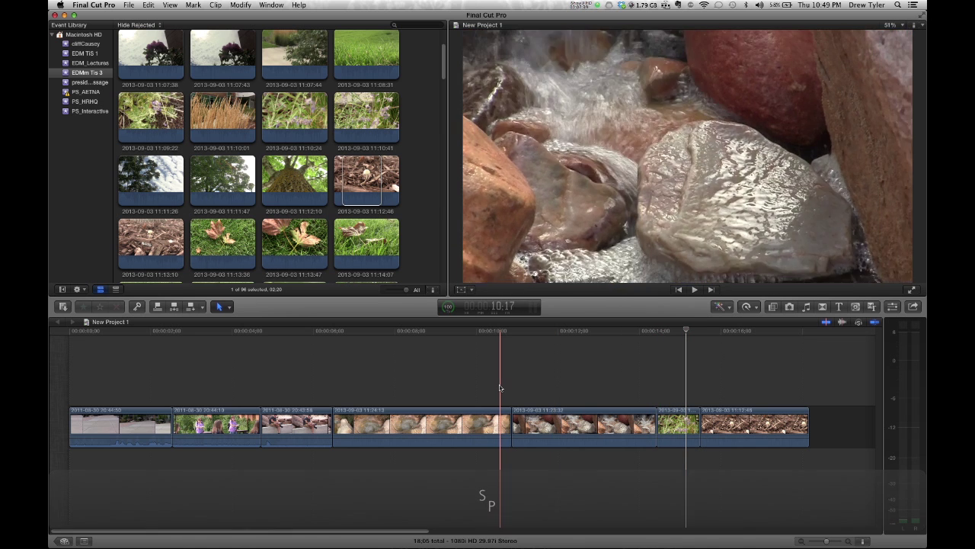
{"action": "key", "text": "Right"}
{"action": "key", "text": "Right"}
{"action": "key", "text": "Right"}
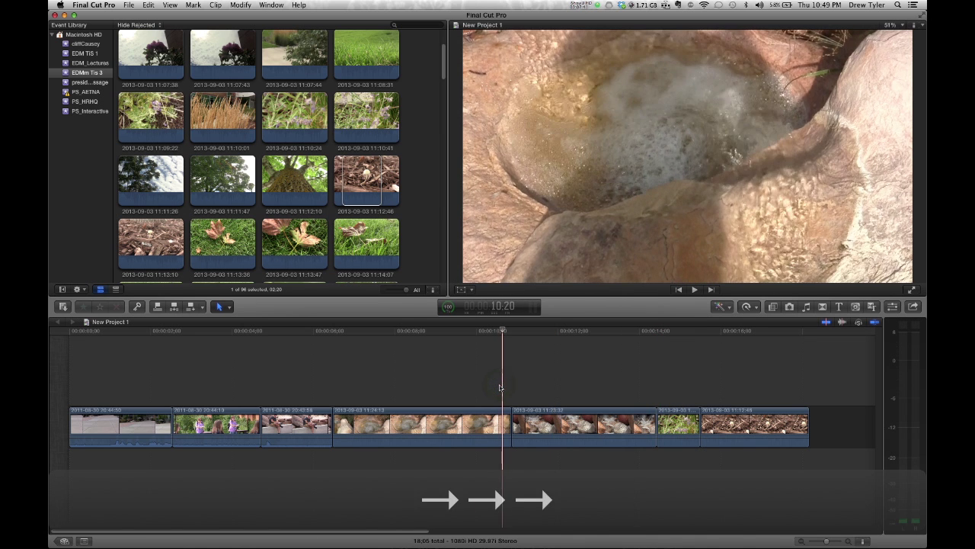
{"action": "key", "text": "Left"}
{"action": "key", "text": "Left"}
{"action": "key", "text": "Left"}
{"action": "key", "text": "Left"}
{"action": "key", "text": "Left"}
{"action": "key", "text": "Right"}
{"action": "key", "text": "Right"}
{"action": "key", "text": "Right"}
{"action": "key", "text": "Left"}
{"action": "key", "text": "Left"}
{"action": "key", "text": "Left"}
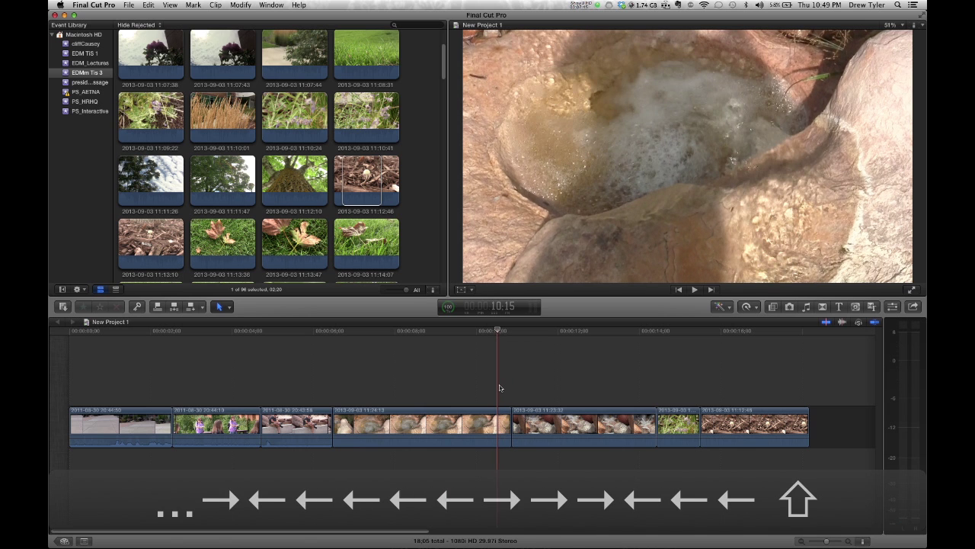
Advance the playhead in seven ten-frame jumps to 12:25
{"action": "key", "text": "shift+Right"}
{"action": "key", "text": "shift+Right"}
{"action": "key", "text": "shift+Right"}
{"action": "key", "text": "shift+Right"}
{"action": "key", "text": "shift+Right"}
{"action": "key", "text": "shift+Right"}
{"action": "key", "text": "shift+Right"}
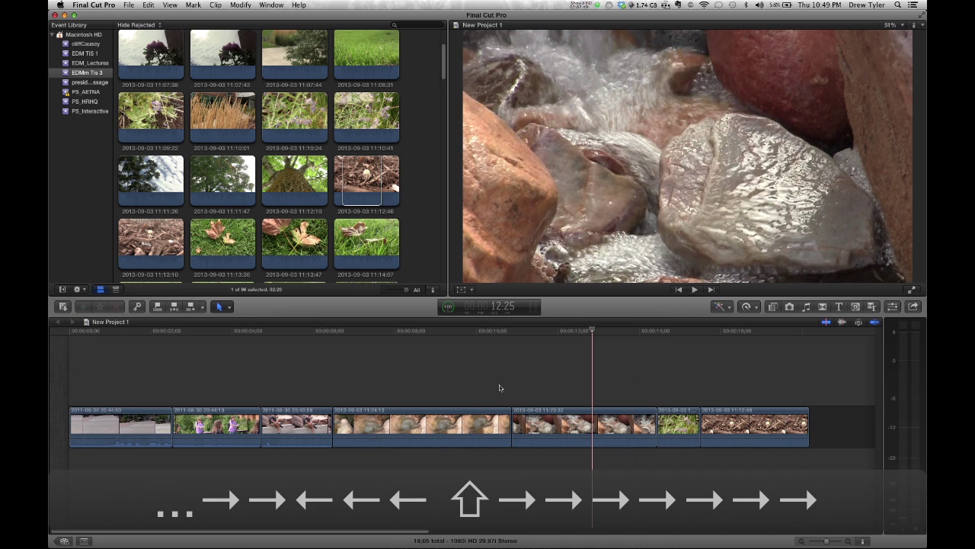
Move the playhead back four ten-frame jumps and three single frames to 11:12
{"action": "key", "text": "shift+Left"}
{"action": "key", "text": "shift+Left"}
{"action": "key", "text": "shift+Left"}
{"action": "key", "text": "shift+Left"}
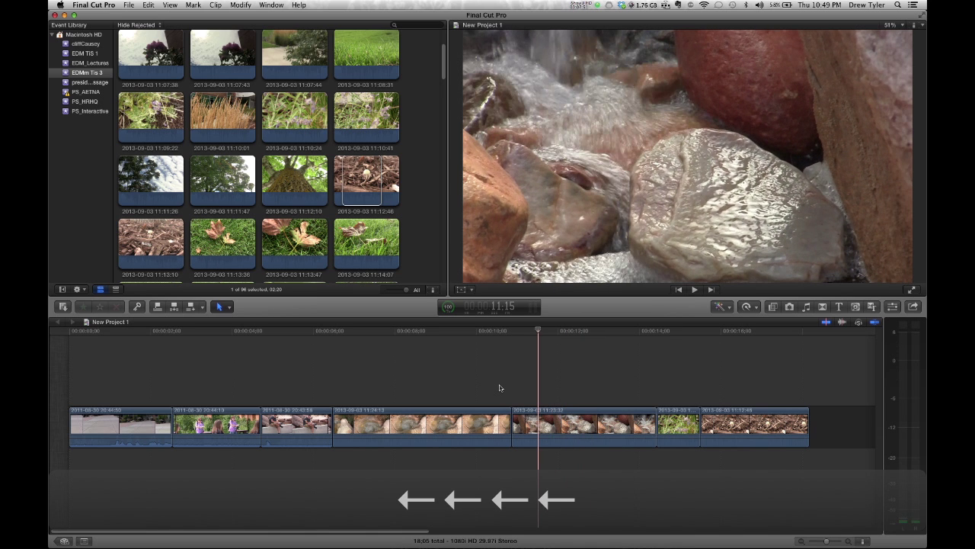
{"action": "key", "text": "Left"}
{"action": "key", "text": "Left"}
{"action": "key", "text": "Left"}
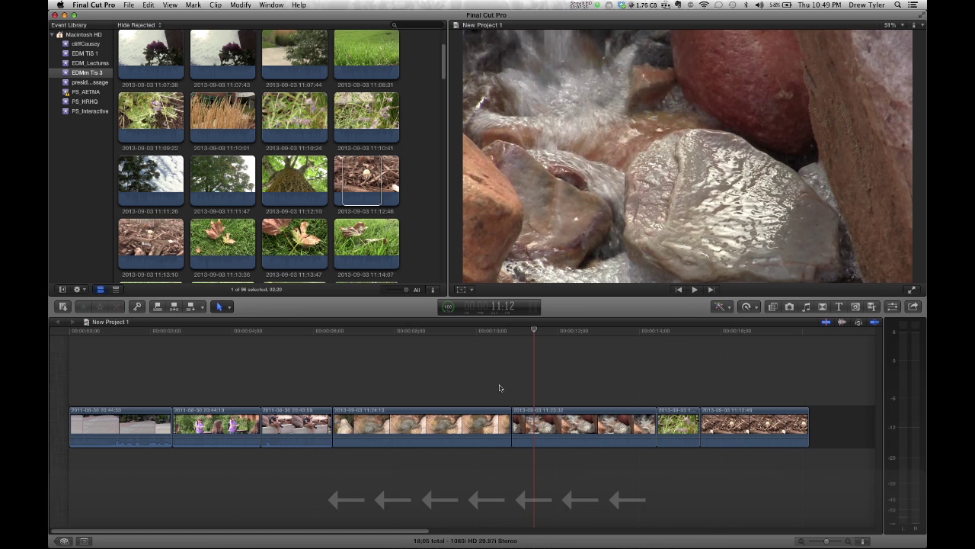
Jump the playhead back through the edit points to 4:21, and forward again to the edit point at 10:26
{"action": "key", "text": "Up"}
{"action": "key", "text": "Up"}
{"action": "key", "text": "Up"}
{"action": "key", "text": "Up"}
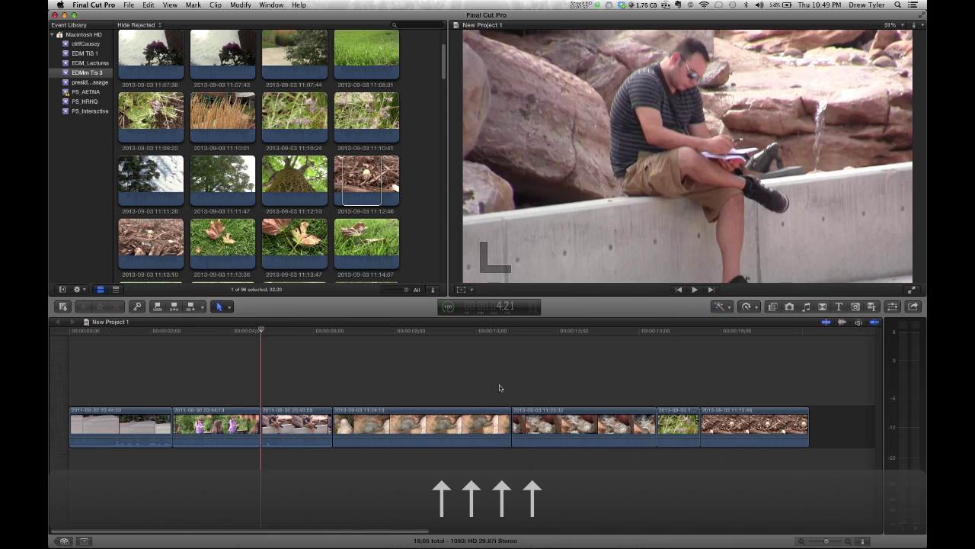
{"action": "key", "text": "Down"}
{"action": "key", "text": "Down"}
{"action": "key", "text": "Down"}
{"action": "key", "text": "Up"}
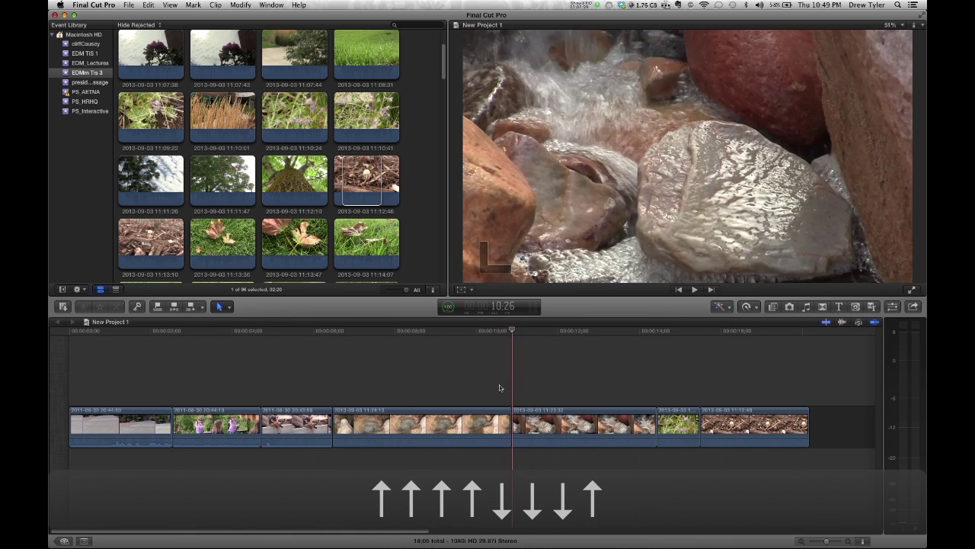
Jump back and forth between neighbouring edit points, and return the playhead to the start of the timeline
{"action": "key", "text": "Down"}
{"action": "key", "text": "Up"}
{"action": "key", "text": "Down"}
{"action": "key", "text": "Up"}
{"action": "key", "text": "Up"}
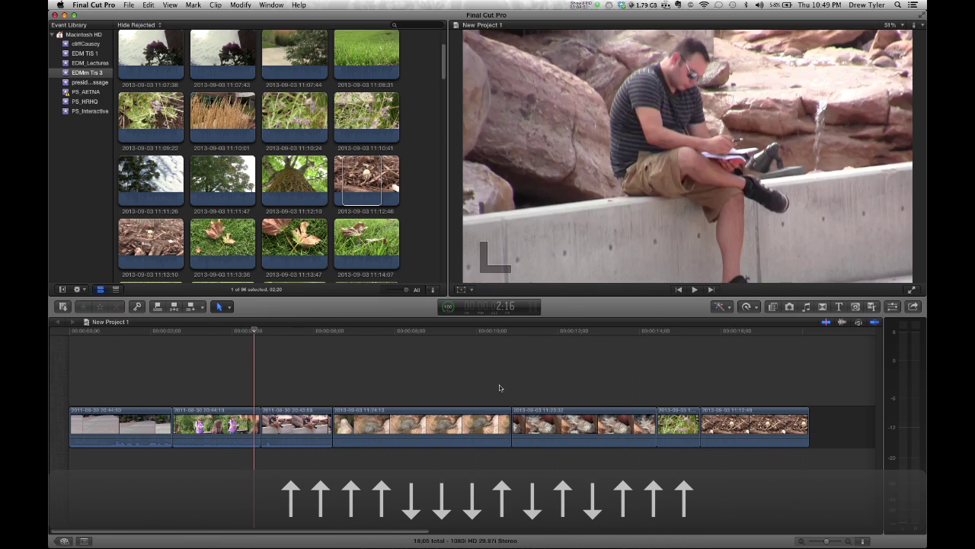
{"action": "key", "text": "Up"}
{"action": "key", "text": "Up"}
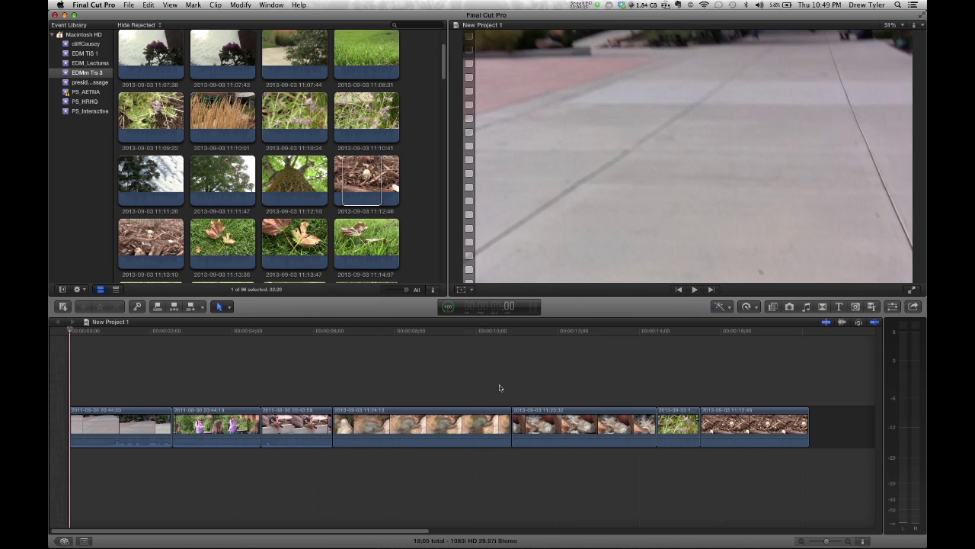
Play the timeline from the start, pausing at 4:00 before resuming, and play it in reverse to stop at 2:15
{"action": "key", "text": "space"}
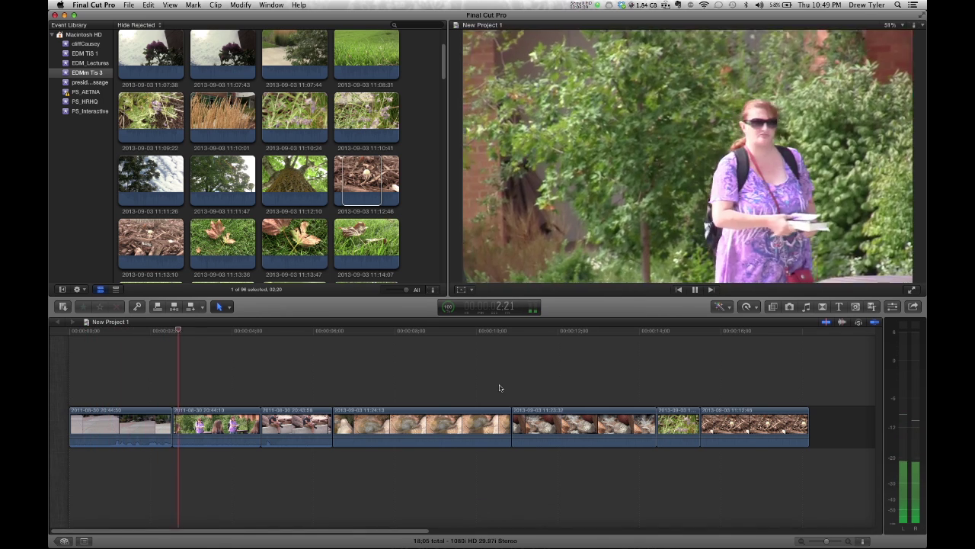
{"action": "key", "text": "k"}
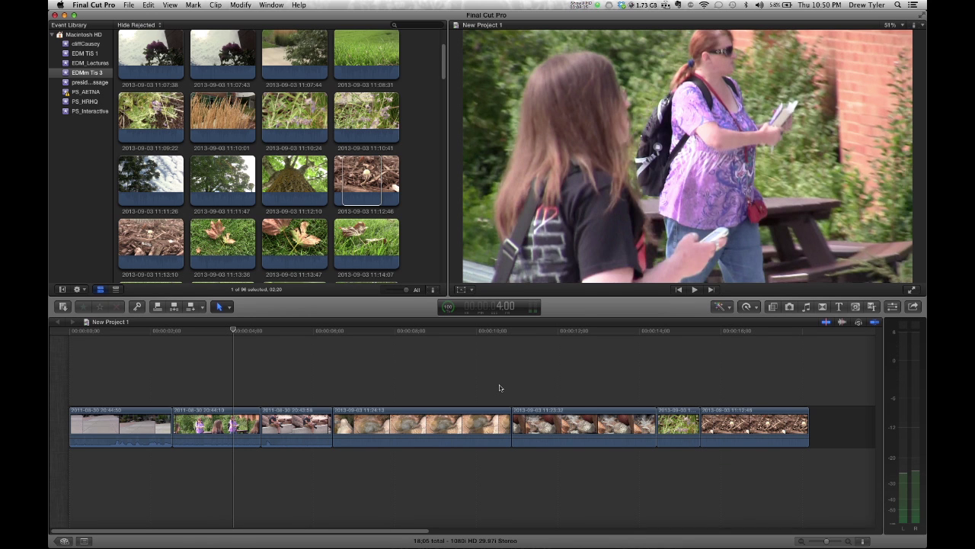
{"action": "key", "text": "l"}
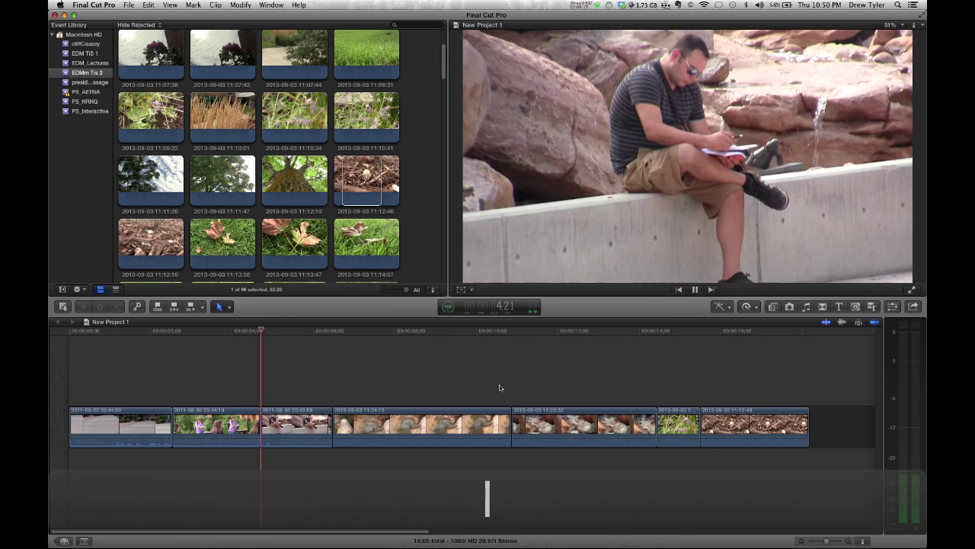
{"action": "key", "text": "k"}
{"action": "key", "text": "j"}
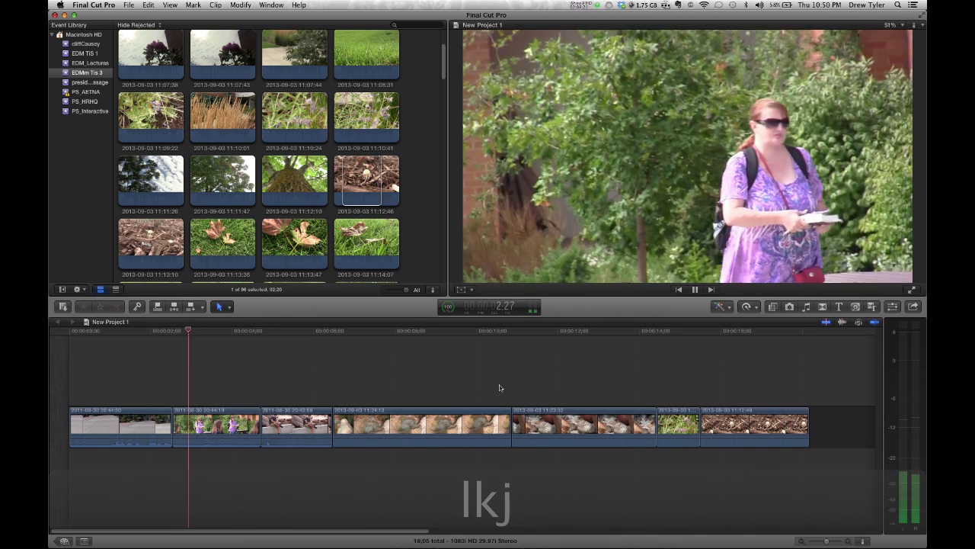
{"action": "key", "text": "k"}
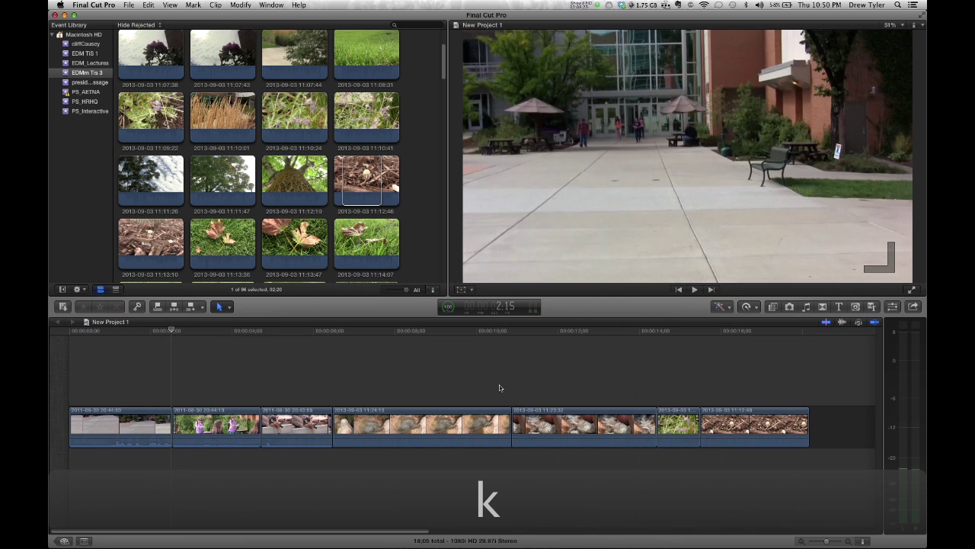
Shuttle the playhead briefly backward and forward around 2:15, pausing between changes of direction and stopping at 2:13
{"action": "key", "text": "j"}
{"action": "key", "text": "k"}
{"action": "key", "text": "l"}
{"action": "key", "text": "k"}
{"action": "key", "text": "j"}
{"action": "key", "text": "k"}
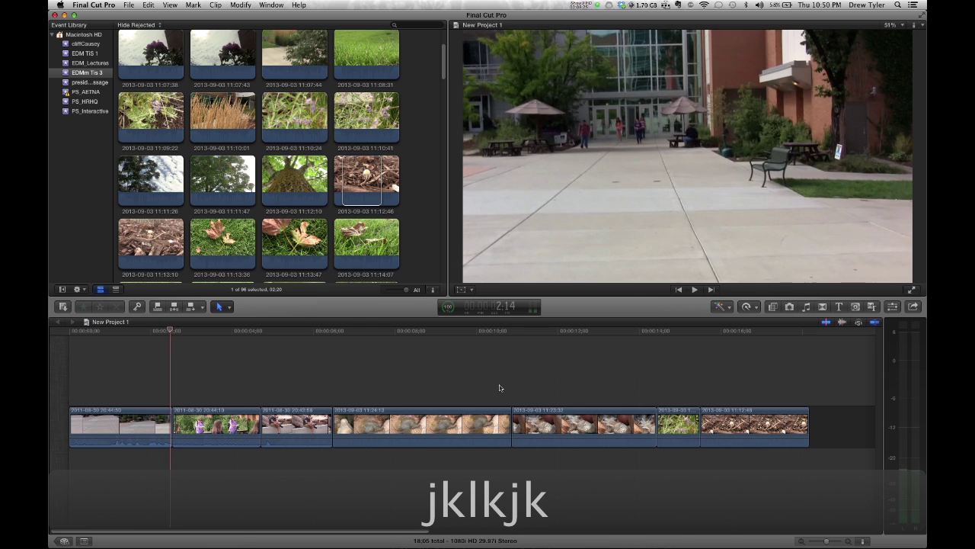
{"action": "key", "text": "l"}
{"action": "key", "text": "k"}
{"action": "key", "text": "k"}
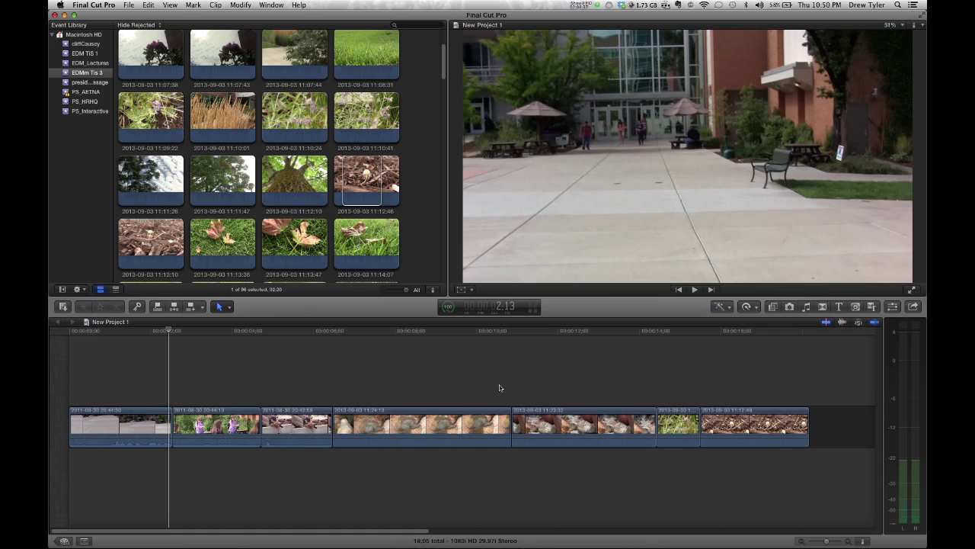
Play the timeline forward from 2:13 at increasing speed, and stop the playback near the end
{"action": "key", "text": "l"}
{"action": "key", "text": "l"}
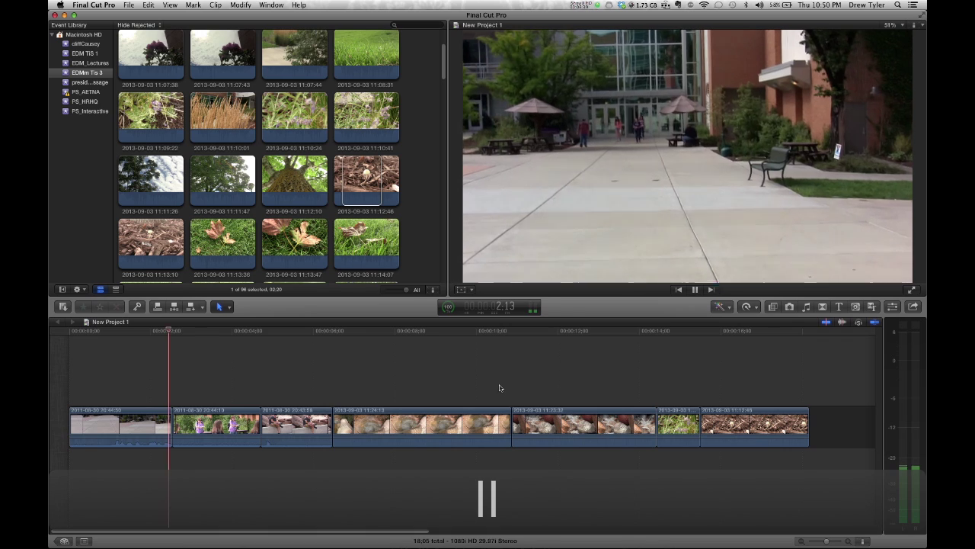
{"action": "key", "text": "l"}
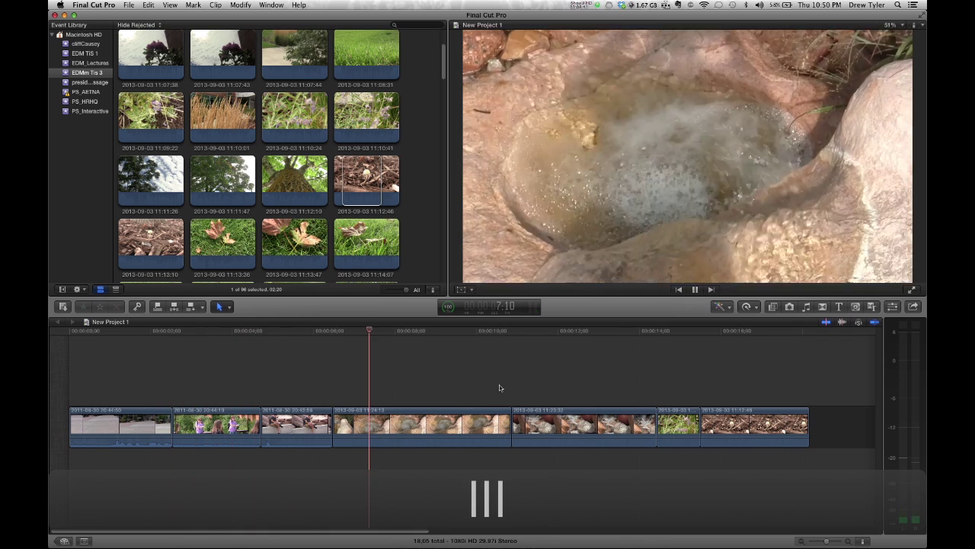
{"action": "key", "text": "l"}
{"action": "key", "text": "k"}
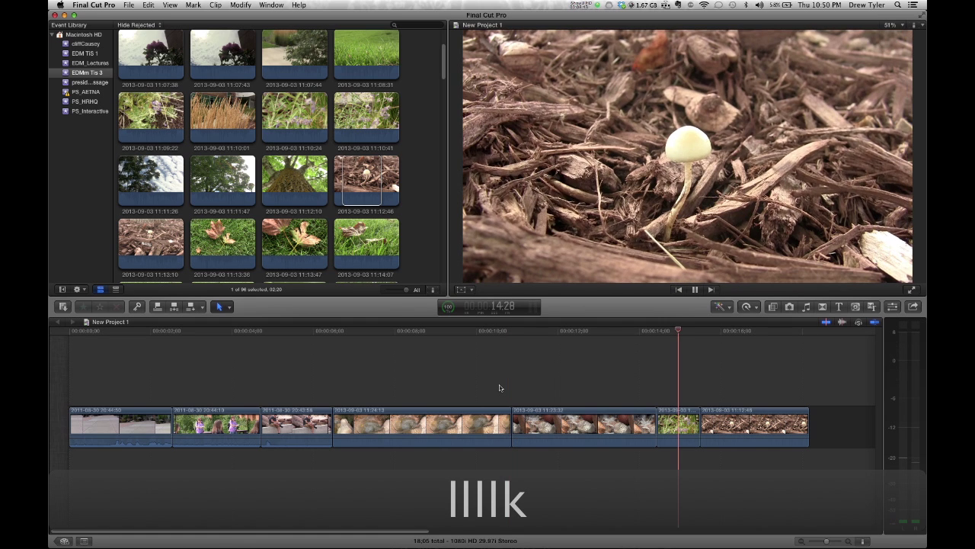
Play the timeline forward from its start to 5:26, and play it in fast reverse to stop at 1:24
{"action": "key", "text": "Home"}
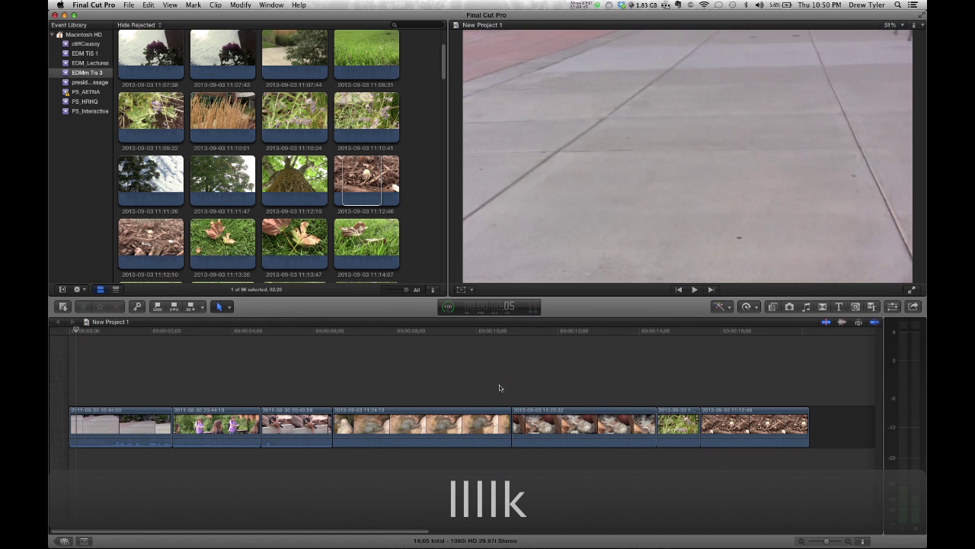
{"action": "key", "text": "l"}
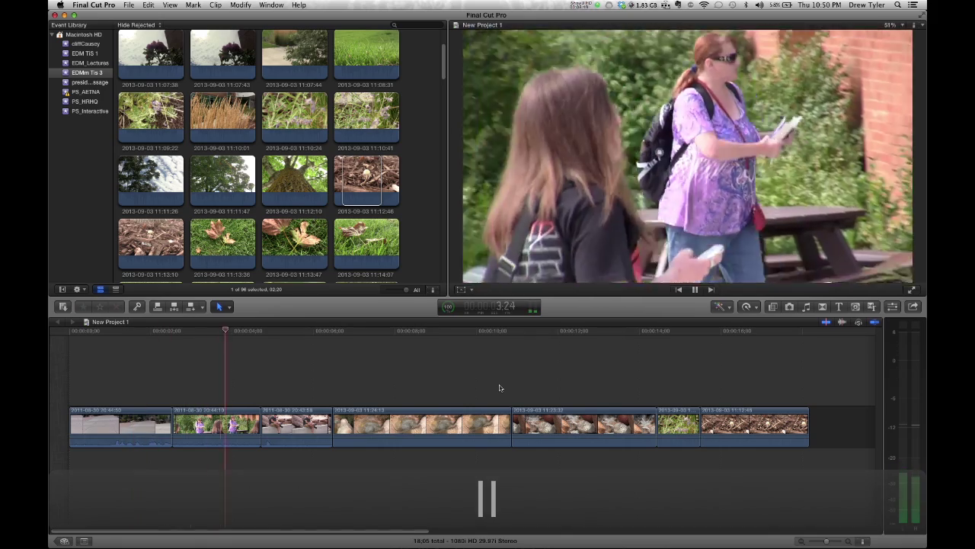
{"action": "key", "text": "k"}
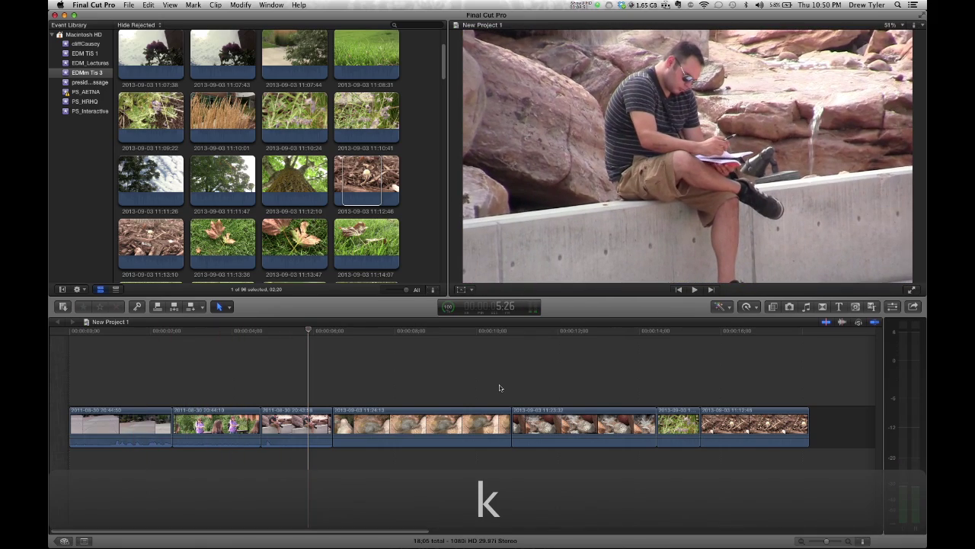
{"action": "key", "text": "j"}
{"action": "key", "text": "j"}
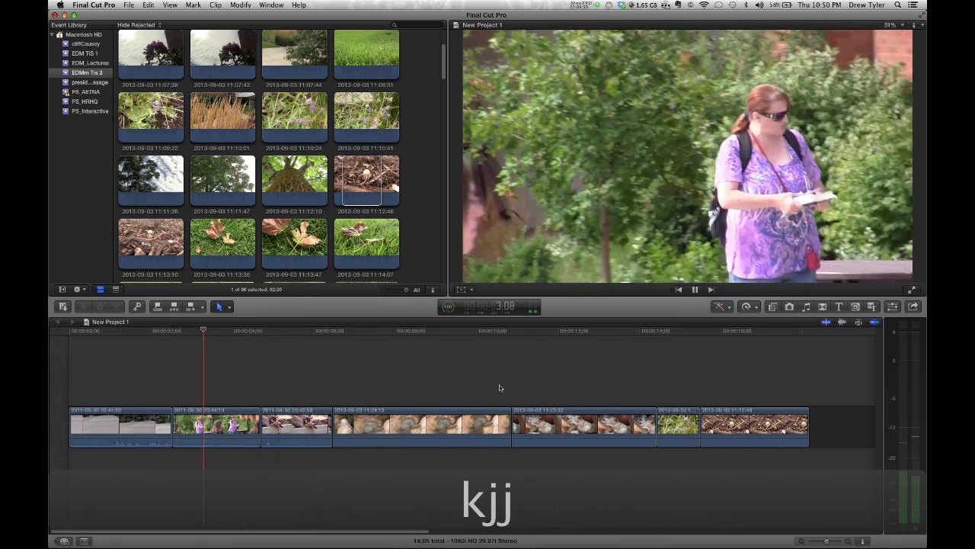
{"action": "key", "text": "k"}
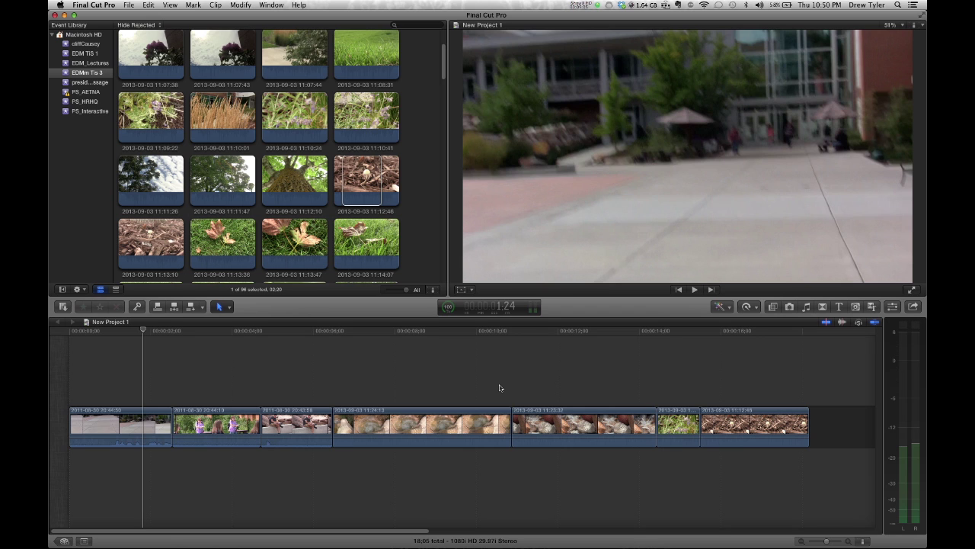
Place the playhead at 9:08, and zoom the timeline in three levels around it and back out to show all clips
{"action": "left_click", "coordinate": [447, 397]}
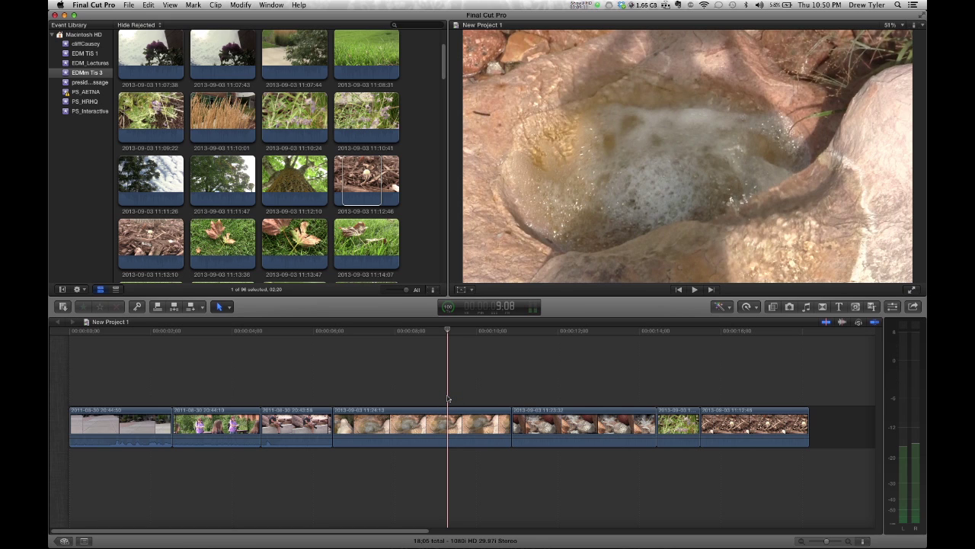
{"action": "key", "text": "super+equal"}
{"action": "key", "text": "super+equal"}
{"action": "key", "text": "super+equal"}
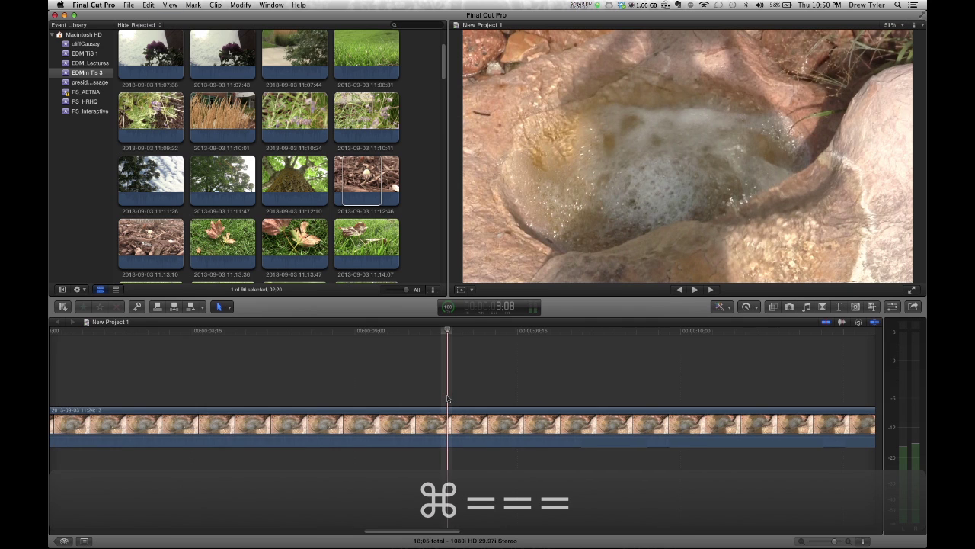
{"action": "key", "text": "super+minus"}
{"action": "key", "text": "super+minus"}
{"action": "key", "text": "super+minus"}
{"action": "key", "text": "super+minus"}
{"action": "key", "text": "super+minus"}
{"action": "key", "text": "super+minus"}
{"action": "key", "text": "super+minus"}
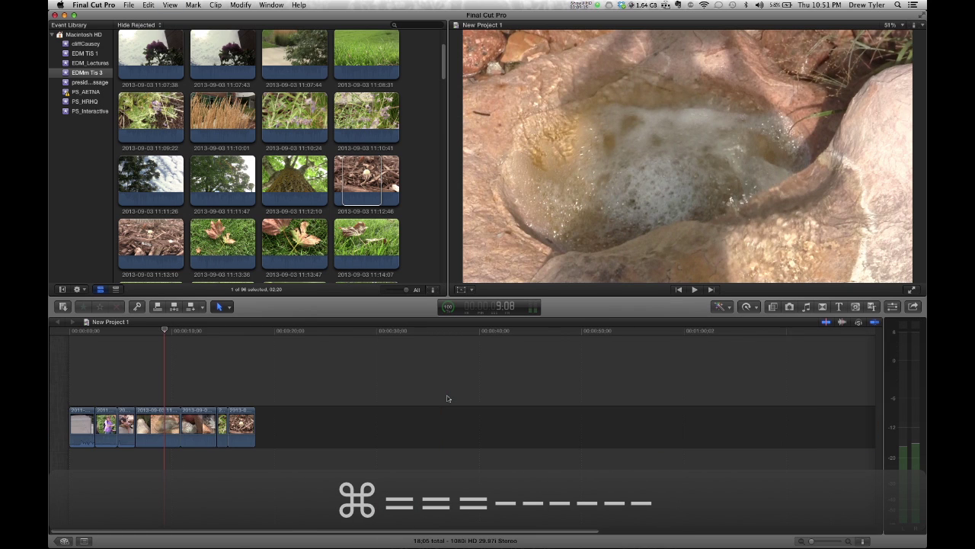
Zoom the timeline in by four levels and back out by four levels around the playhead
{"action": "key", "text": "super+equal"}
{"action": "key", "text": "super+equal"}
{"action": "key", "text": "super+equal"}
{"action": "key", "text": "super+equal"}
{"action": "key", "text": "super+minus"}
{"action": "key", "text": "super+minus"}
{"action": "key", "text": "super+minus"}
{"action": "key", "text": "super+minus"}
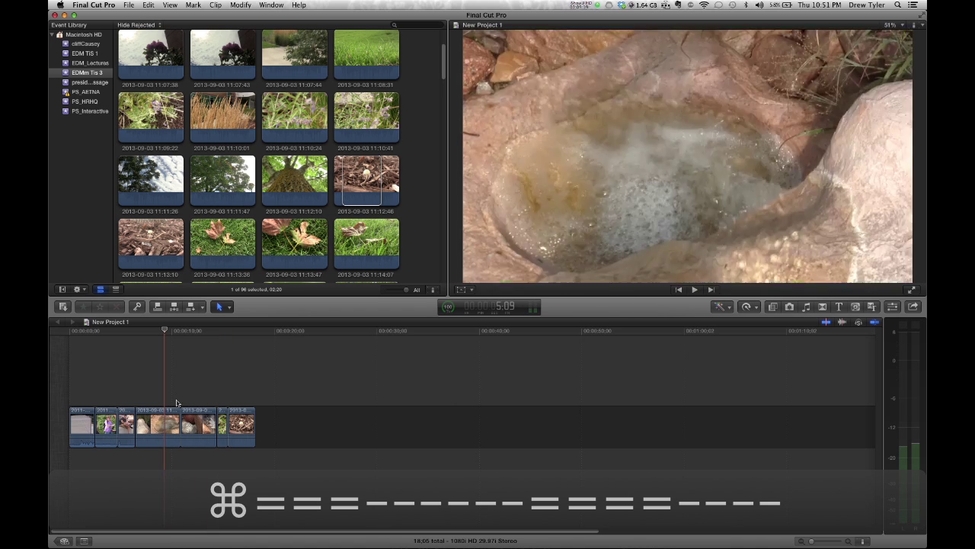
{"action": "scroll", "coordinate": [276, 532], "scroll_direction": "right", "scroll_amount": 10}
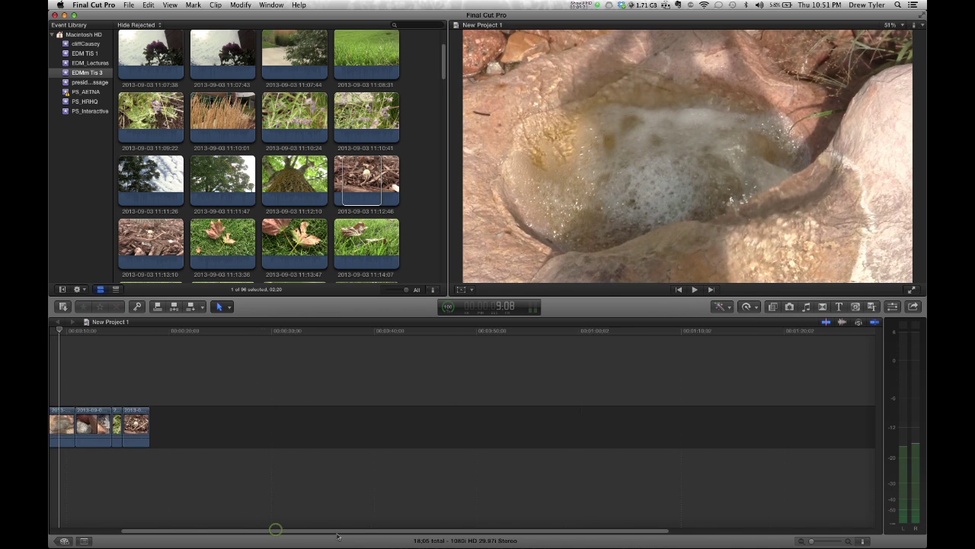
{"action": "scroll", "coordinate": [479, 426], "scroll_direction": "left", "scroll_amount": 2}
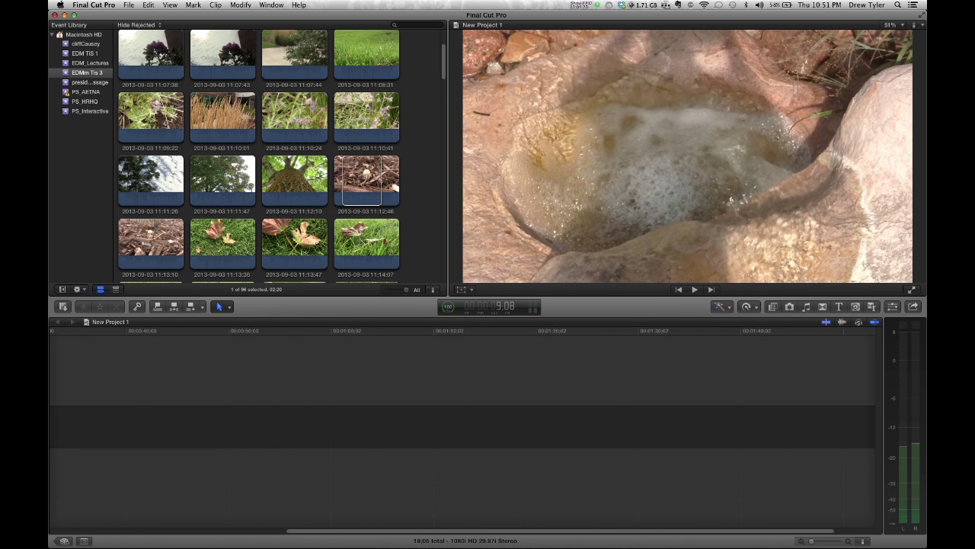
{"action": "left_click", "coordinate": [301, 236]}
{"action": "left_click_drag", "start_coordinate": [301, 236], "coordinate": [279, 436]}
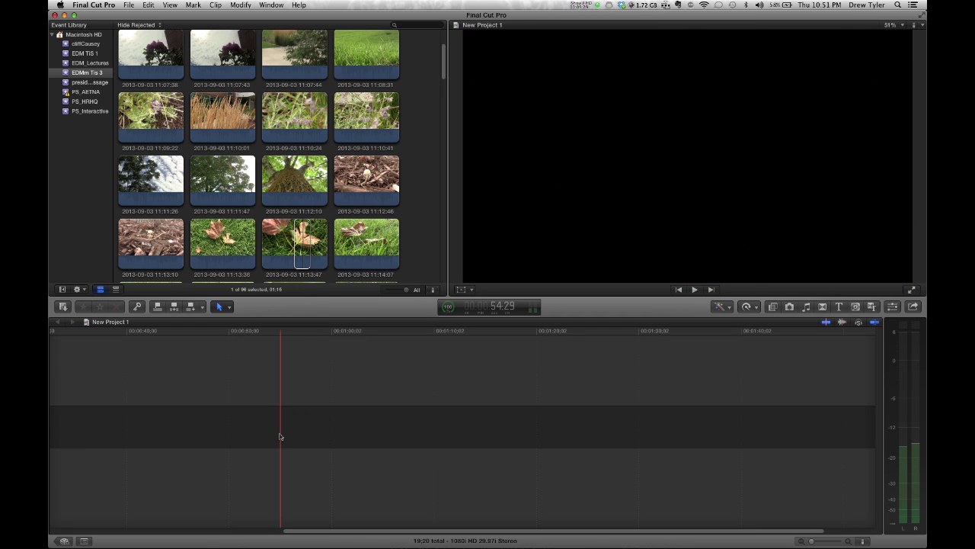
{"action": "left_click_drag", "start_coordinate": [225, 244], "coordinate": [233, 420]}
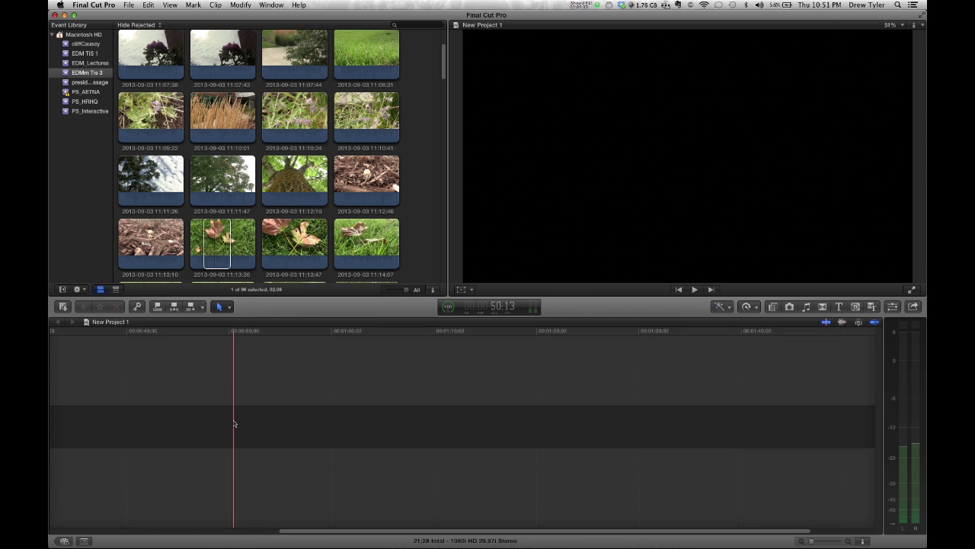
{"action": "left_click_drag", "start_coordinate": [301, 534], "coordinate": [64, 538]}
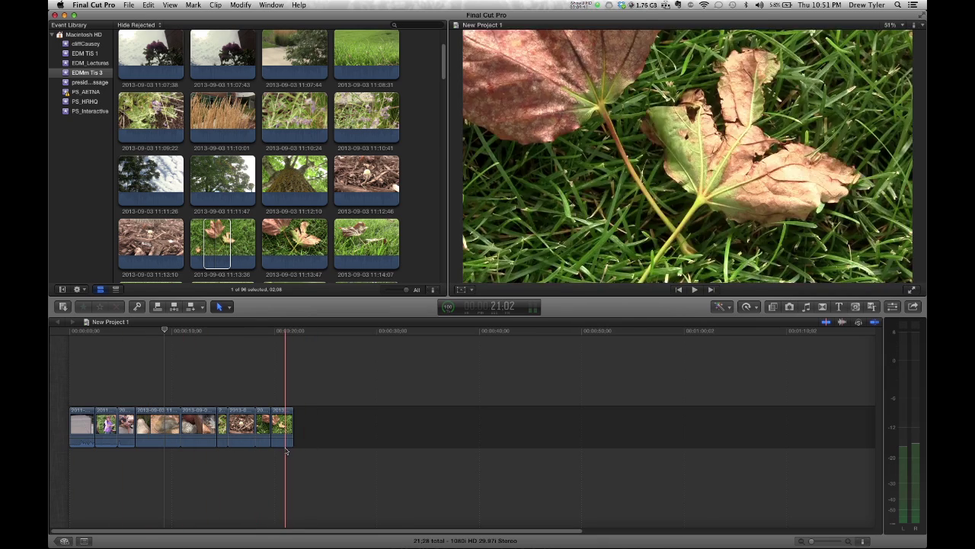
Zoom the timeline in two levels and out three, and fit the whole project in the timeline view
{"action": "key", "text": "super+equal"}
{"action": "key", "text": "super+equal"}
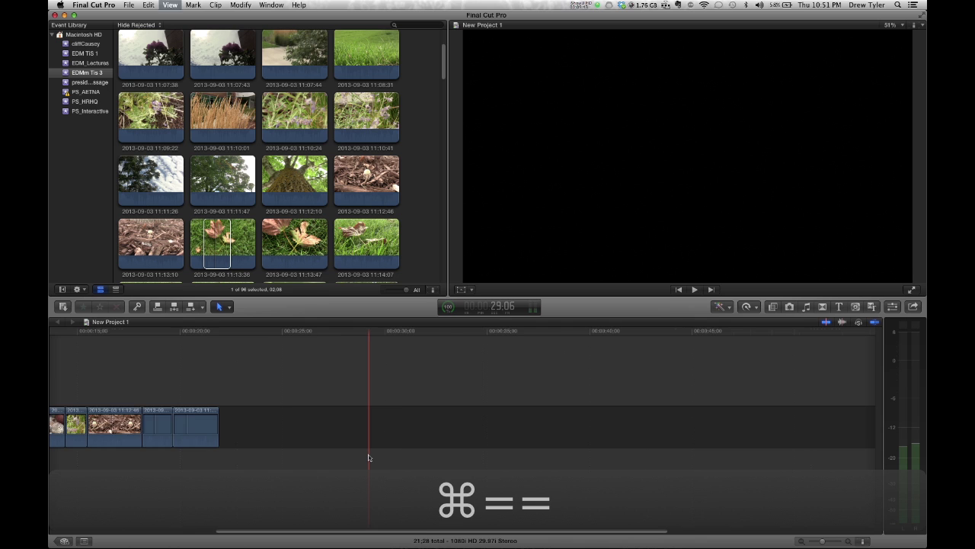
{"action": "key", "text": "super+minus"}
{"action": "key", "text": "super+minus"}
{"action": "key", "text": "super+minus"}
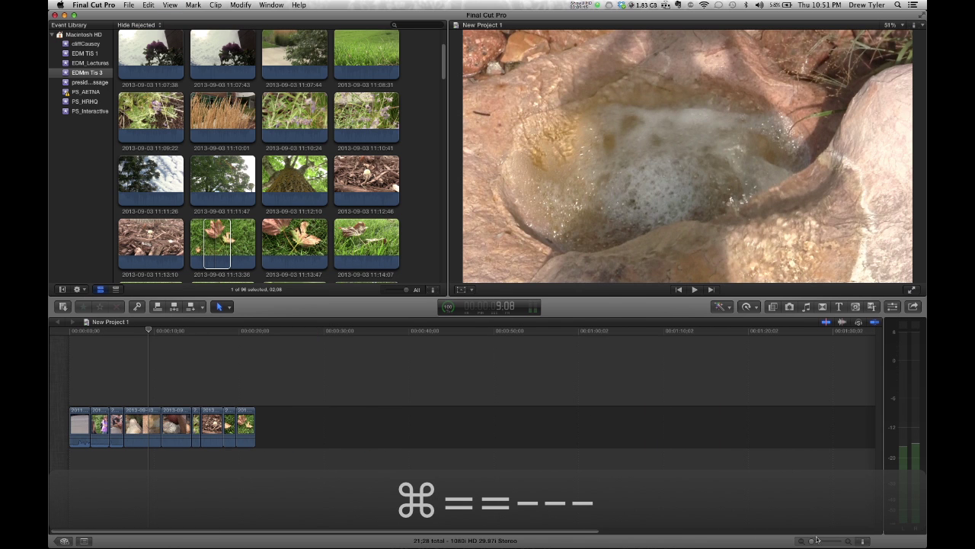
{"action": "mouse_move", "coordinate": [816, 542]}
{"action": "left_mouse_down"}
{"action": "mouse_move", "coordinate": [837, 541]}
{"action": "mouse_move", "coordinate": [811, 542]}
{"action": "left_mouse_up"}
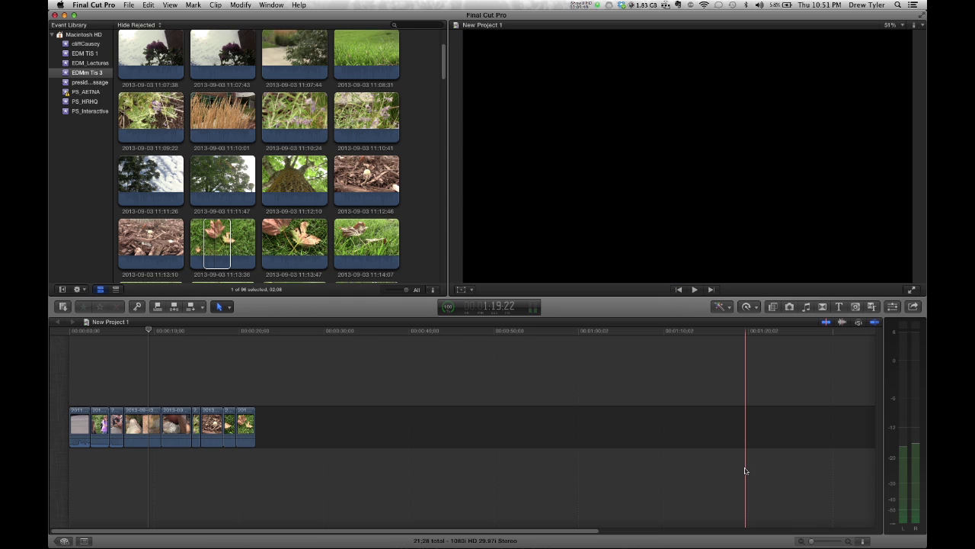
{"action": "key", "text": "shift+z"}
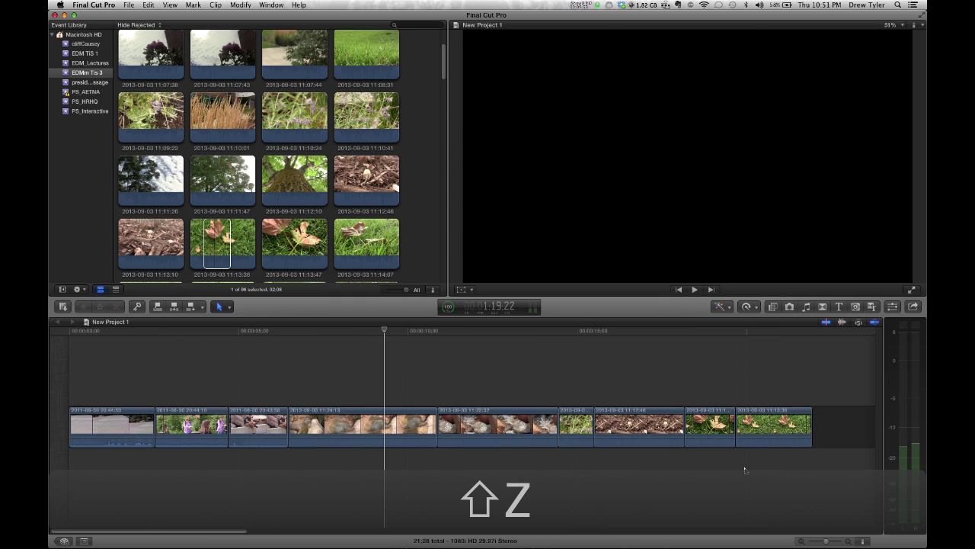
Jump the playhead to the end of the last clip at 21:28, and back through five edit points to 10:26
{"action": "key", "text": "Up"}
{"action": "key", "text": "Down"}
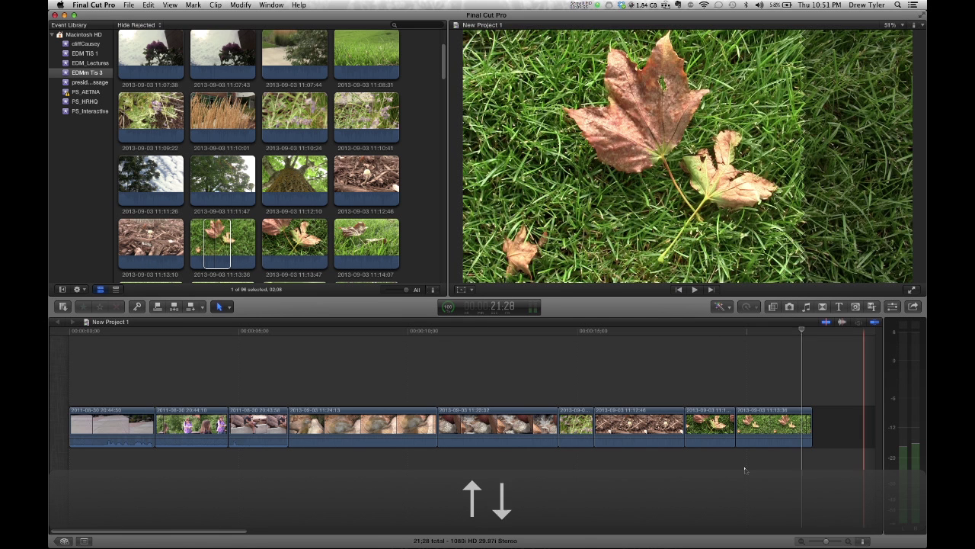
{"action": "key", "text": "Up"}
{"action": "key", "text": "Up"}
{"action": "key", "text": "Up"}
{"action": "key", "text": "Up"}
{"action": "key", "text": "Up"}
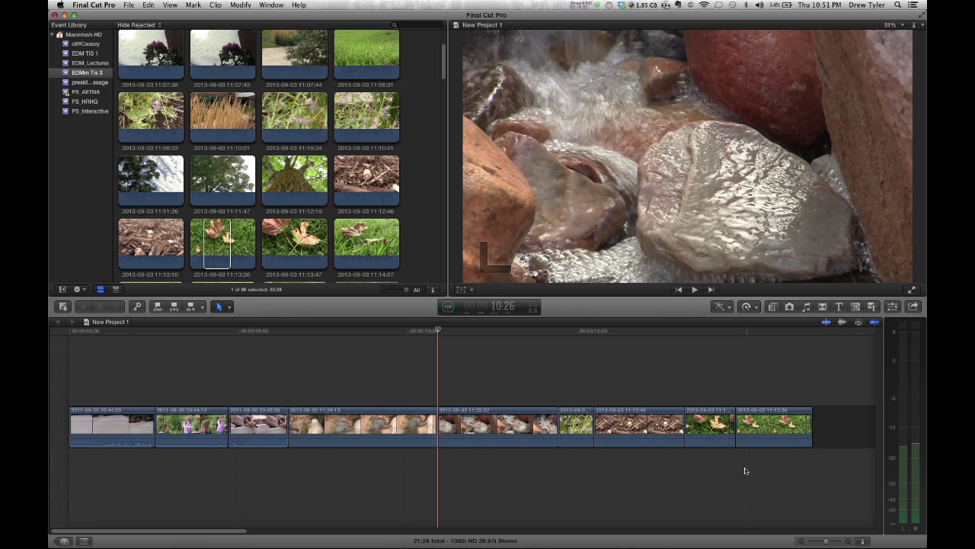
Jump the playhead repeatedly between the start and end of the timeline, finishing at the start
{"action": "key", "text": "Home"}
{"action": "key", "text": "End"}
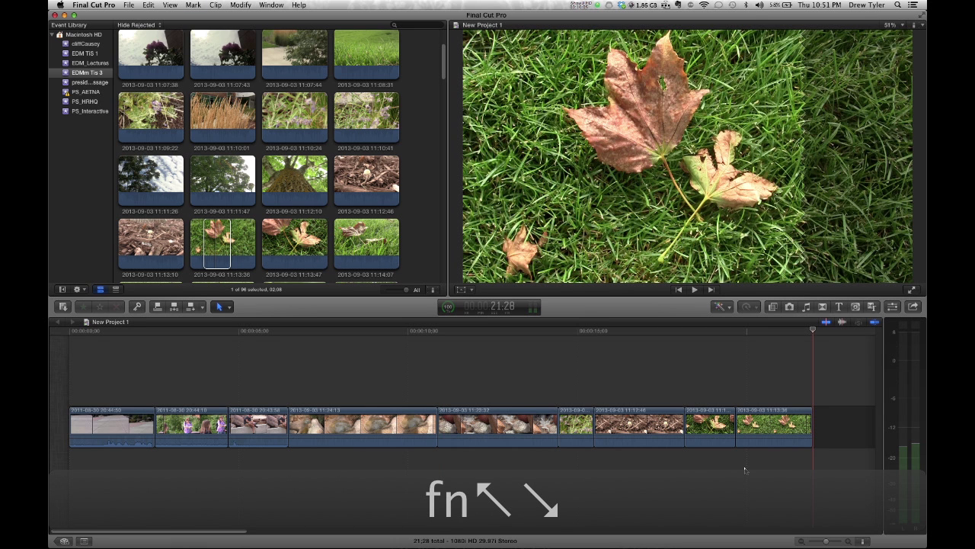
{"action": "key", "text": "Home"}
{"action": "key", "text": "End"}
{"action": "key", "text": "Home"}
{"action": "key", "text": "End"}
{"action": "key", "text": "Home"}
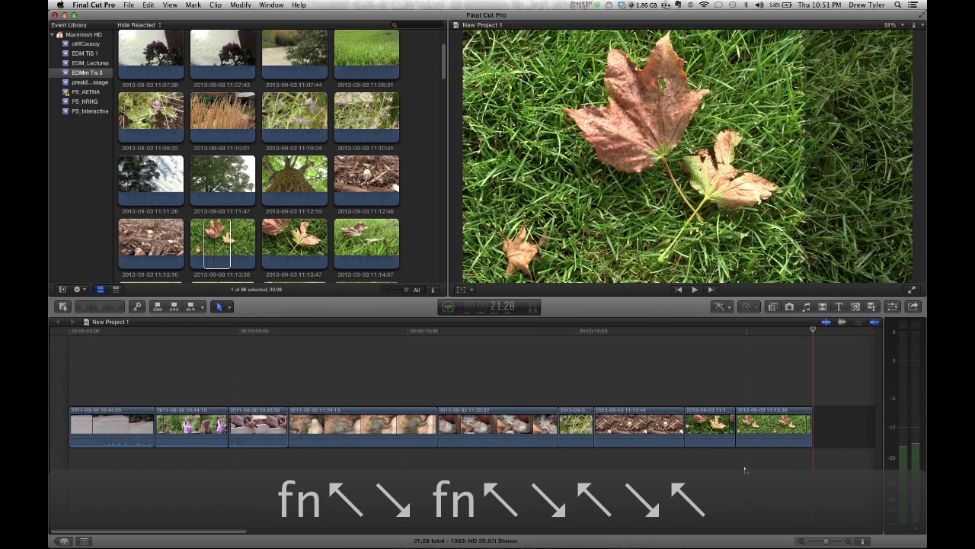
{"action": "key", "text": "End"}
{"action": "key", "text": "Home"}
{"action": "key", "text": "Home"}
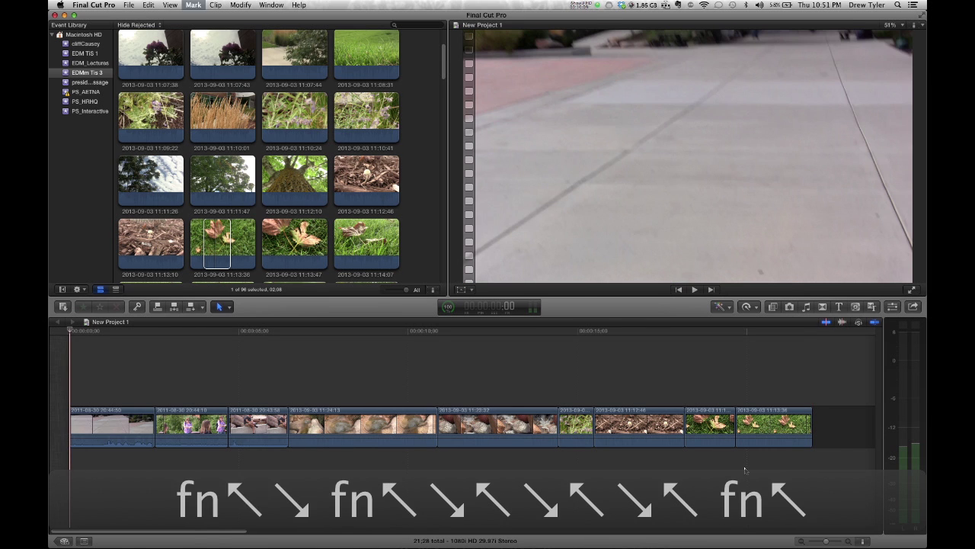
{"action": "key", "text": "End"}
{"action": "key", "text": "Home"}
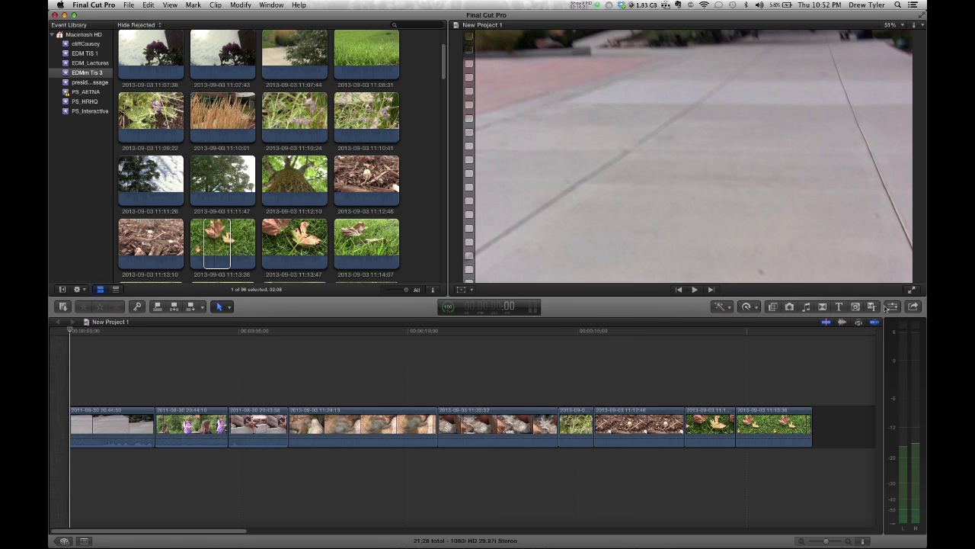
{"action": "left_click", "coordinate": [363, 430]}
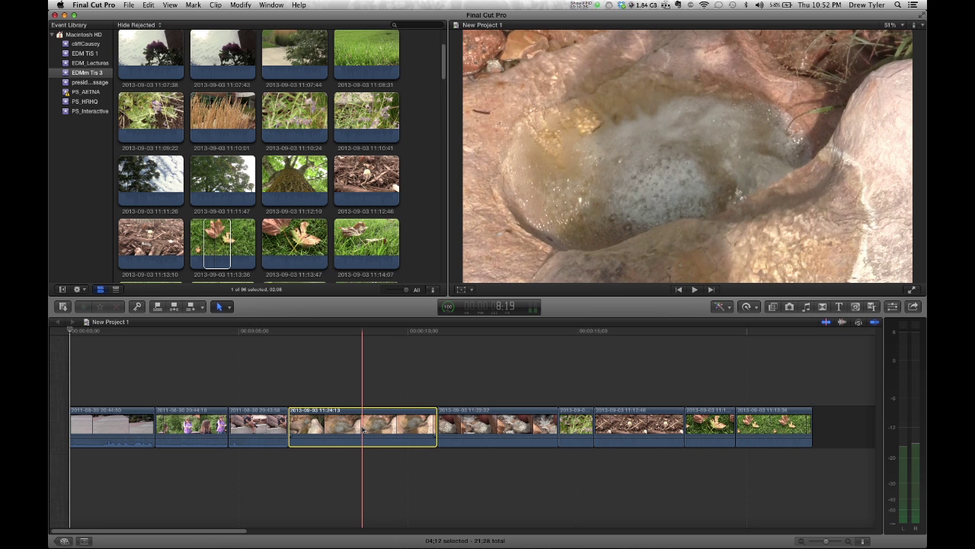
{"action": "scroll", "coordinate": [225, 165], "scroll_direction": "up", "scroll_amount": 1}
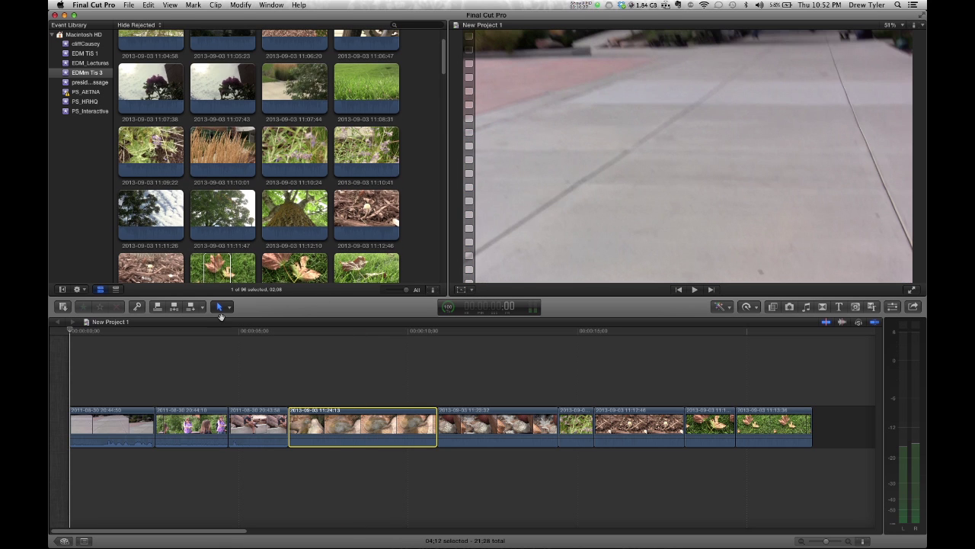
{"action": "scroll", "coordinate": [211, 110], "scroll_direction": "up", "scroll_amount": 2}
{"action": "left_click", "coordinate": [211, 111]}
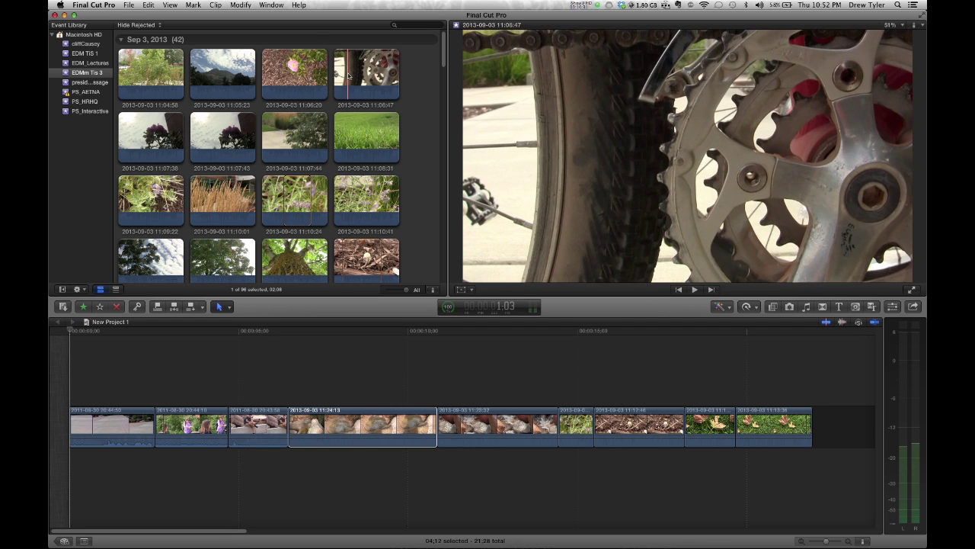
{"action": "left_click_drag", "start_coordinate": [347, 86], "coordinate": [290, 438]}
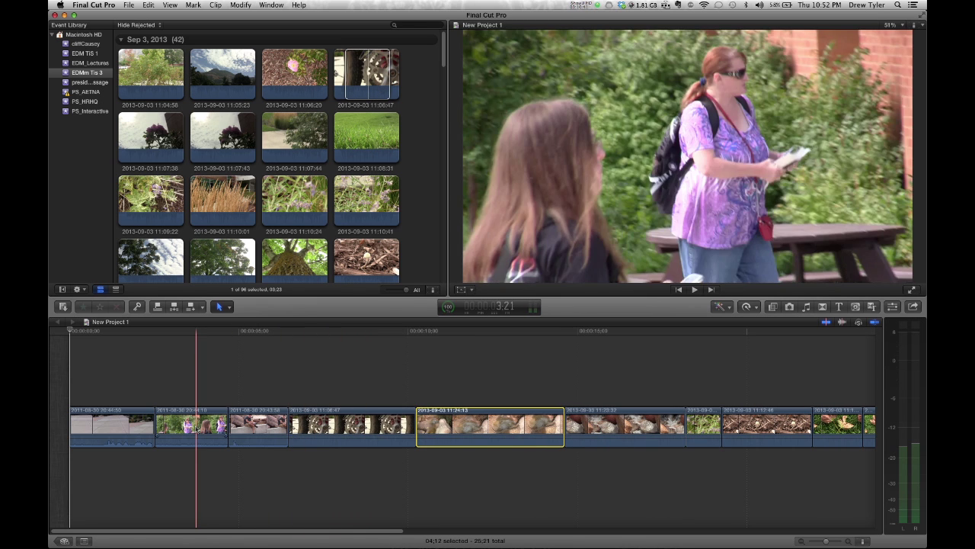
Extend the end of the second timeline clip by 1:00 and lengthen its start by 25 frames
{"action": "left_click", "coordinate": [186, 429]}
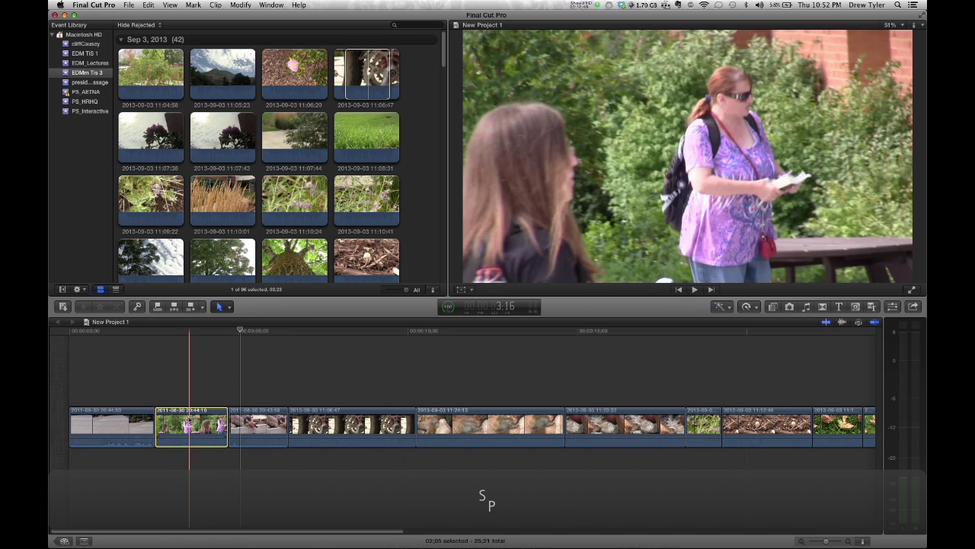
{"action": "key", "text": "l"}
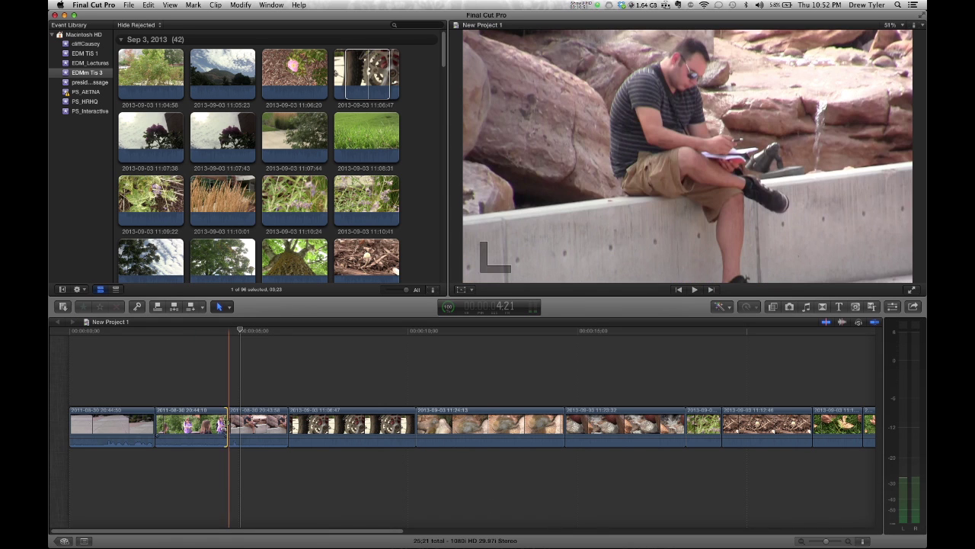
{"action": "left_click_drag", "start_coordinate": [227, 425], "coordinate": [261, 424]}
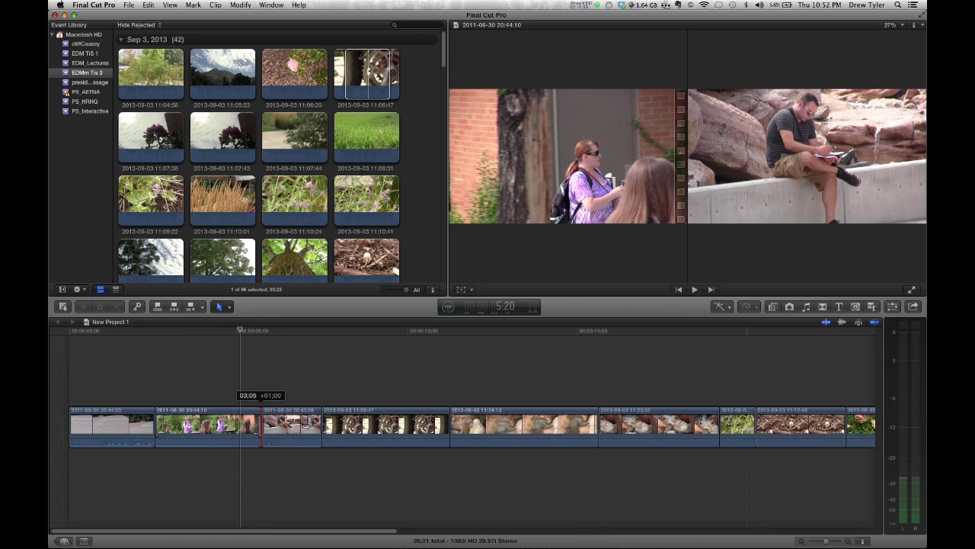
{"action": "left_click_drag", "start_coordinate": [156, 424], "coordinate": [127, 424]}
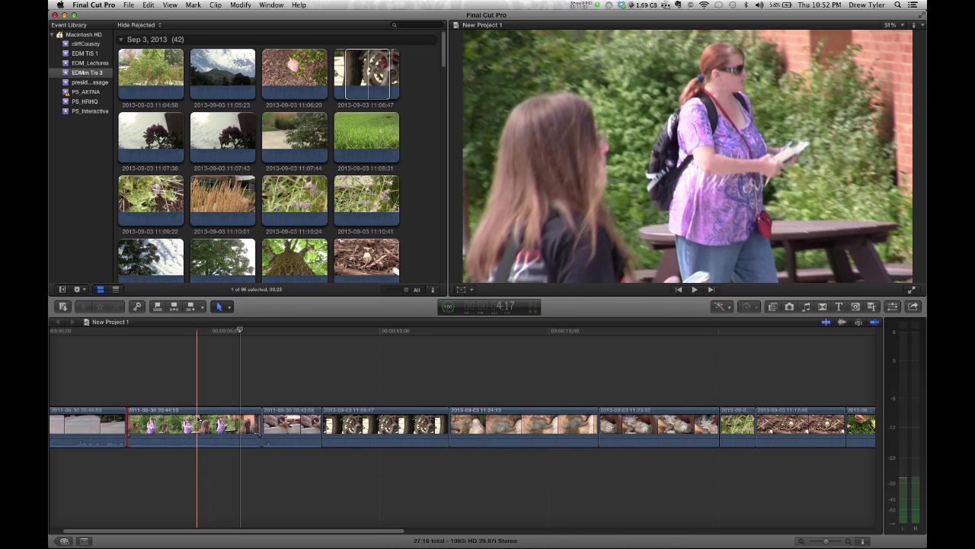
Place the playhead at about 4:17 inside the second timeline clip and trim the clip's start to it
{"action": "left_click", "coordinate": [198, 418]}
{"action": "left_click", "coordinate": [198, 382]}
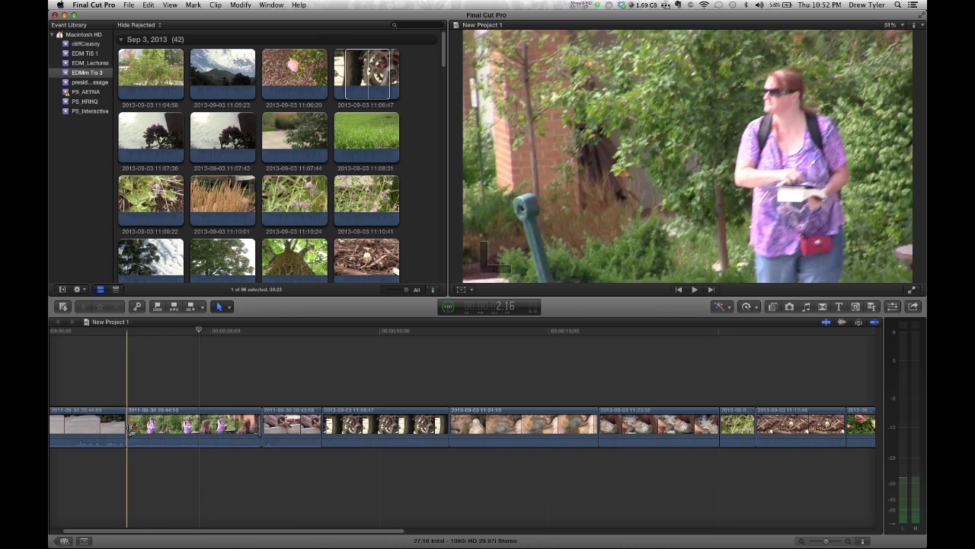
{"action": "left_click_drag", "start_coordinate": [128, 425], "coordinate": [200, 425]}
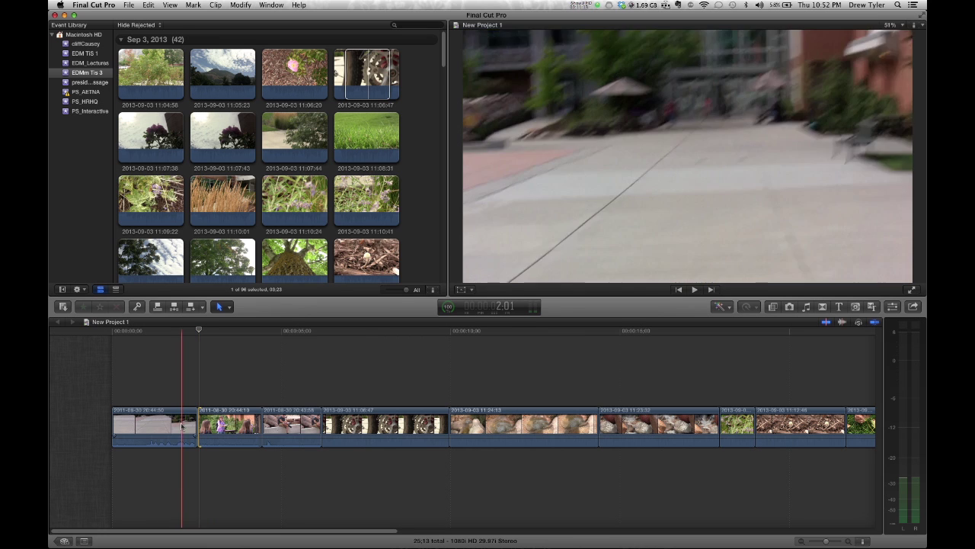
Delete the first timeline clip, and trim the start of the clip before the bicycle clip to the playhead at about 2:19
{"action": "left_click", "coordinate": [140, 426]}
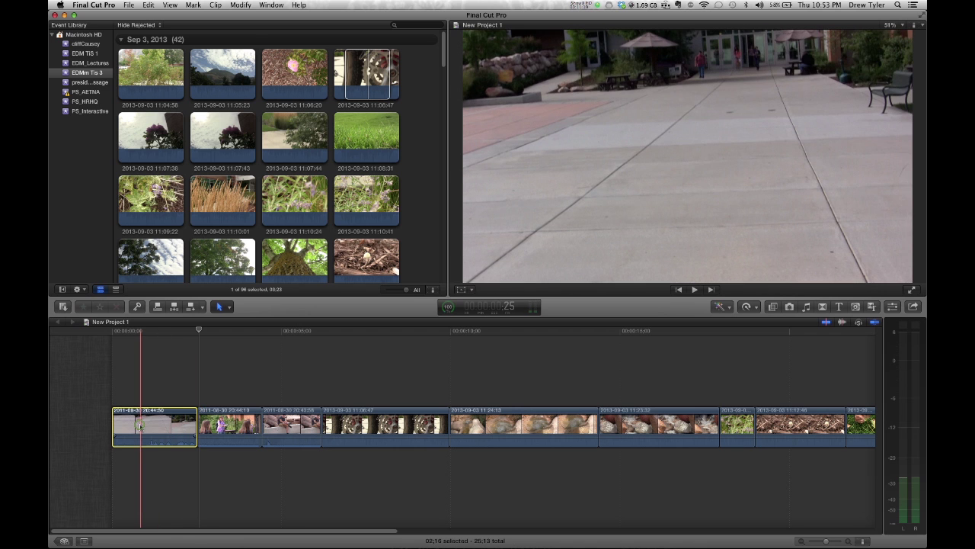
{"action": "key", "text": "Delete"}
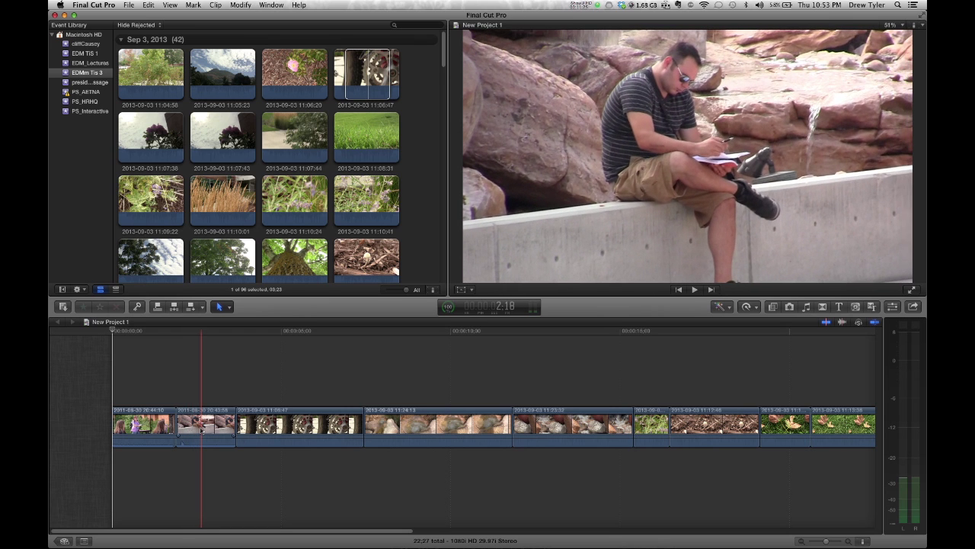
{"action": "left_click", "coordinate": [202, 428]}
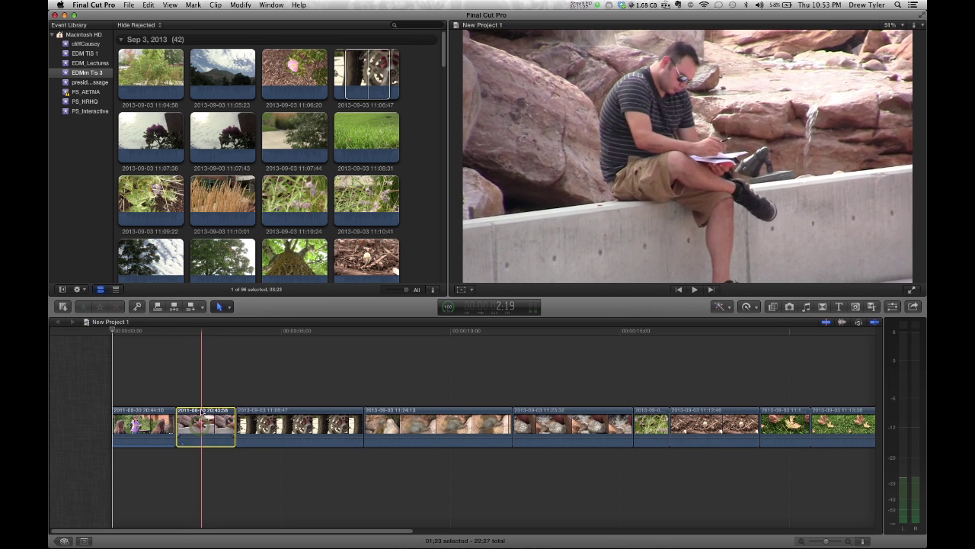
{"action": "left_click", "coordinate": [201, 401]}
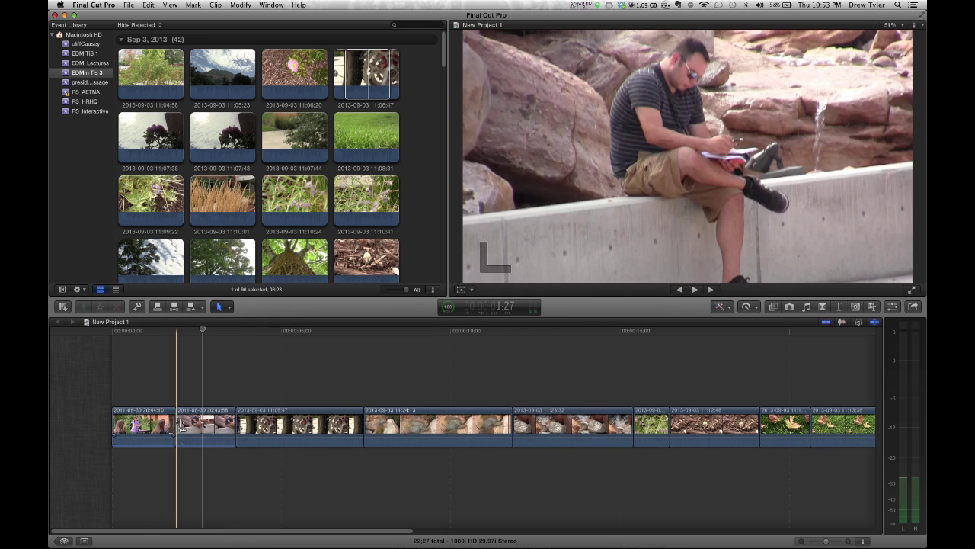
{"action": "left_click_drag", "start_coordinate": [179, 426], "coordinate": [204, 429]}
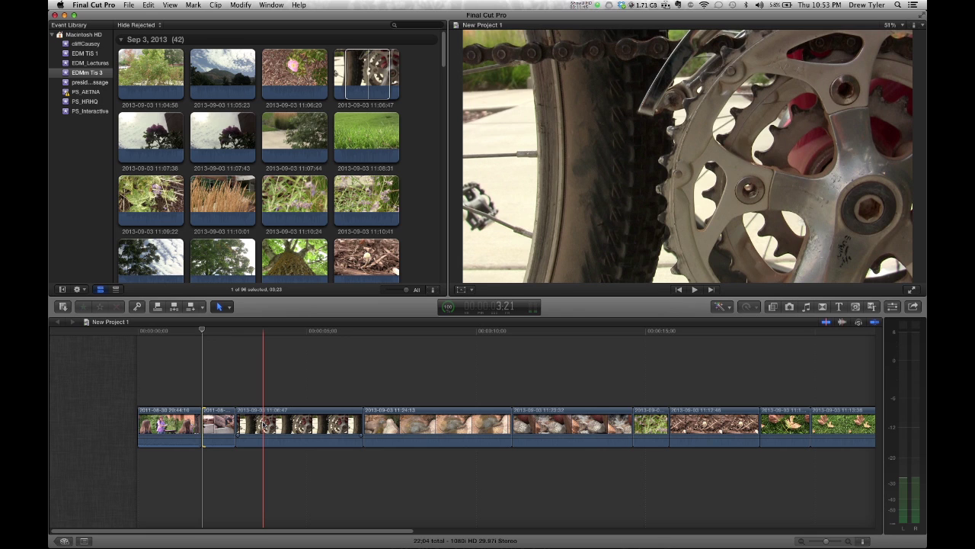
{"action": "left_click", "coordinate": [290, 425]}
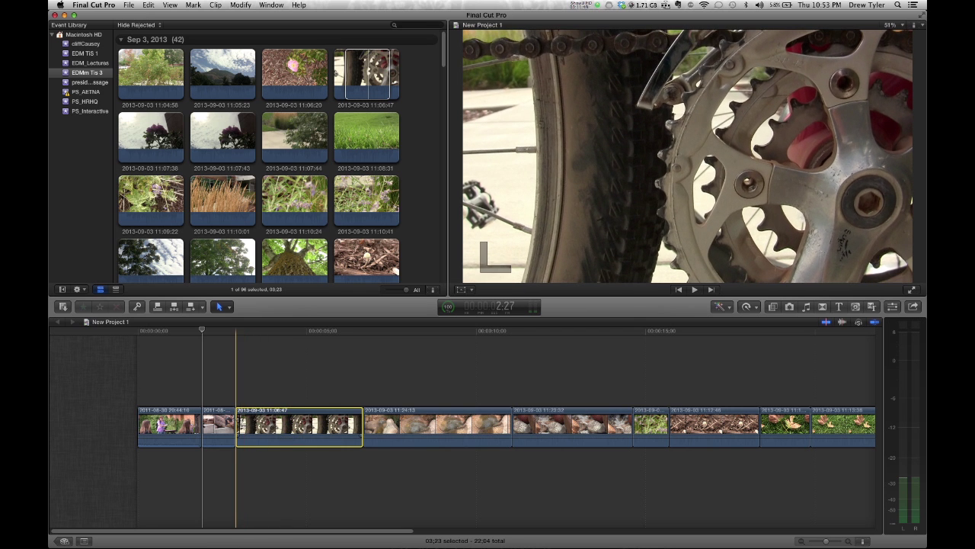
{"action": "left_click", "coordinate": [237, 423]}
{"action": "left_click_drag", "start_coordinate": [236, 423], "coordinate": [274, 424]}
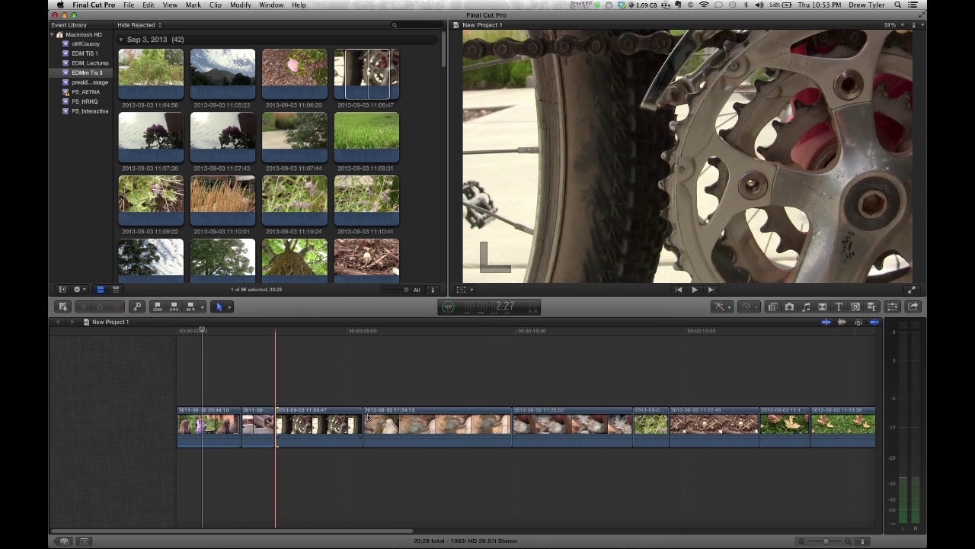
{"action": "left_click", "coordinate": [360, 424]}
{"action": "left_click_drag", "start_coordinate": [360, 423], "coordinate": [385, 424]}
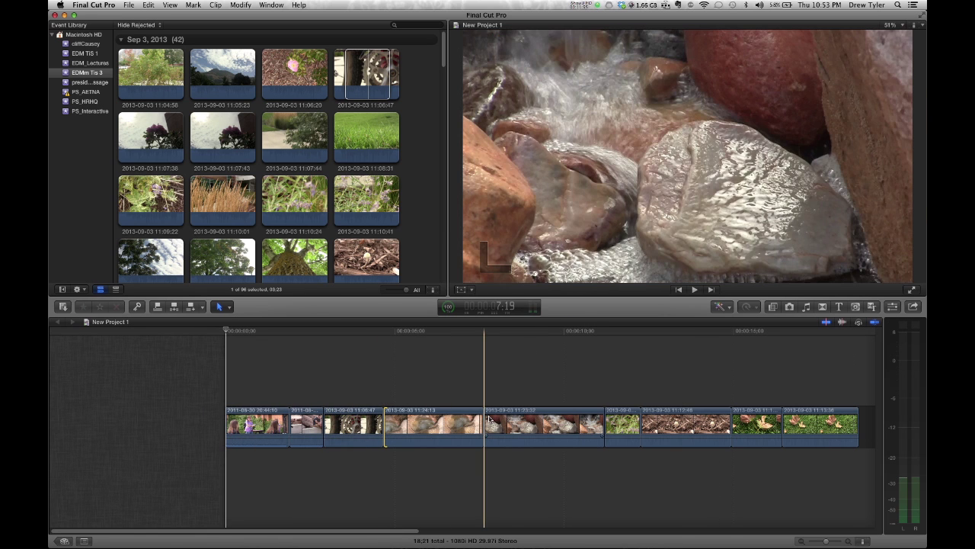
{"action": "left_click_drag", "start_coordinate": [487, 420], "coordinate": [510, 423]}
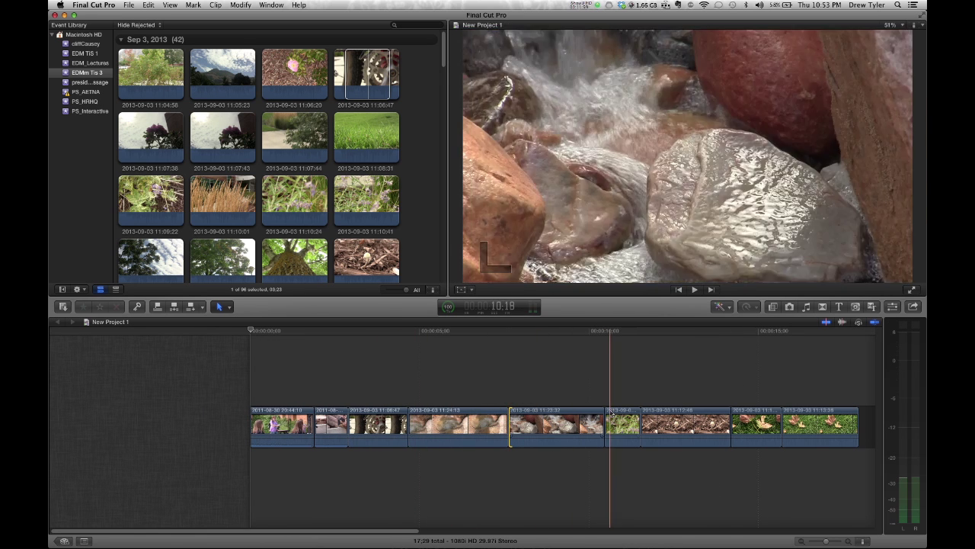
{"action": "left_click_drag", "start_coordinate": [608, 424], "coordinate": [661, 425]}
{"action": "left_click", "coordinate": [629, 433]}
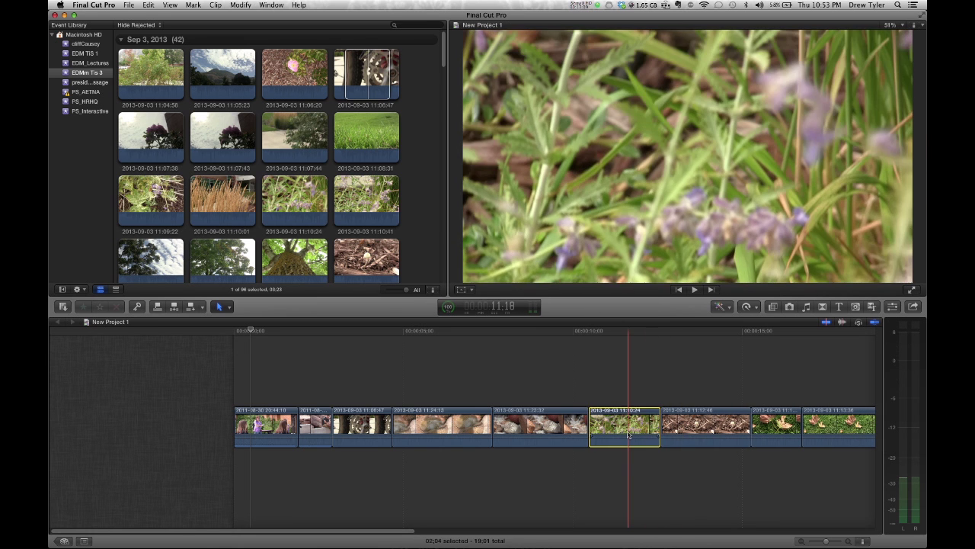
{"action": "key", "text": "Delete"}
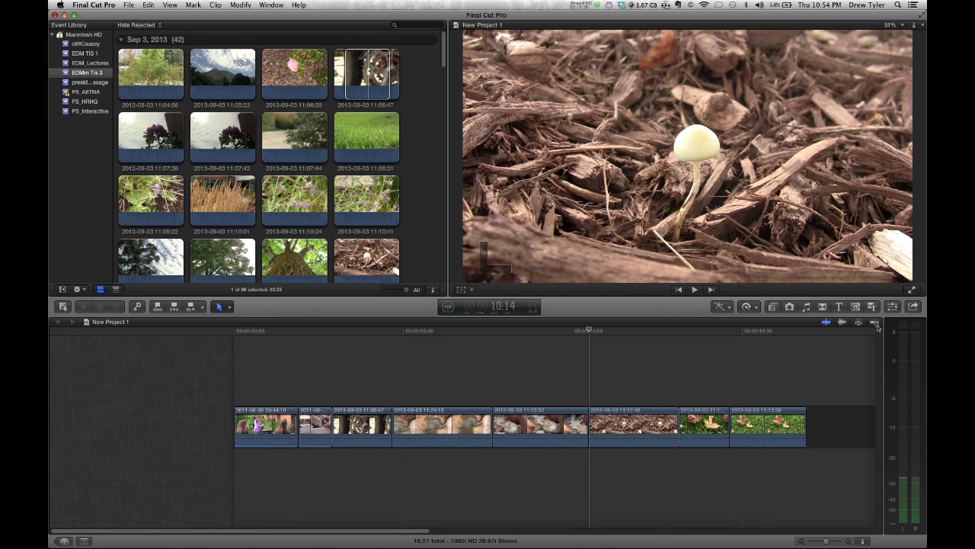
Attach the Basic Lower Third title above the timeline, starting at the beginning of the 11:06:47 bicycle clip
{"action": "left_click", "coordinate": [839, 307]}
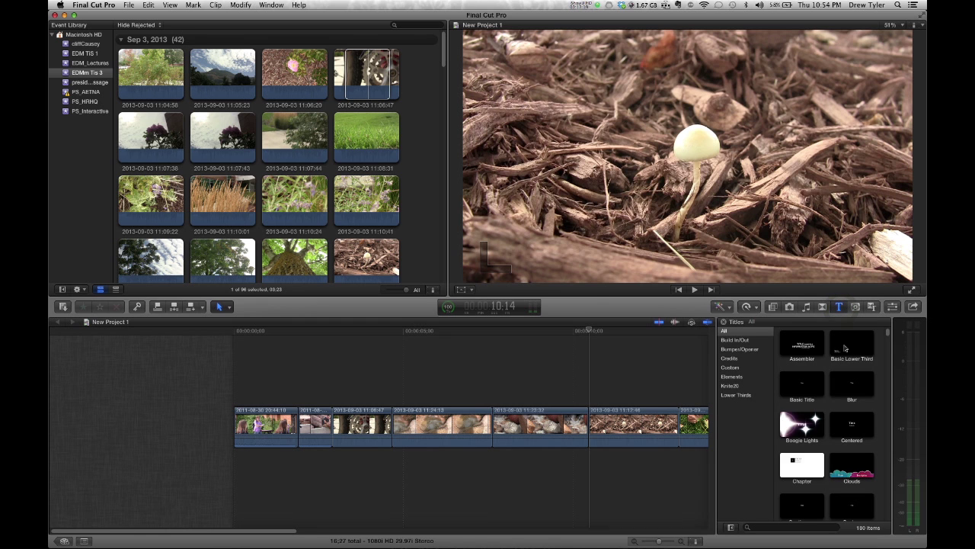
{"action": "left_click_drag", "start_coordinate": [848, 349], "coordinate": [348, 397]}
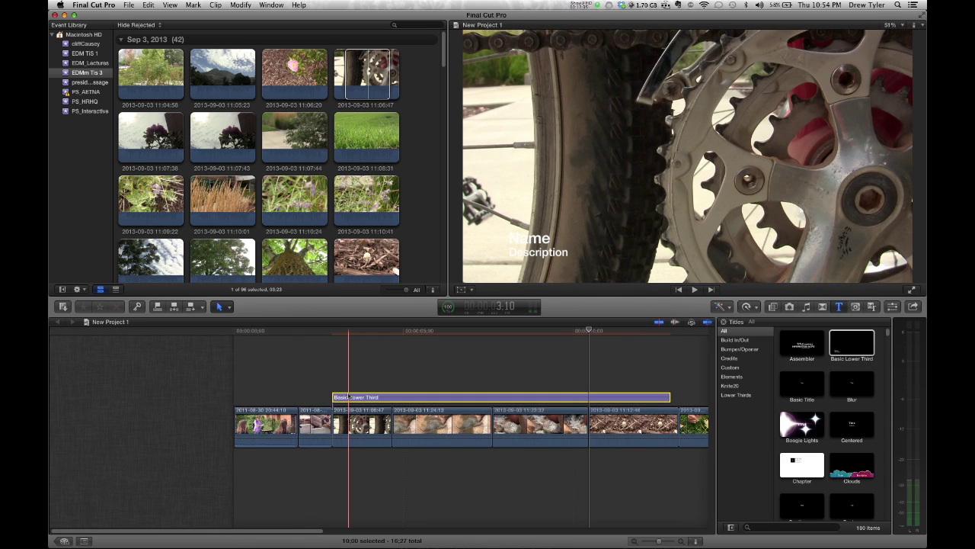
Turn snapping off, slide the Basic Lower Third title toward the timeline's end and back to just before the 11:24:13 clip
{"action": "key", "text": "n"}
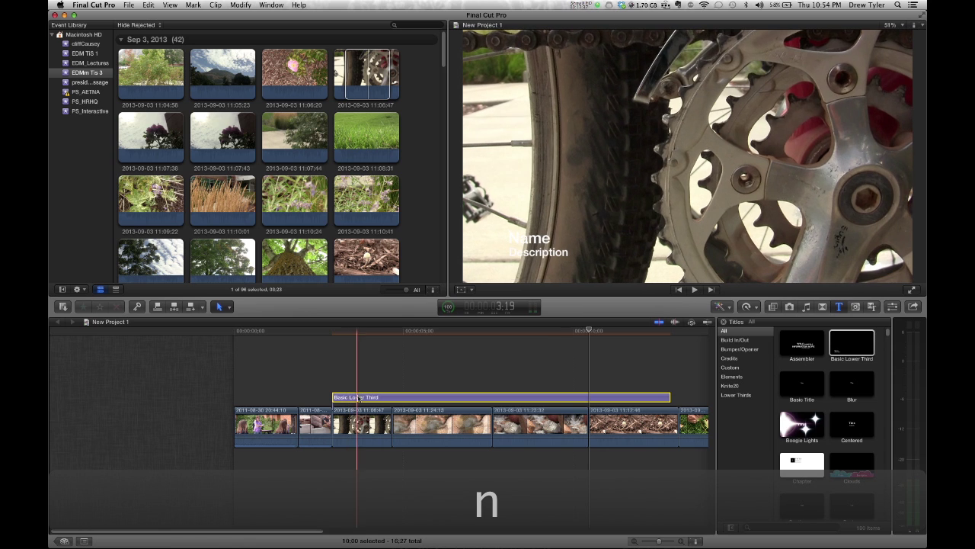
{"action": "left_click_drag", "start_coordinate": [360, 396], "coordinate": [524, 395]}
{"action": "key", "text": "super+minus"}
{"action": "key", "text": "super+minus"}
{"action": "key", "text": "super+minus"}
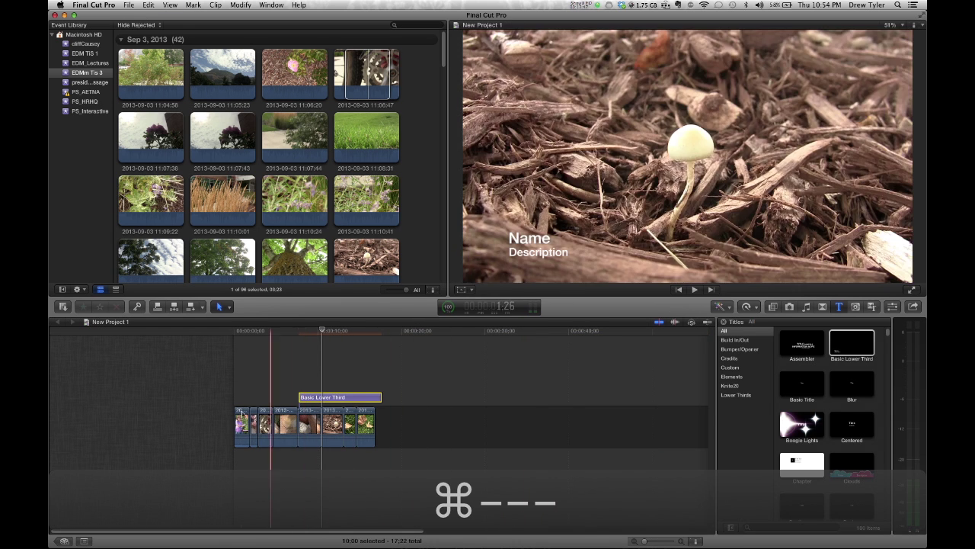
{"action": "left_click_drag", "start_coordinate": [316, 397], "coordinate": [291, 397]}
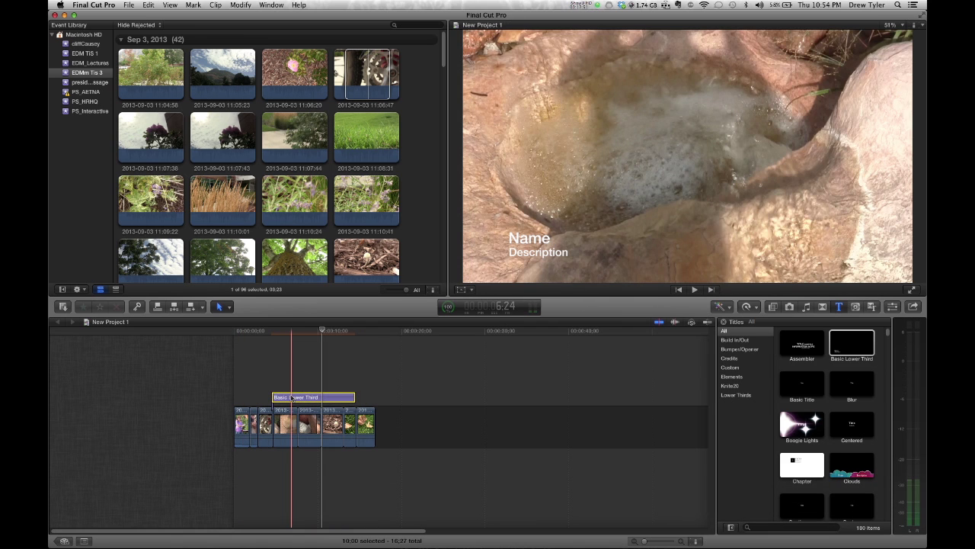
Align the Basic Lower Third title's start with the beginning of the 11:24:13 clip and turn snapping back on
{"action": "key", "text": "super+equal"}
{"action": "key", "text": "super+equal"}
{"action": "key", "text": "super+equal"}
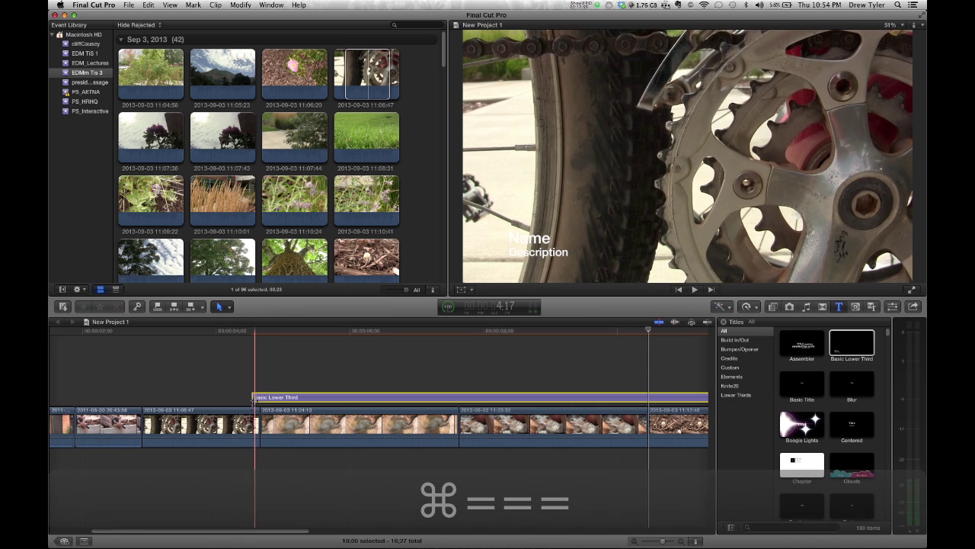
{"action": "left_click_drag", "start_coordinate": [258, 400], "coordinate": [270, 398]}
{"action": "key", "text": "n"}
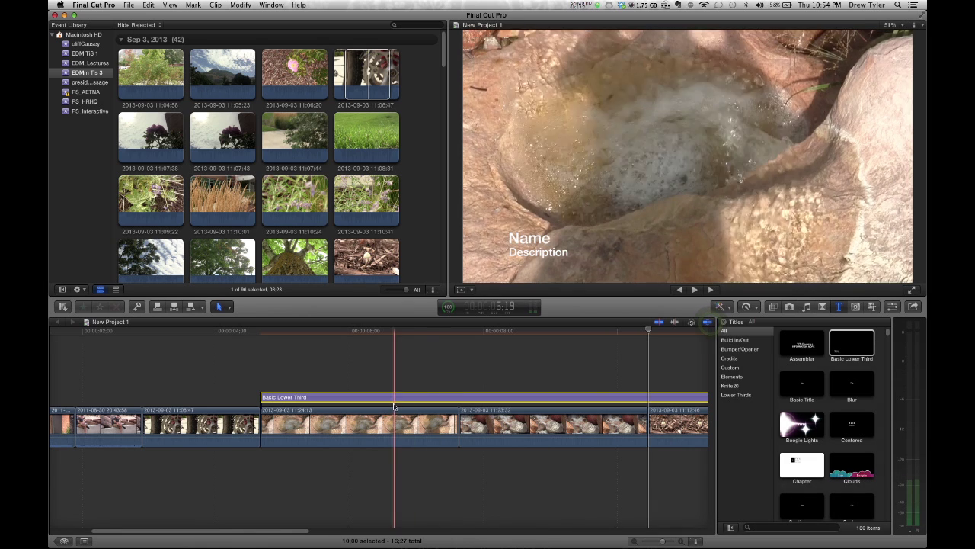
{"action": "left_click_drag", "start_coordinate": [392, 397], "coordinate": [392, 398]}
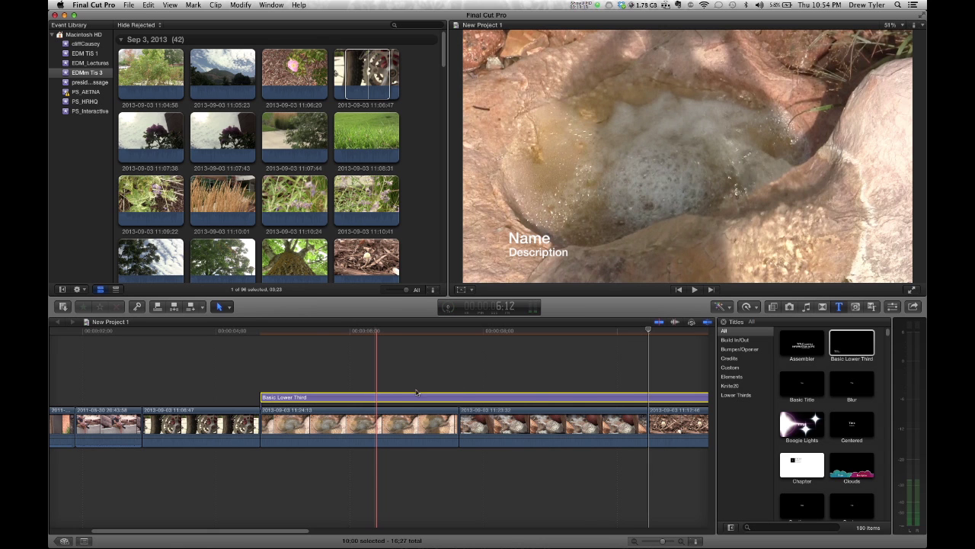
Delete the Basic Lower Third title from the timeline
{"action": "left_click", "coordinate": [633, 381]}
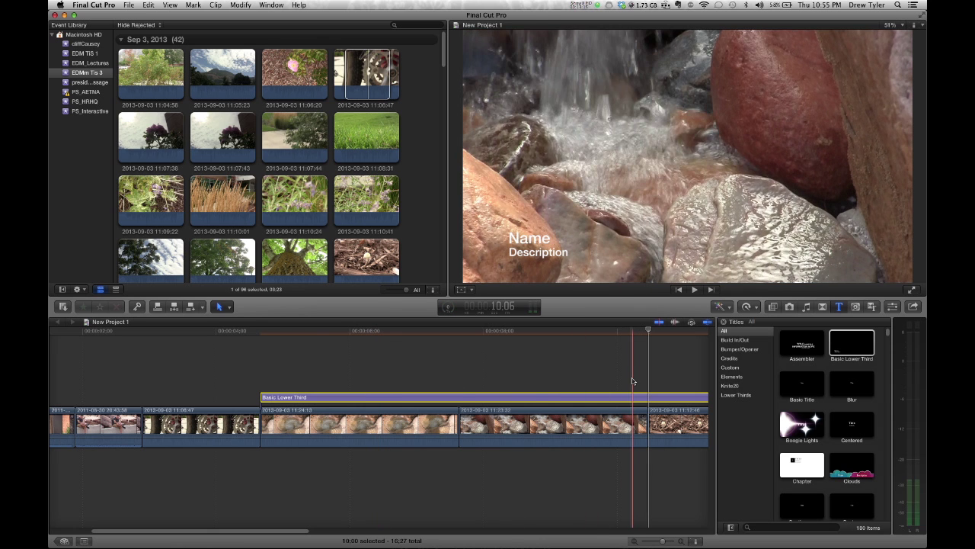
{"action": "left_click", "coordinate": [499, 384]}
{"action": "left_click", "coordinate": [496, 397]}
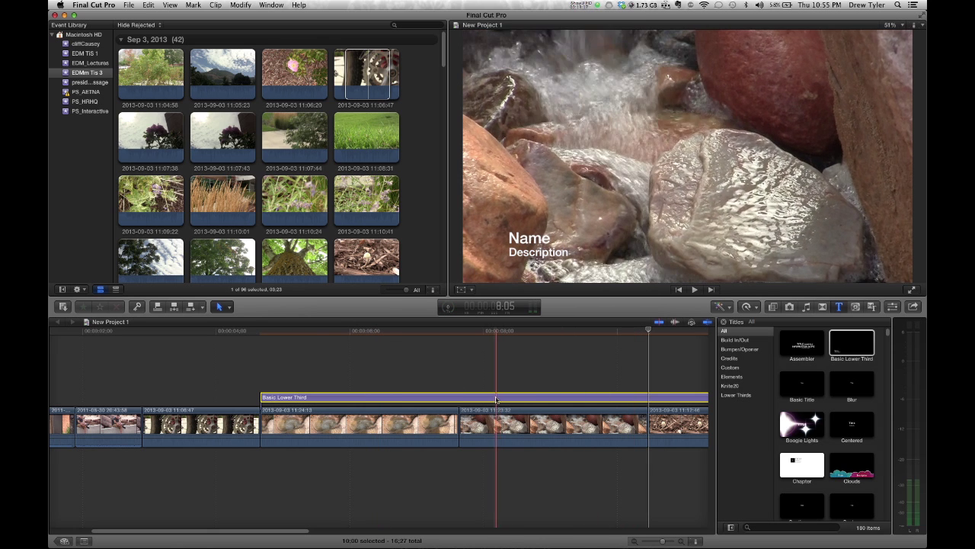
{"action": "key", "text": "Delete"}
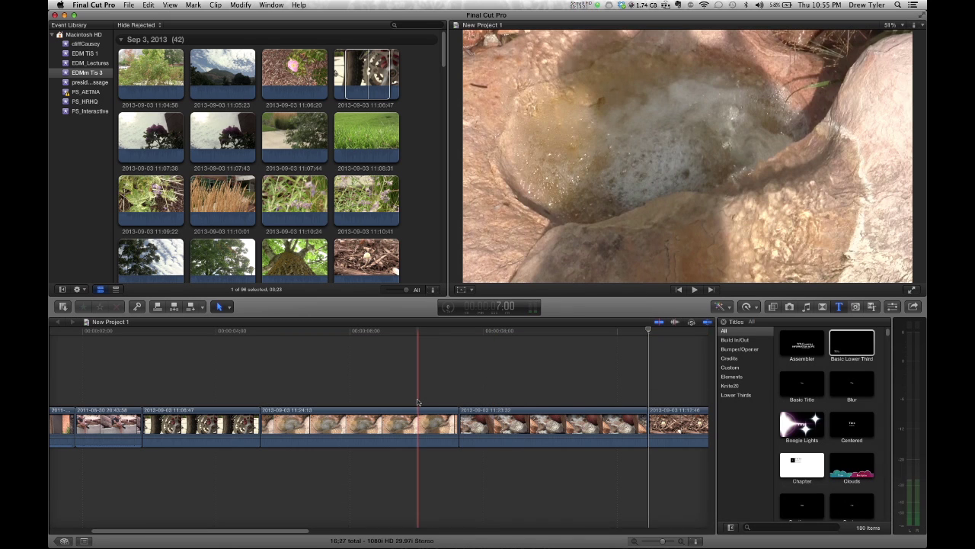
{"action": "key", "text": "shift+z"}
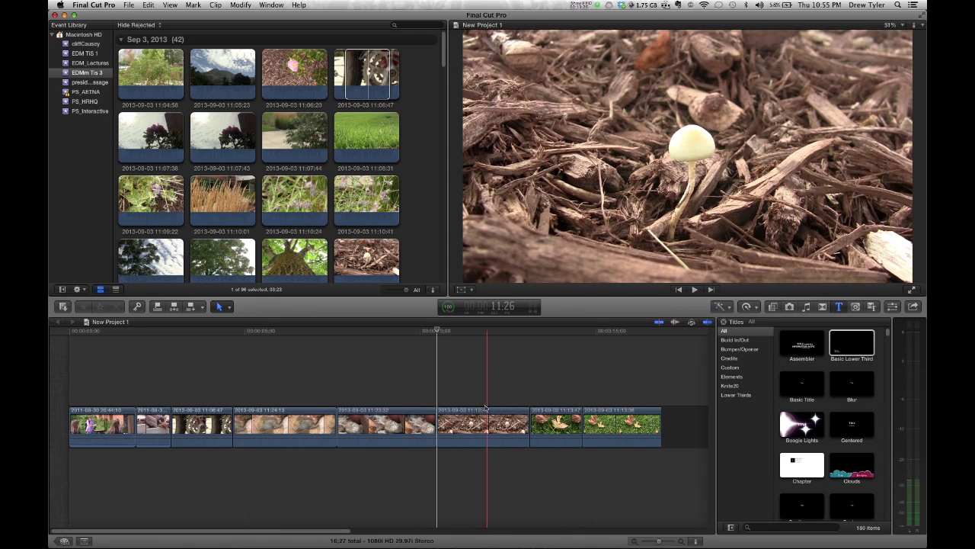
{"action": "left_click", "coordinate": [481, 432]}
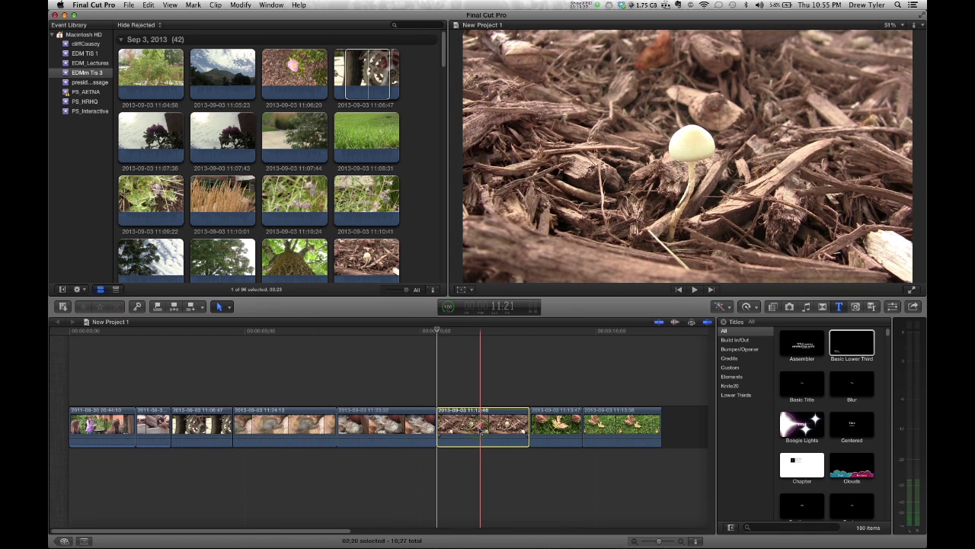
{"action": "left_click", "coordinate": [474, 384]}
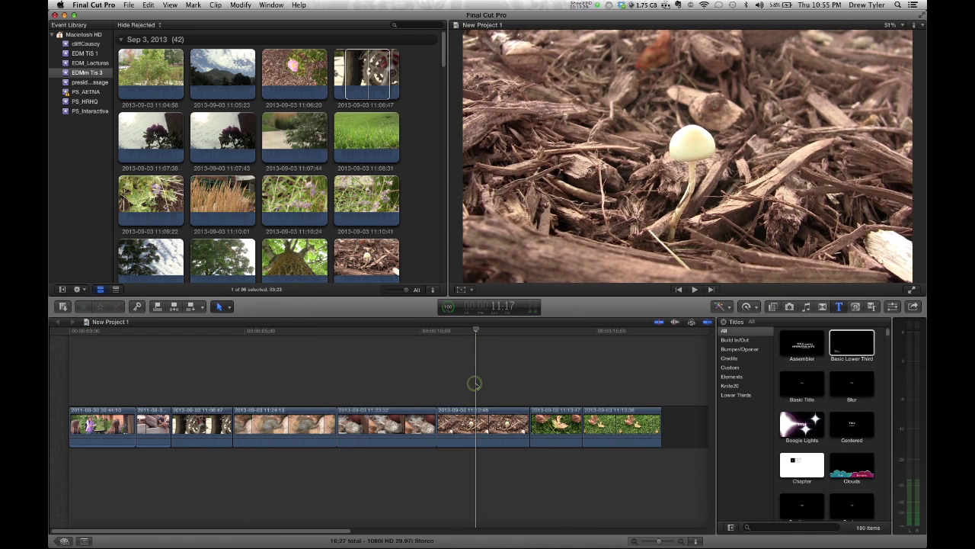
{"action": "left_click", "coordinate": [471, 424]}
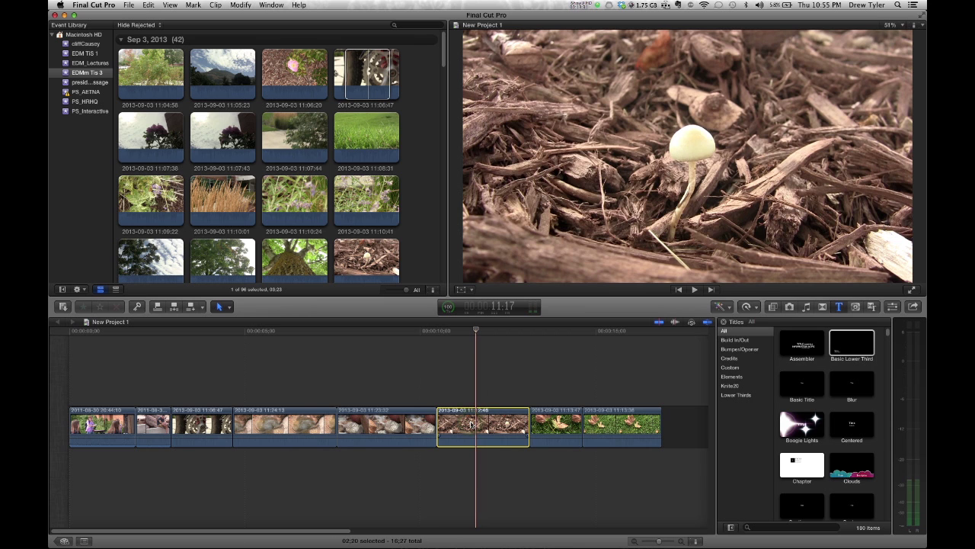
{"action": "left_click", "coordinate": [892, 306]}
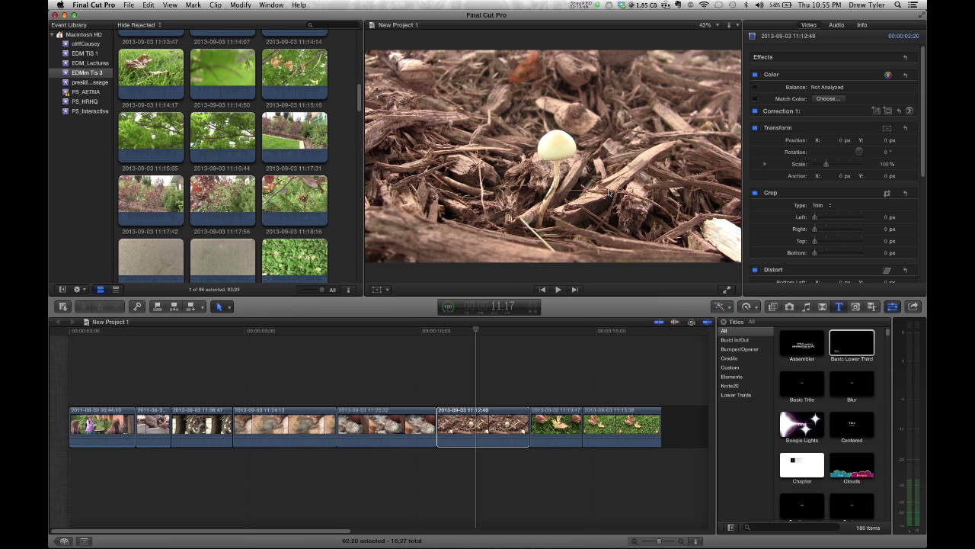
{"action": "left_click", "coordinate": [224, 129]}
{"action": "scroll", "coordinate": [223, 126], "scroll_direction": "down", "scroll_amount": 10}
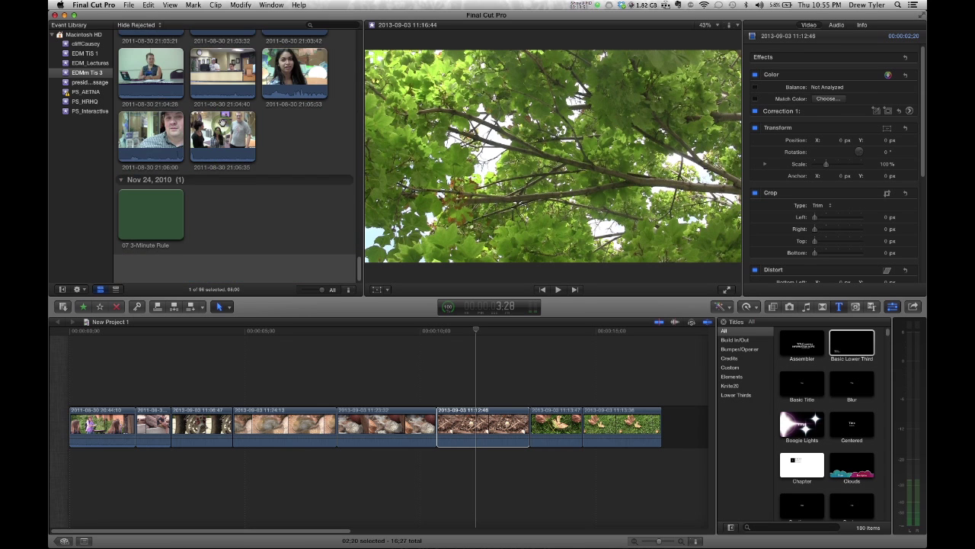
{"action": "scroll", "coordinate": [222, 122], "scroll_direction": "up", "scroll_amount": 15}
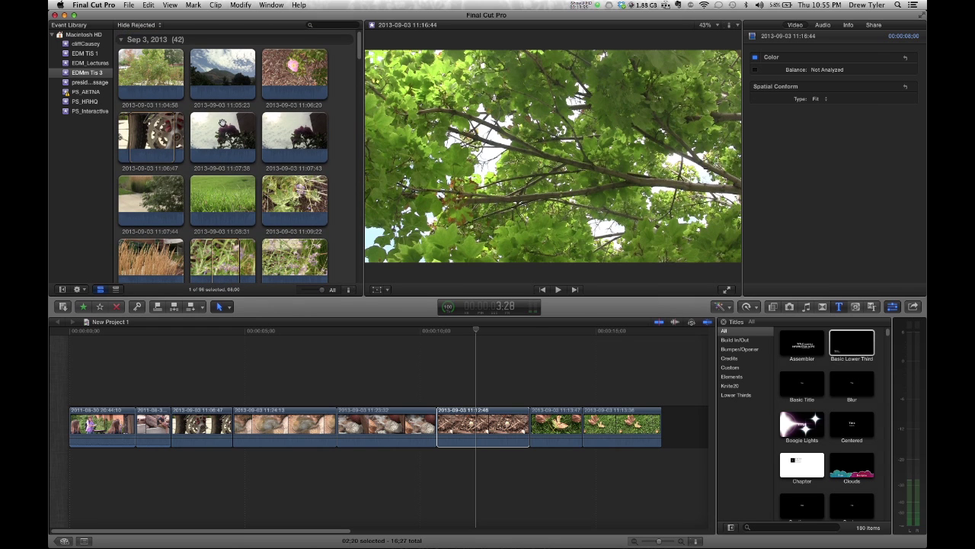
Trim the mushroom clip by about 646 px left, 535 px right, 469 px top and 275 px bottom, and reset its crop settings
{"action": "left_click", "coordinate": [474, 395]}
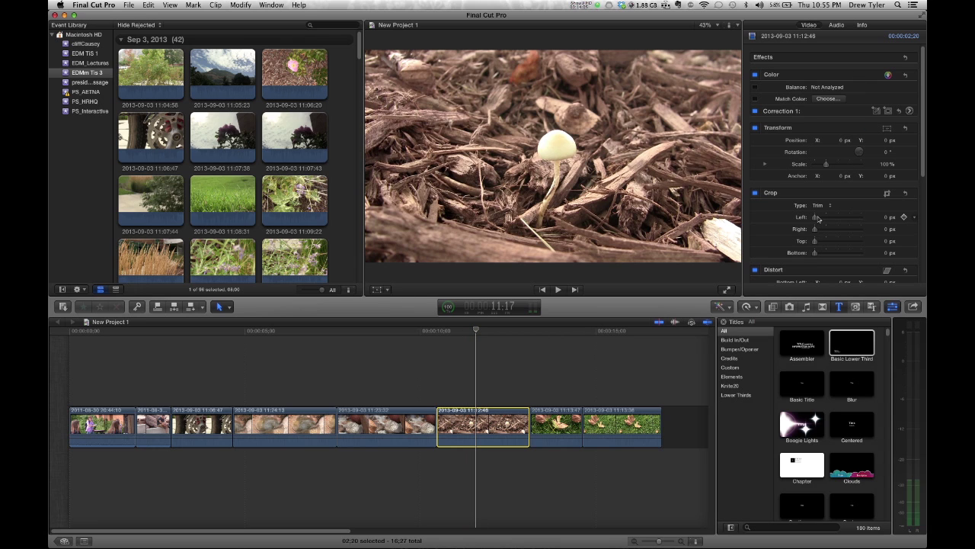
{"action": "left_click_drag", "start_coordinate": [817, 219], "coordinate": [830, 242]}
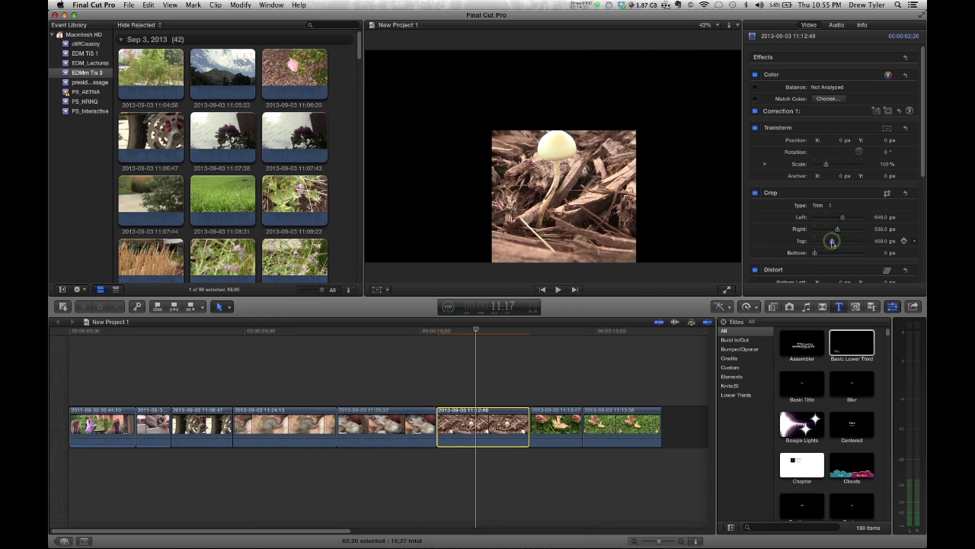
{"action": "left_click", "coordinate": [827, 254]}
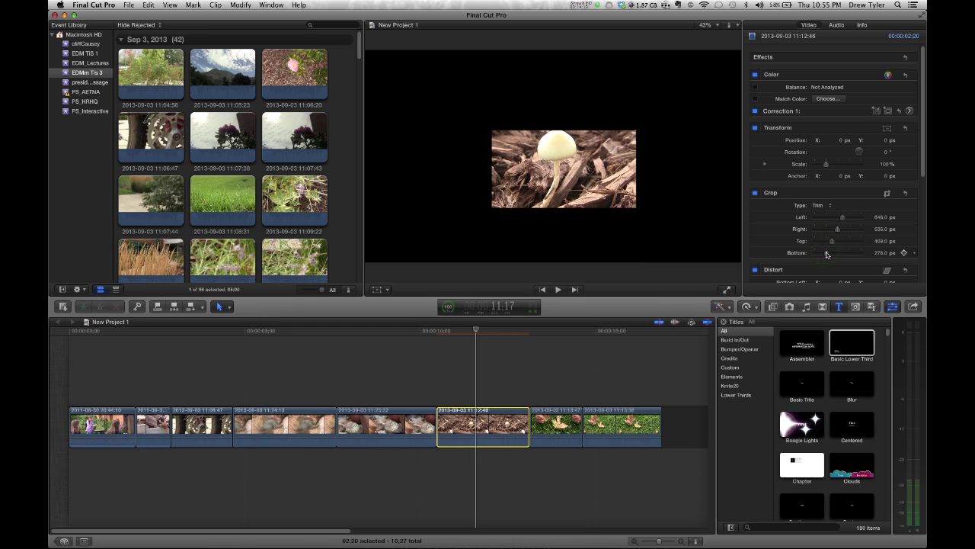
{"action": "left_click", "coordinate": [905, 195]}
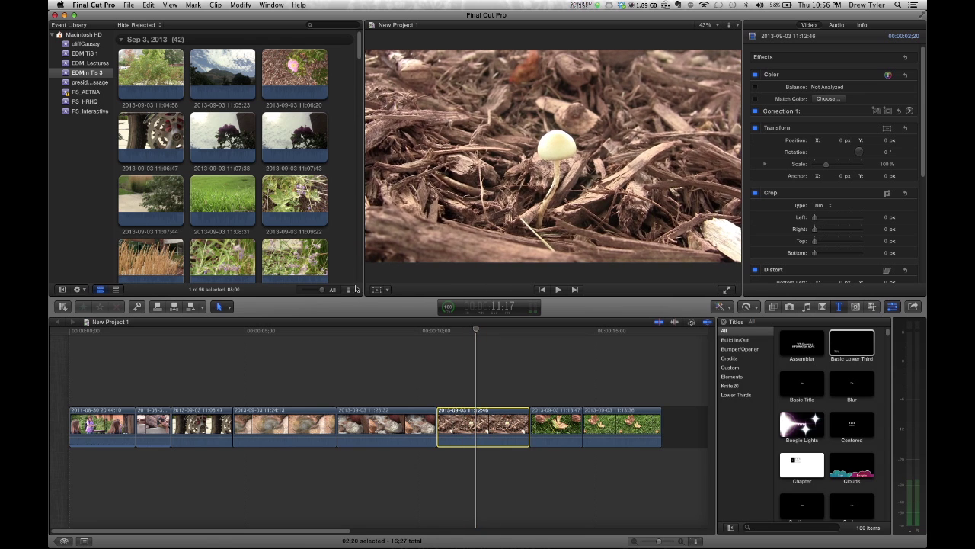
Trim the mushroom clip's left edge by about 369 px and bottom edge by about 270 px with the onscreen Crop tool, and reset the crop
{"action": "left_click", "coordinate": [385, 289]}
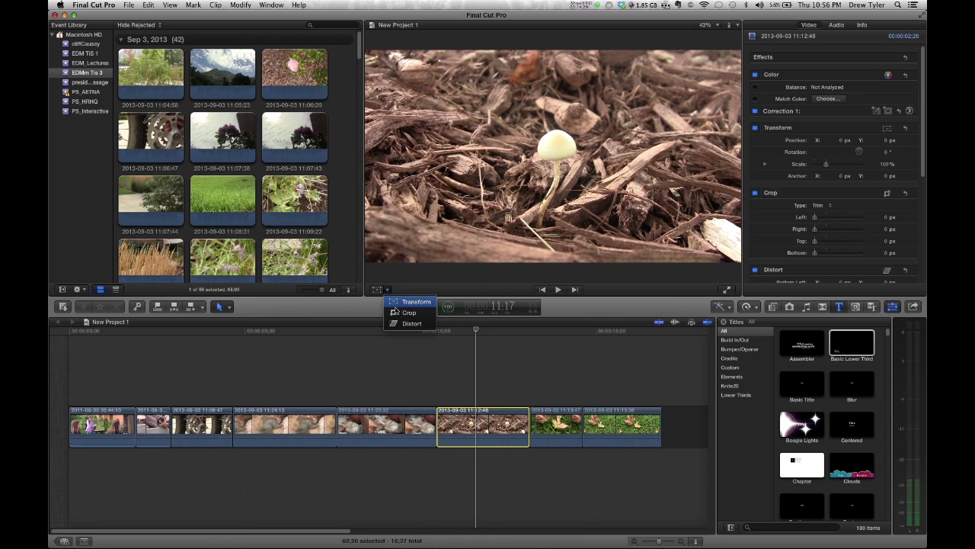
{"action": "left_click", "coordinate": [397, 312]}
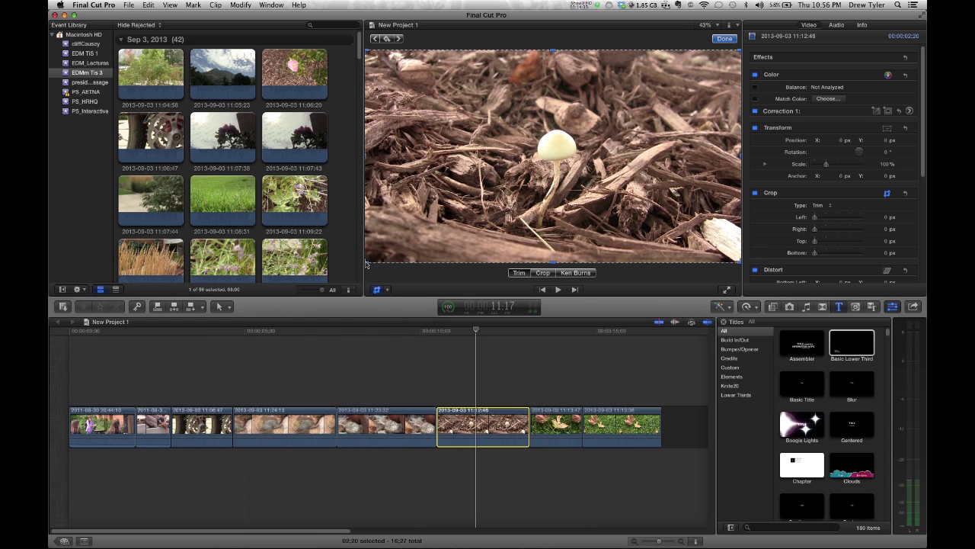
{"action": "left_click_drag", "start_coordinate": [366, 263], "coordinate": [438, 216]}
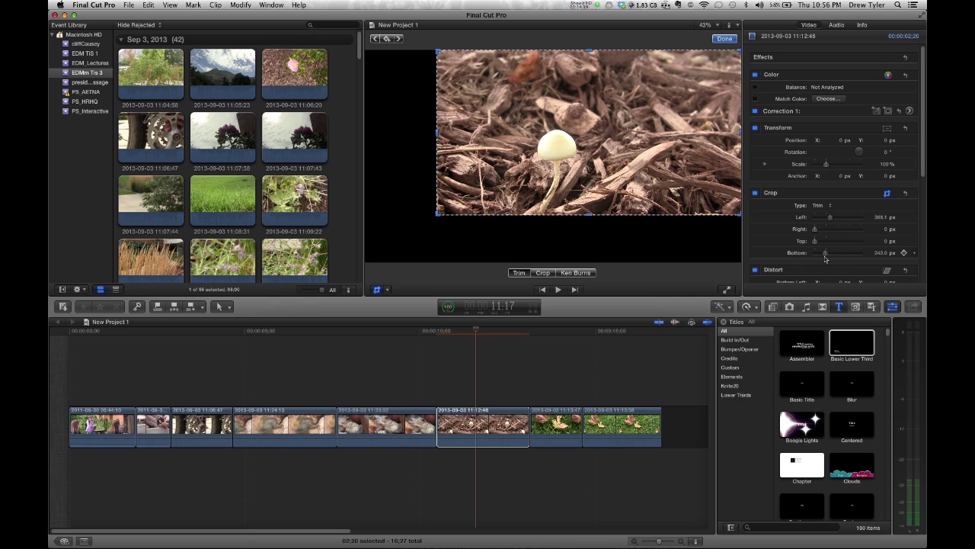
{"action": "left_click_drag", "start_coordinate": [591, 216], "coordinate": [528, 218]}
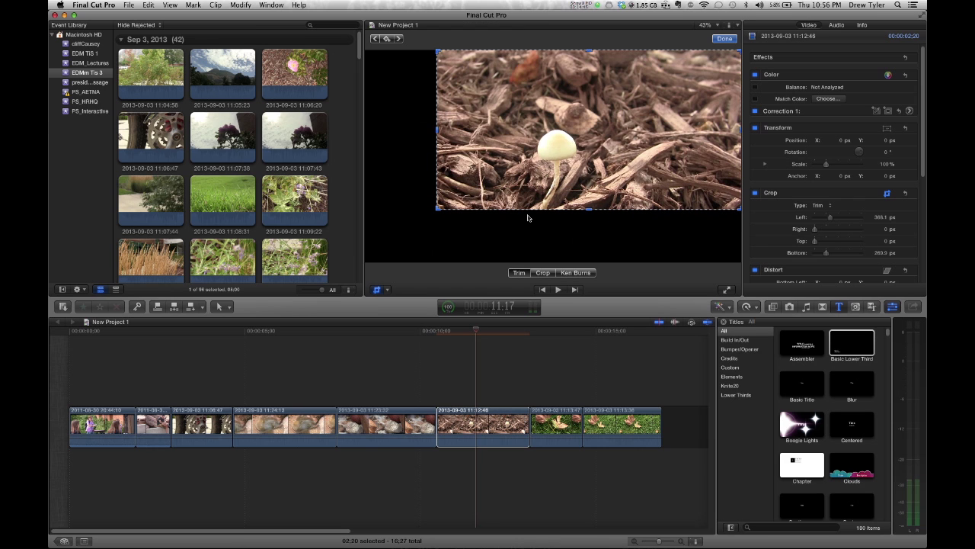
{"action": "left_click", "coordinate": [904, 193]}
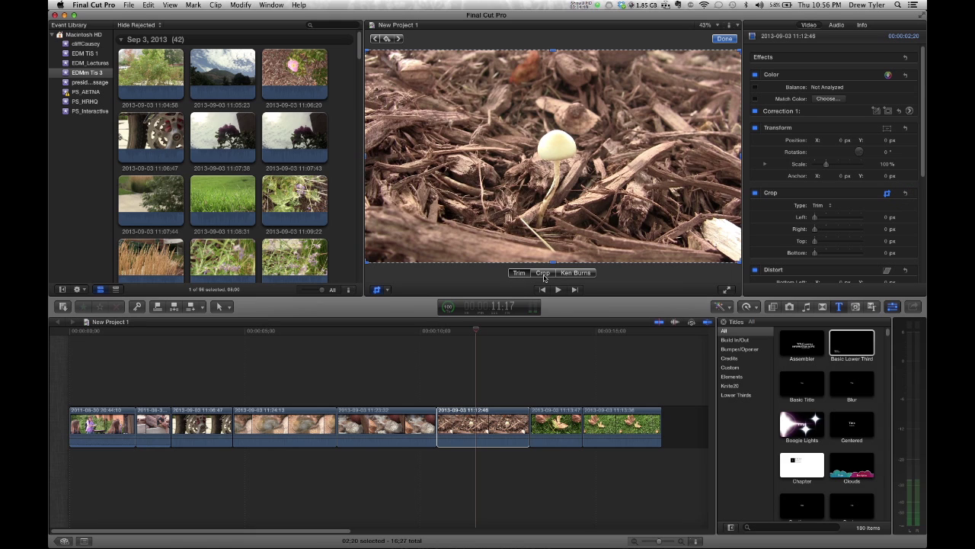
Crop the frame around the mushroom by about 476 px left, 475 px right, 266 px top and 271 px bottom, apply it, and reset the crop
{"action": "left_click", "coordinate": [543, 274]}
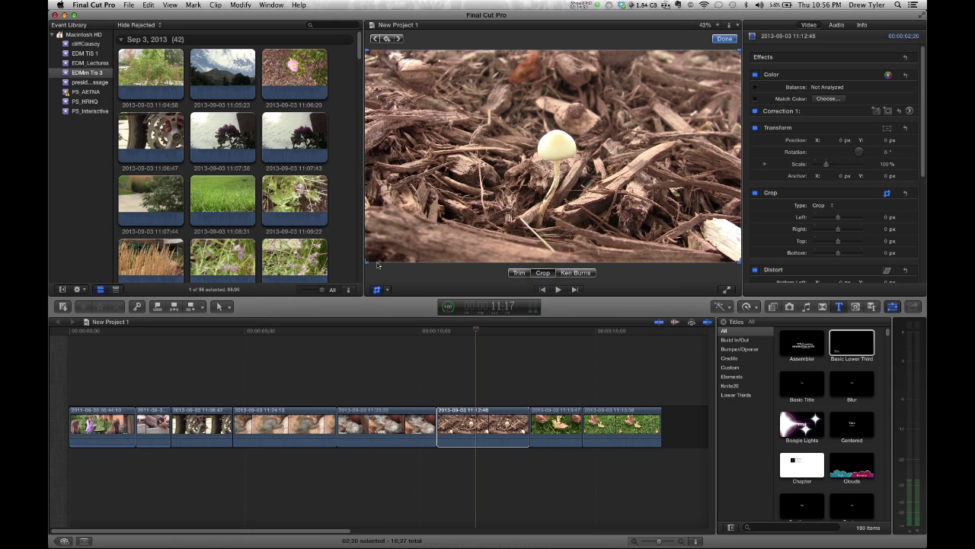
{"action": "left_click_drag", "start_coordinate": [368, 263], "coordinate": [495, 215]}
{"action": "left_click_drag", "start_coordinate": [621, 137], "coordinate": [562, 169]}
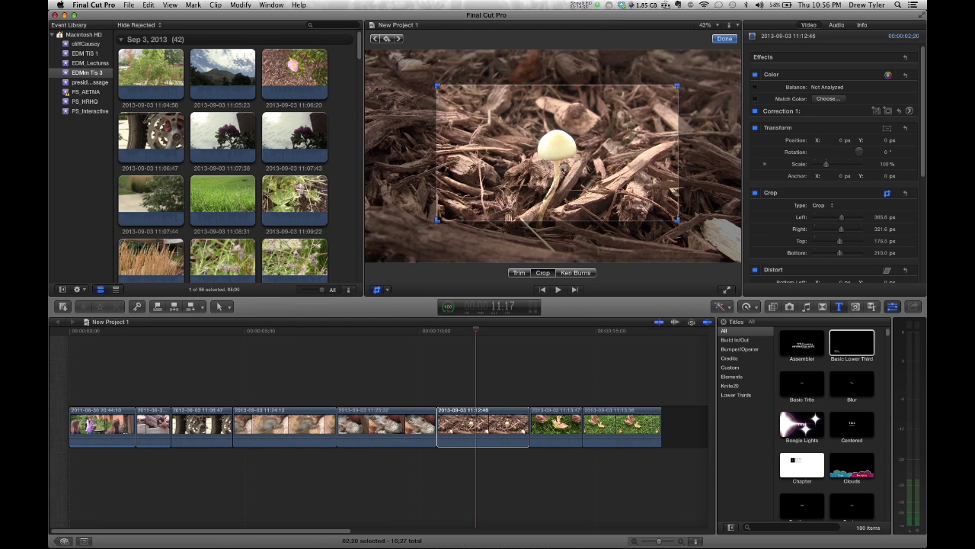
{"action": "left_click_drag", "start_coordinate": [677, 85], "coordinate": [625, 115]}
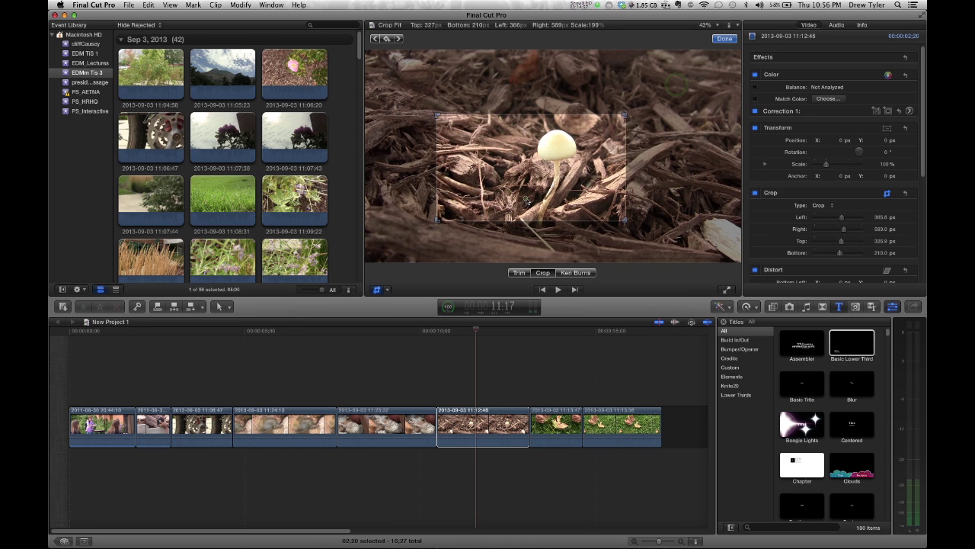
{"action": "left_click_drag", "start_coordinate": [527, 200], "coordinate": [549, 188]}
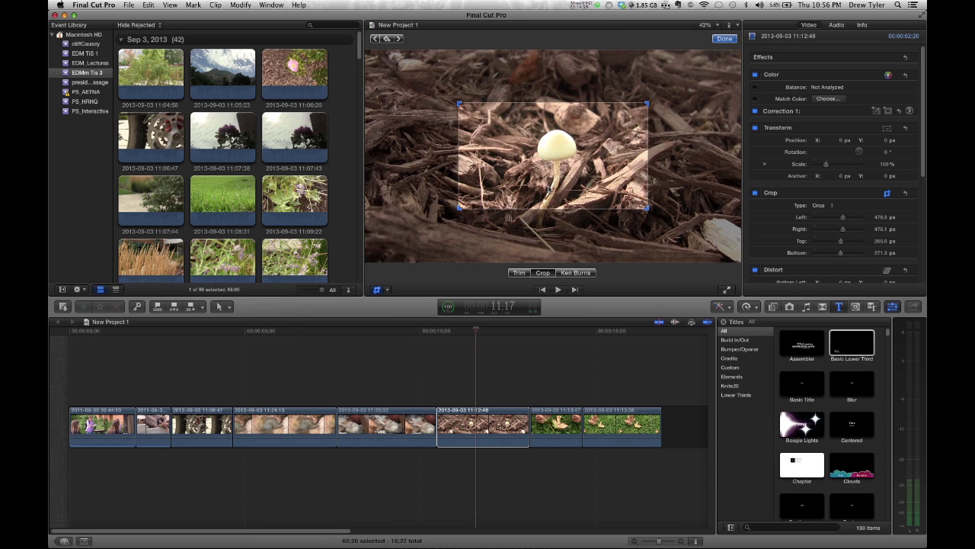
{"action": "left_click", "coordinate": [723, 38]}
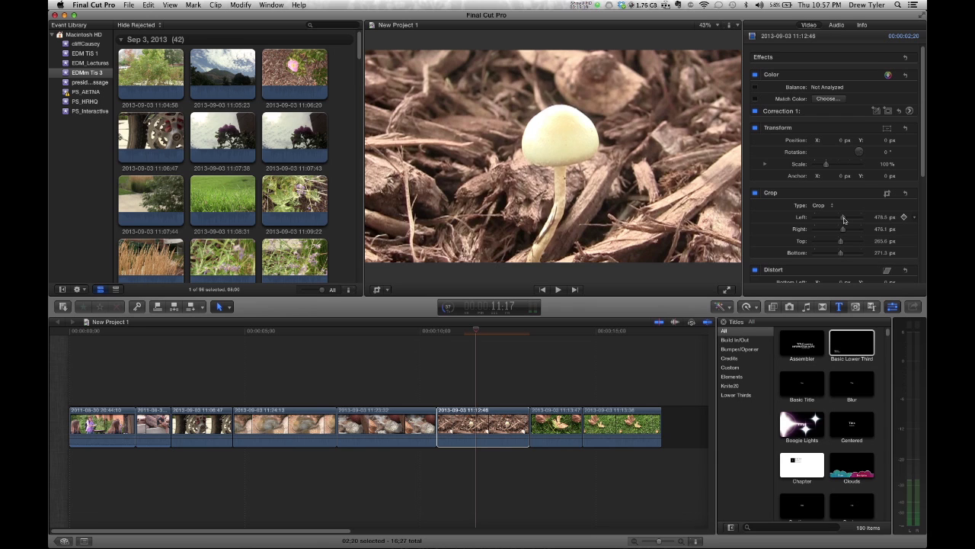
{"action": "left_click", "coordinate": [905, 193]}
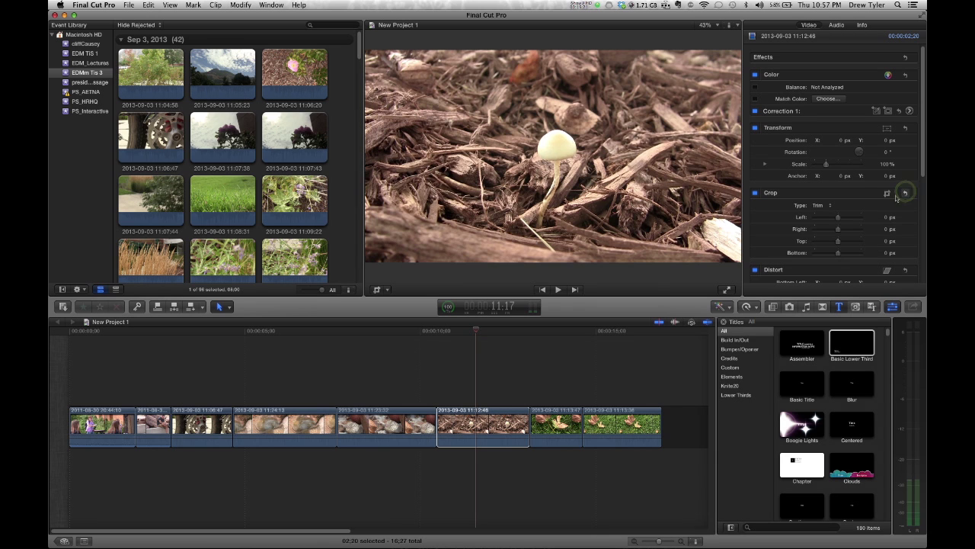
Apply a Ken Burns crop with a nearly full start frame and a tight end frame around the mushroom, and preview the motion
{"action": "left_click", "coordinate": [819, 206]}
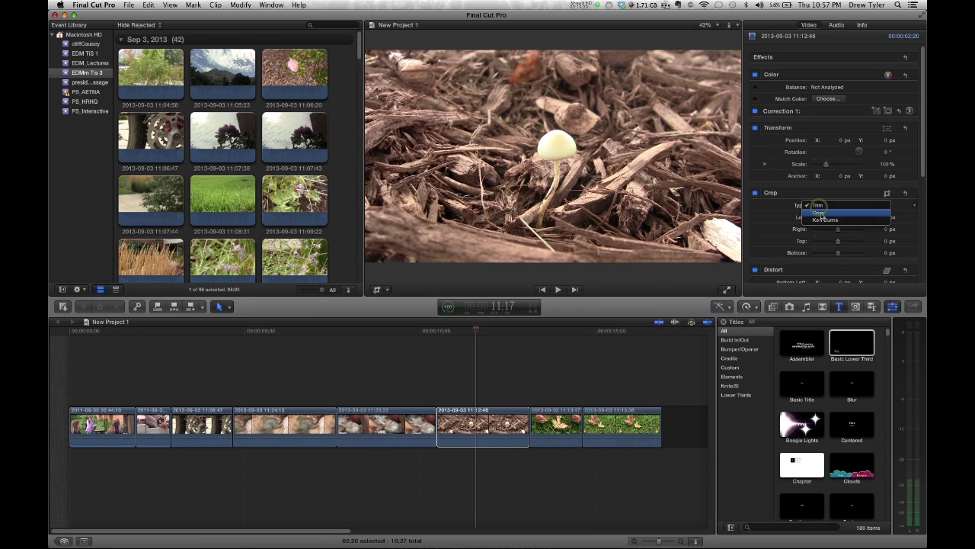
{"action": "left_click", "coordinate": [776, 204]}
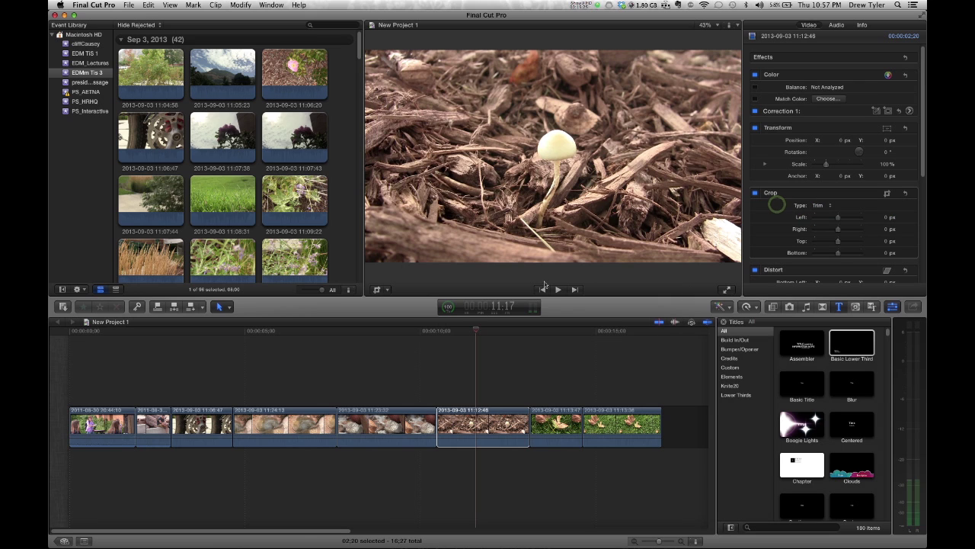
{"action": "left_click", "coordinate": [379, 290]}
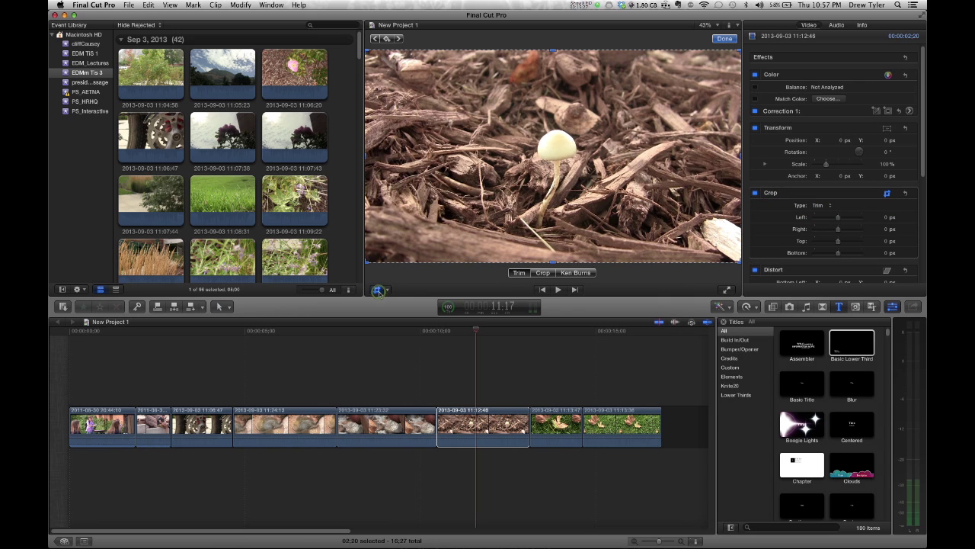
{"action": "left_click", "coordinate": [577, 274]}
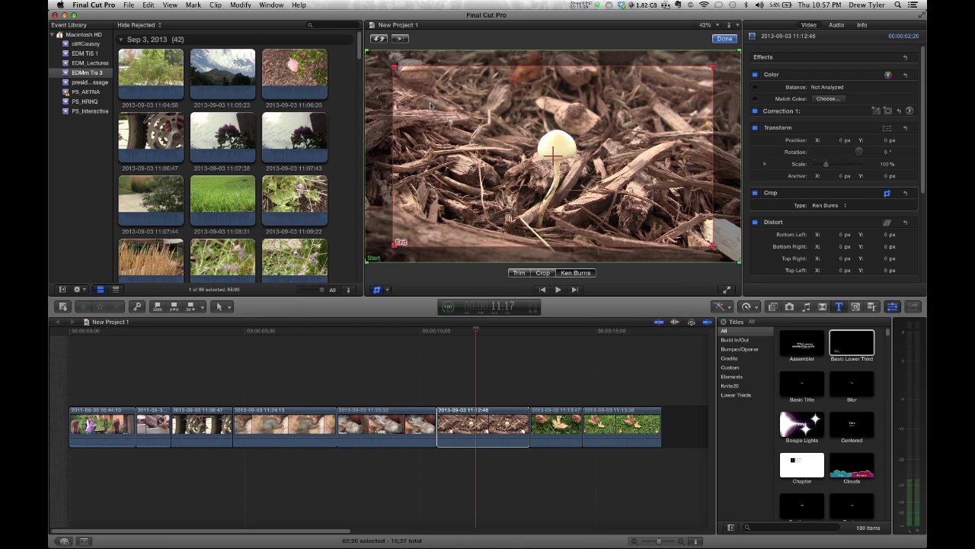
{"action": "left_click_drag", "start_coordinate": [395, 69], "coordinate": [536, 151]}
{"action": "left_click_drag", "start_coordinate": [614, 207], "coordinate": [558, 169]}
{"action": "mouse_move", "coordinate": [372, 263]}
{"action": "left_mouse_down"}
{"action": "mouse_move", "coordinate": [391, 261]}
{"action": "mouse_move", "coordinate": [380, 256]}
{"action": "left_mouse_up"}
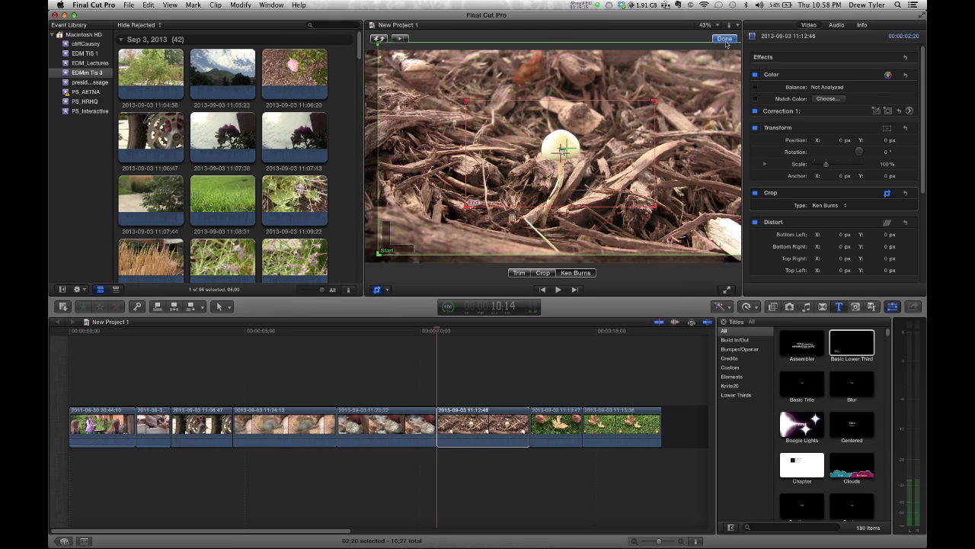
{"action": "left_click", "coordinate": [400, 39]}
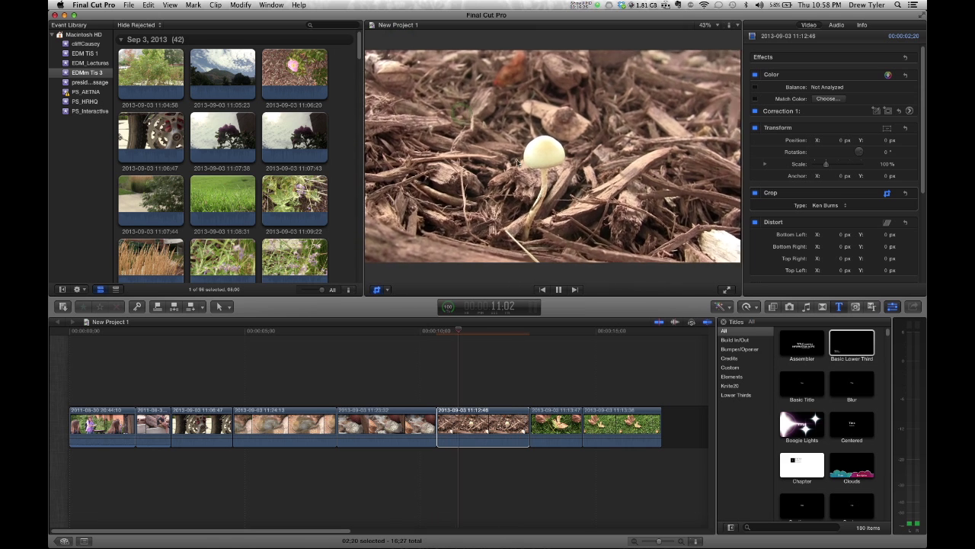
{"action": "key", "text": "space"}
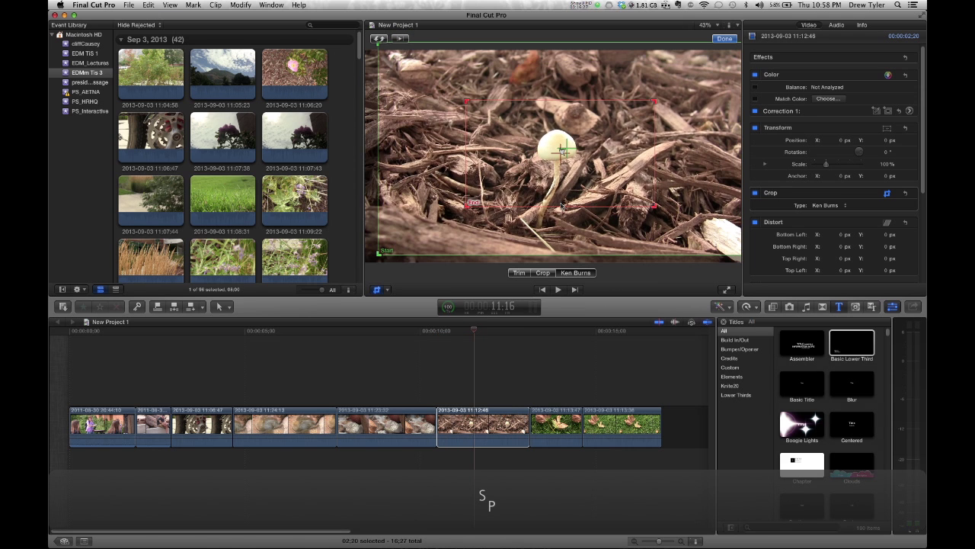
Reframe the Ken Burns move from a start frame at about 174% in the image's upper left to an end frame lower right, preview it and finish
{"action": "left_click_drag", "start_coordinate": [562, 204], "coordinate": [537, 200]}
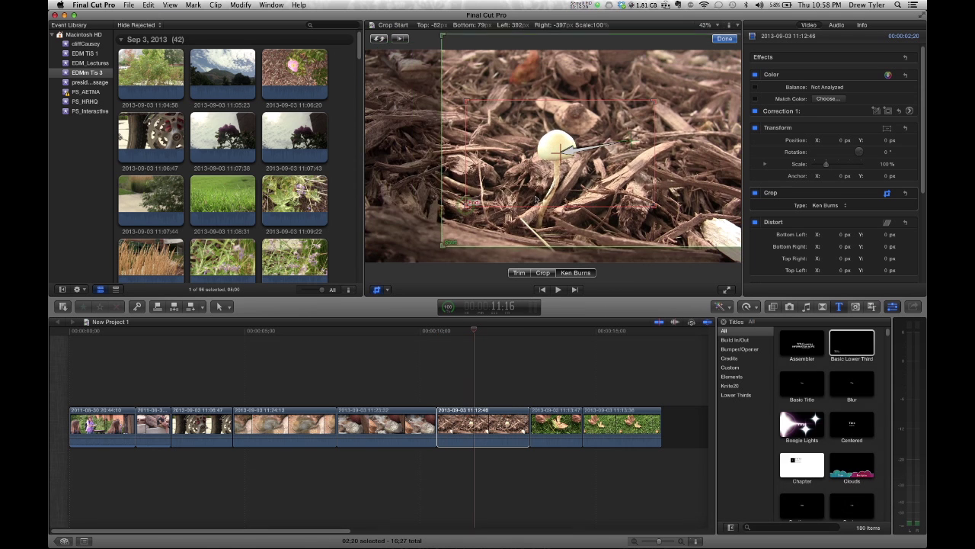
{"action": "left_click_drag", "start_coordinate": [442, 244], "coordinate": [640, 89]}
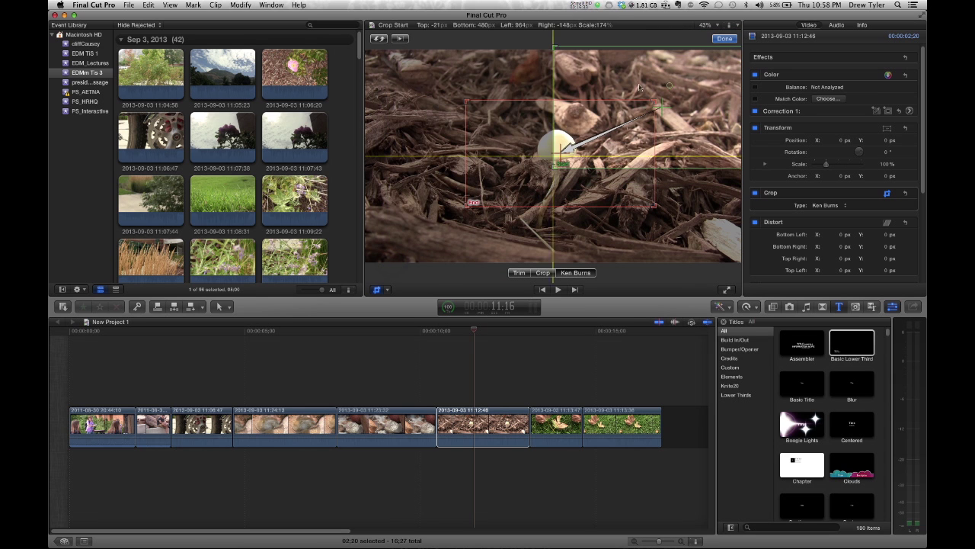
{"action": "key", "text": "space"}
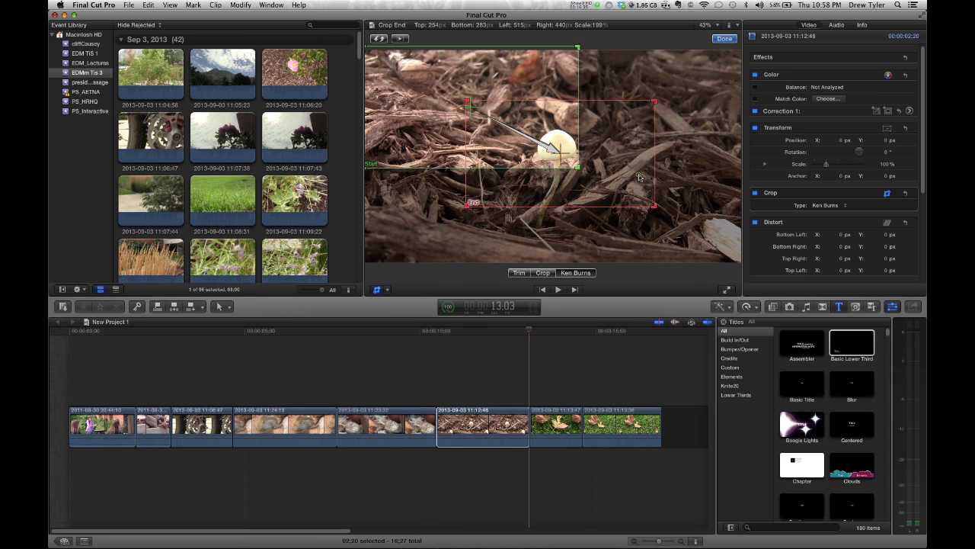
{"action": "left_click_drag", "start_coordinate": [639, 177], "coordinate": [724, 234]}
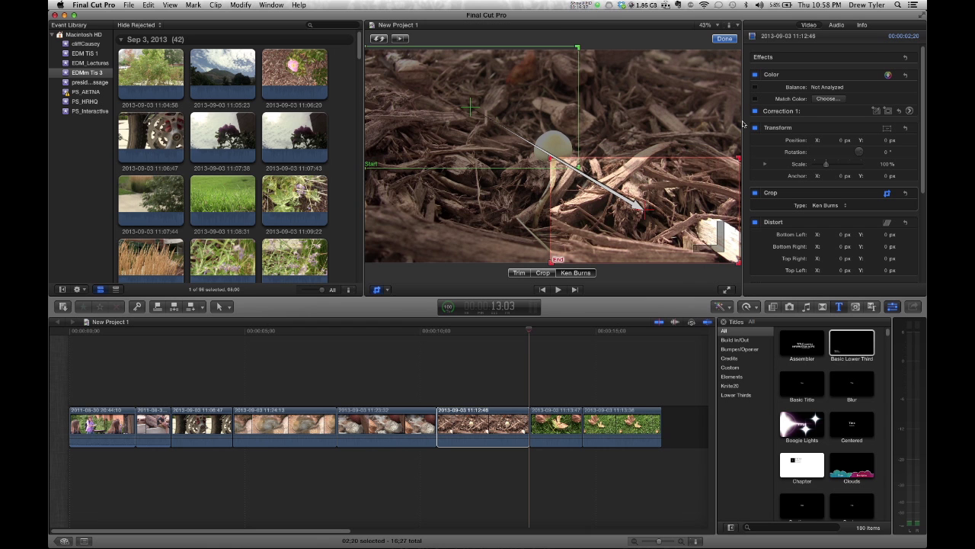
{"action": "key", "text": "space"}
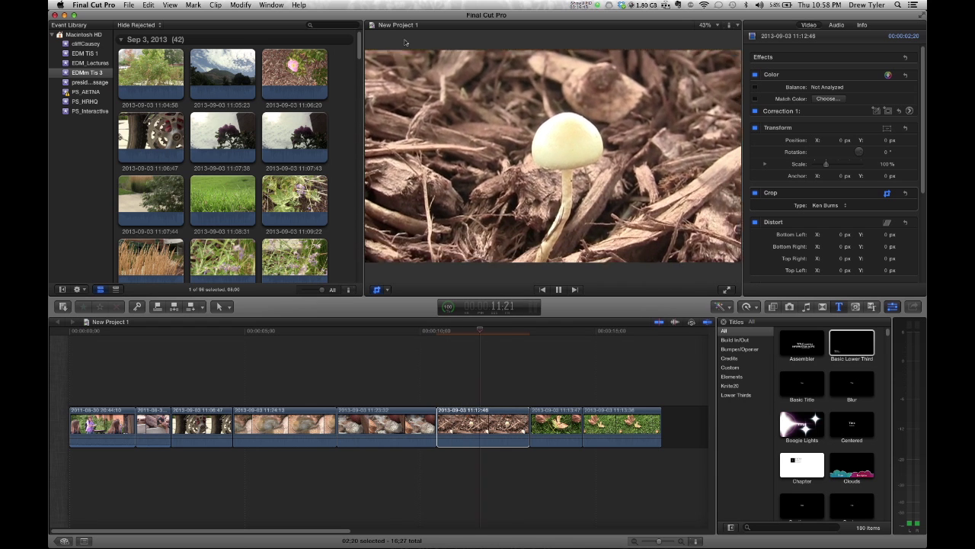
{"action": "key", "text": "space"}
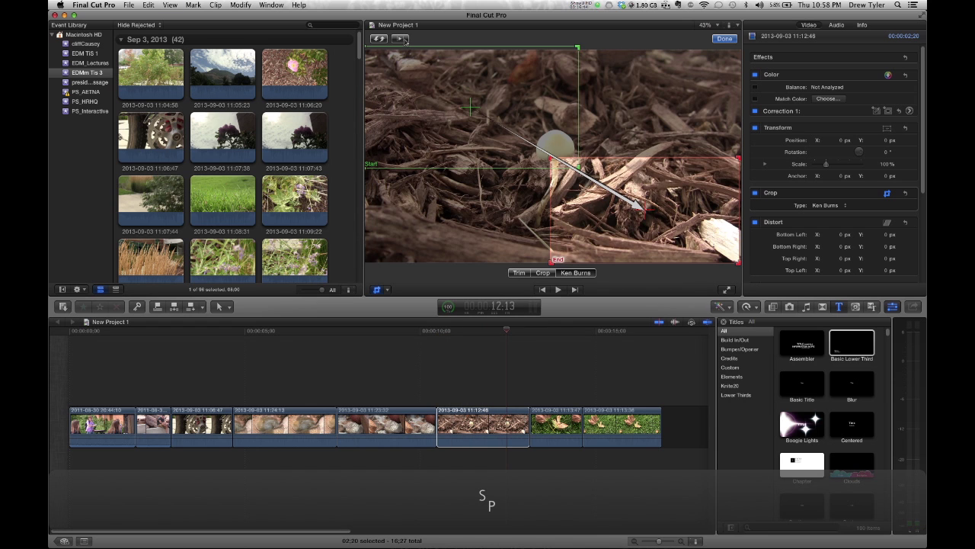
{"action": "left_click", "coordinate": [722, 38]}
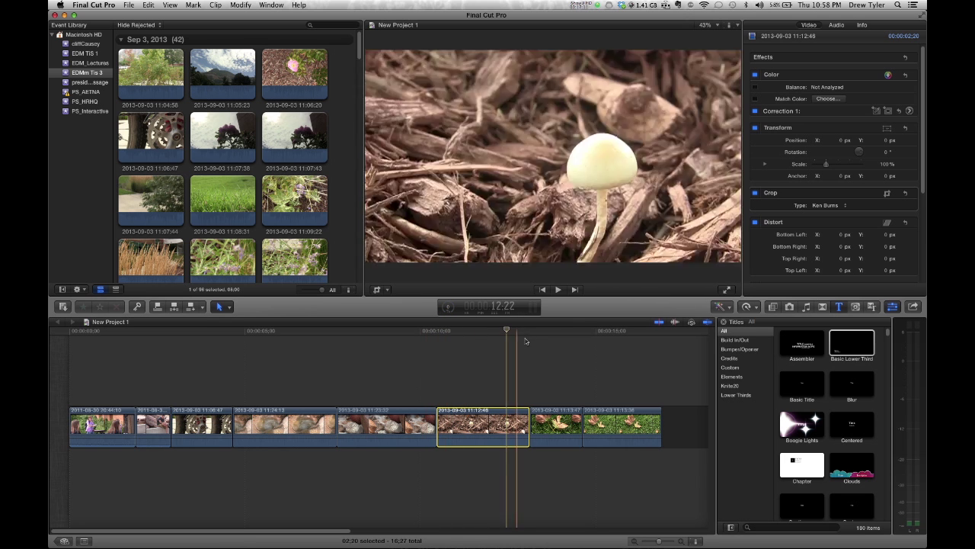
{"action": "left_click", "coordinate": [489, 343]}
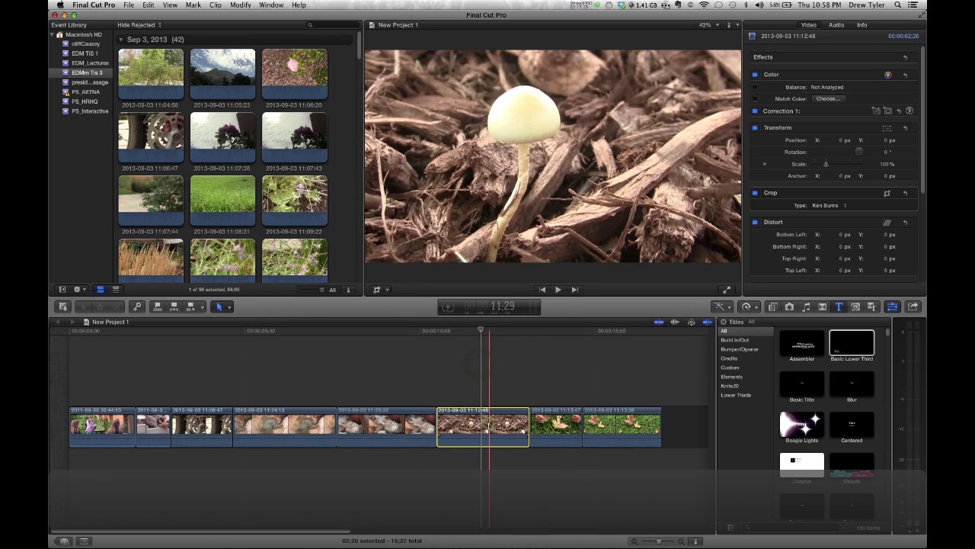
{"action": "key", "text": "Delete"}
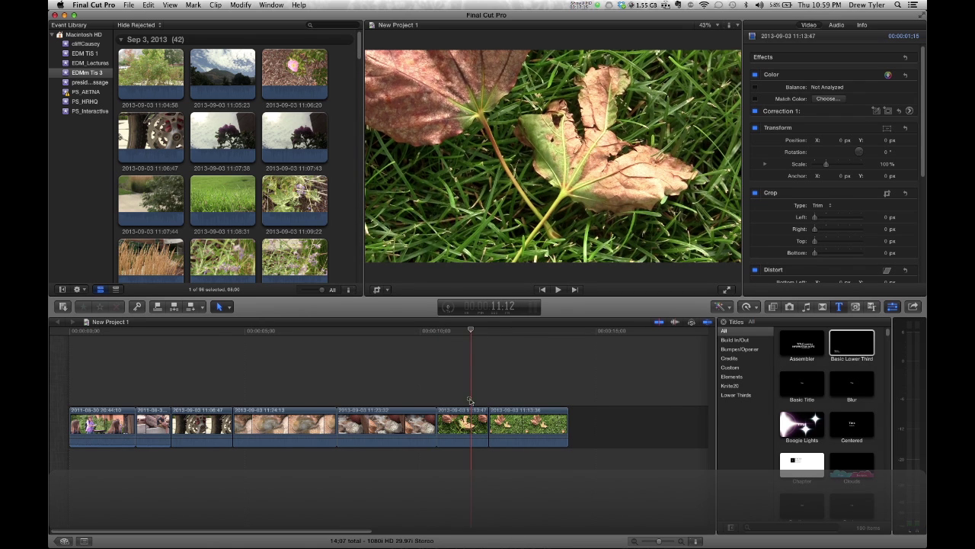
{"action": "left_click", "coordinate": [468, 421]}
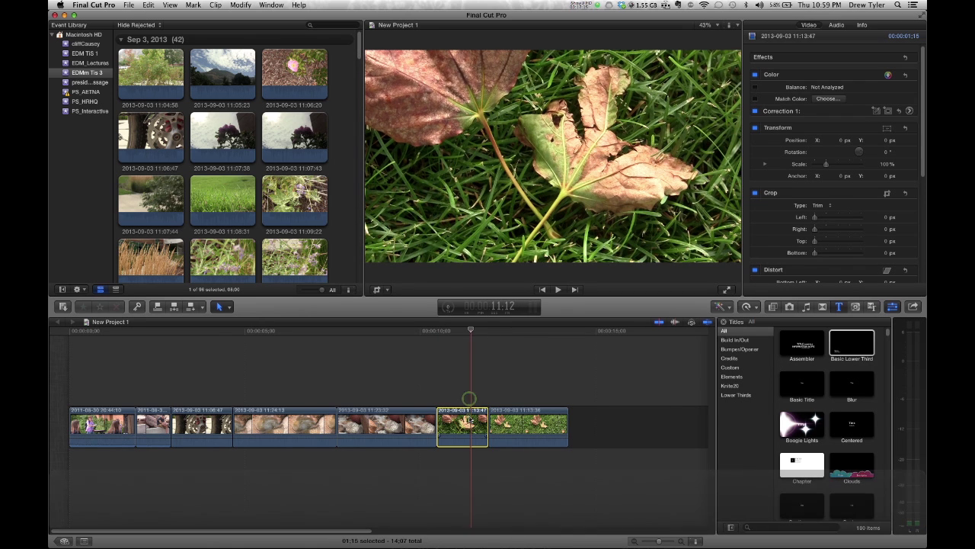
{"action": "left_click", "coordinate": [522, 428]}
{"action": "left_click", "coordinate": [527, 379]}
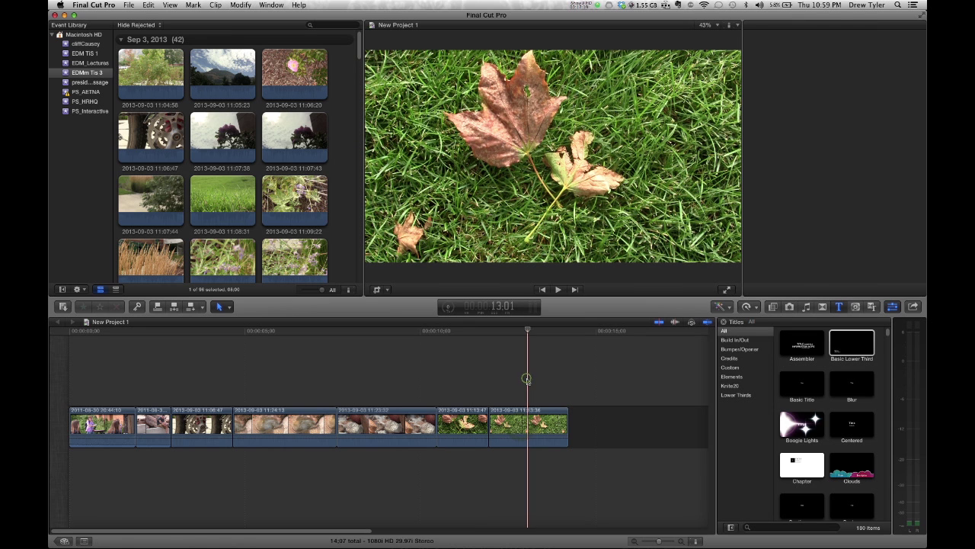
{"action": "left_click", "coordinate": [530, 427]}
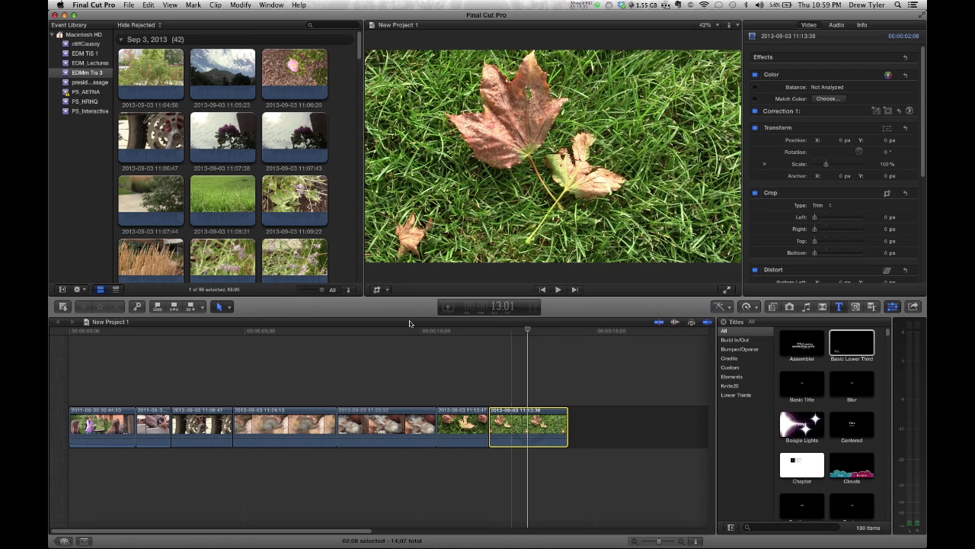
{"action": "left_click", "coordinate": [387, 289]}
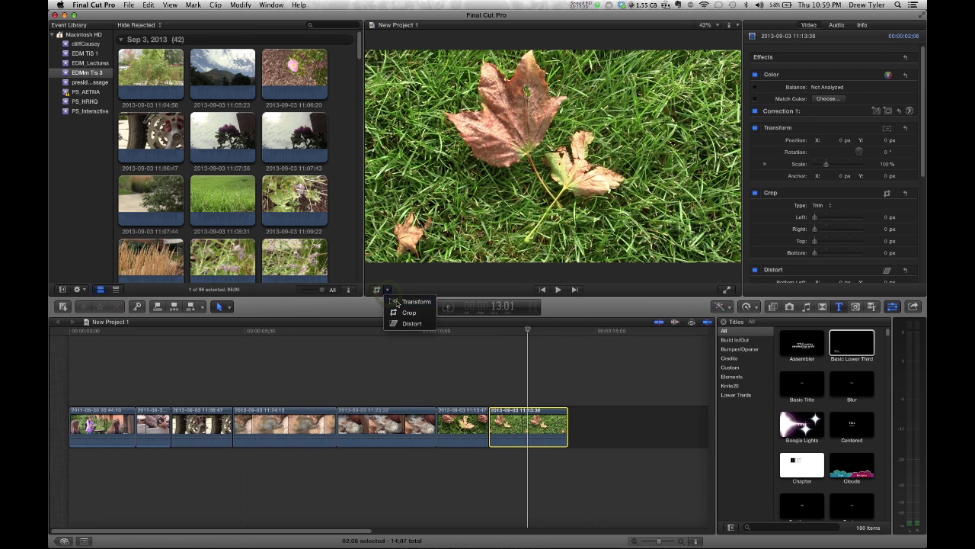
{"action": "left_click", "coordinate": [396, 303]}
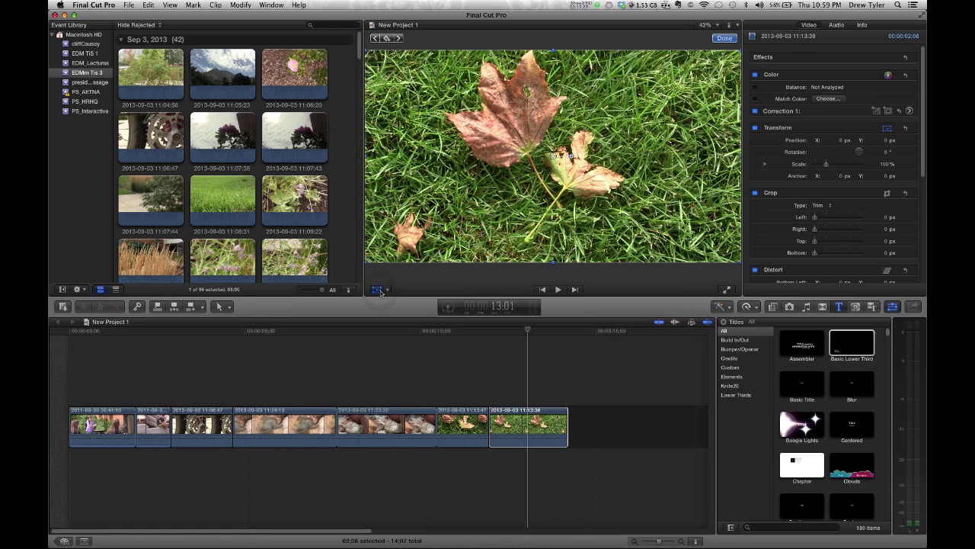
{"action": "left_click_drag", "start_coordinate": [365, 264], "coordinate": [541, 225]}
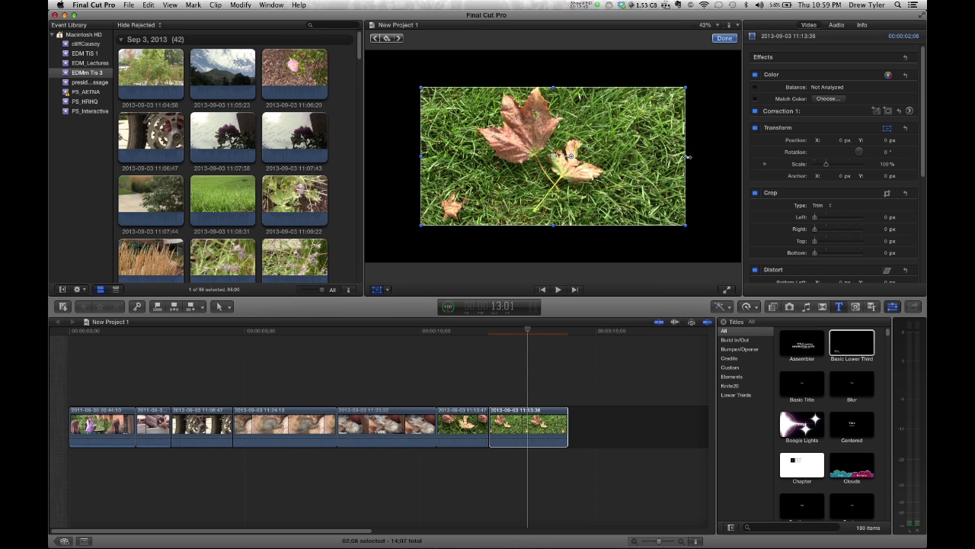
{"action": "left_click_drag", "start_coordinate": [688, 157], "coordinate": [536, 147]}
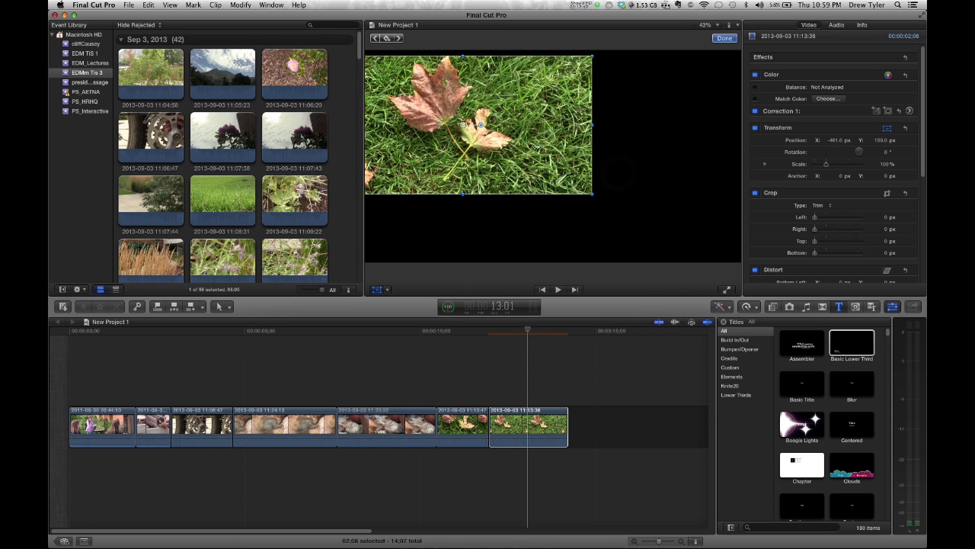
{"action": "left_click_drag", "start_coordinate": [594, 196], "coordinate": [494, 133]}
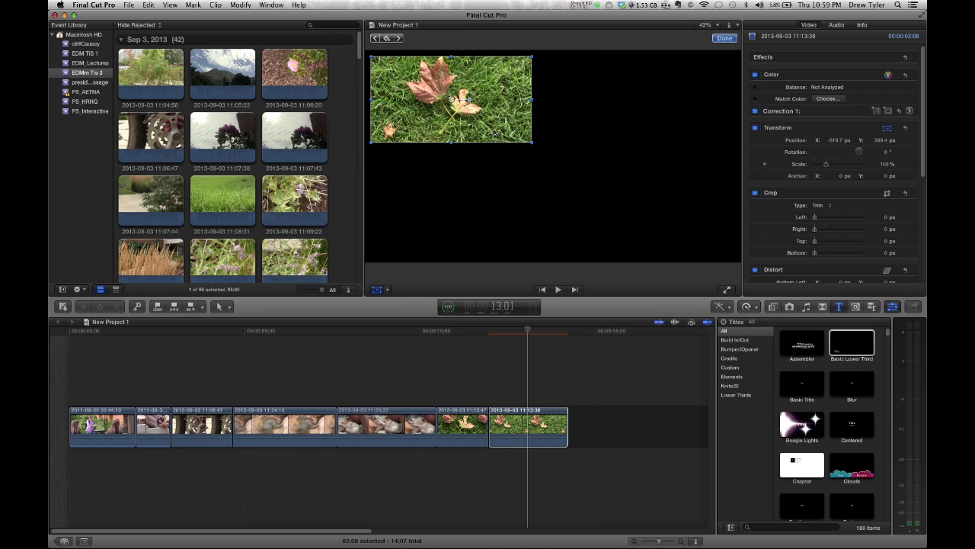
Play the timeline across the cut between the last two leaf clips to preview the transformed clip
{"action": "left_click", "coordinate": [510, 389]}
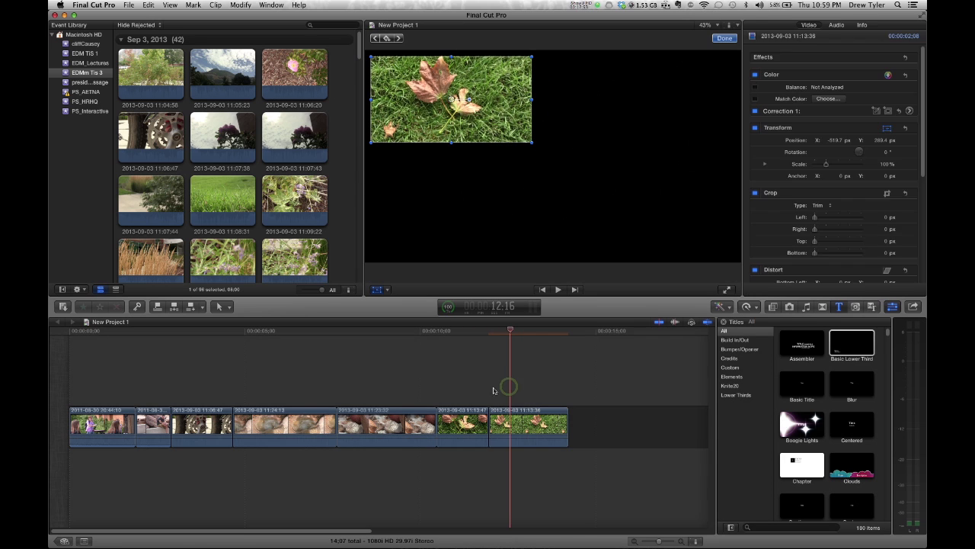
{"action": "left_click", "coordinate": [457, 389]}
{"action": "key", "text": "space"}
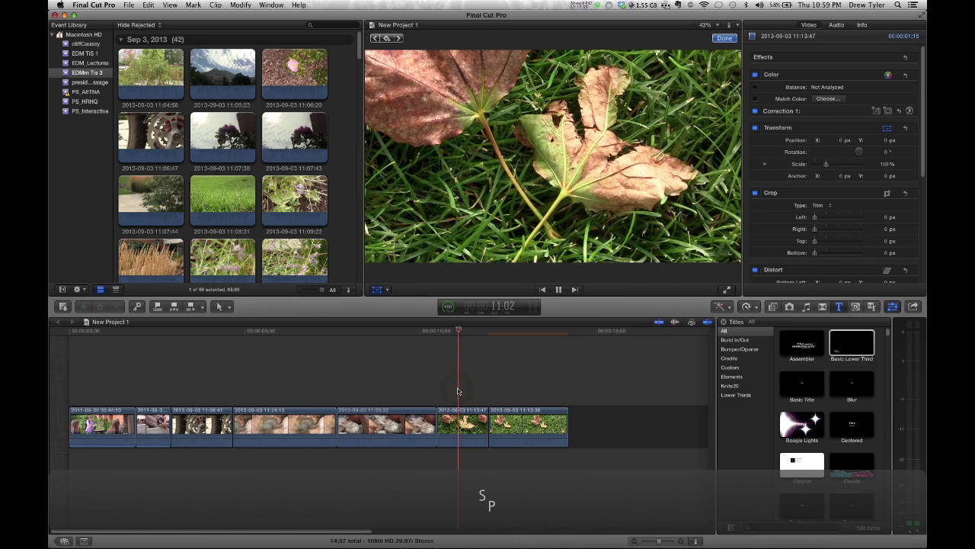
{"action": "key", "text": "space"}
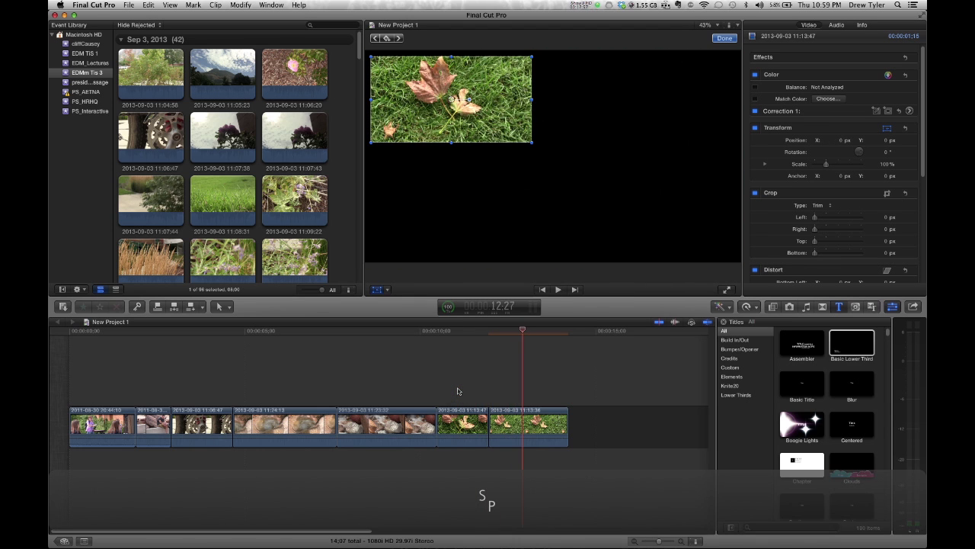
{"action": "left_click_drag", "start_coordinate": [504, 417], "coordinate": [373, 376]}
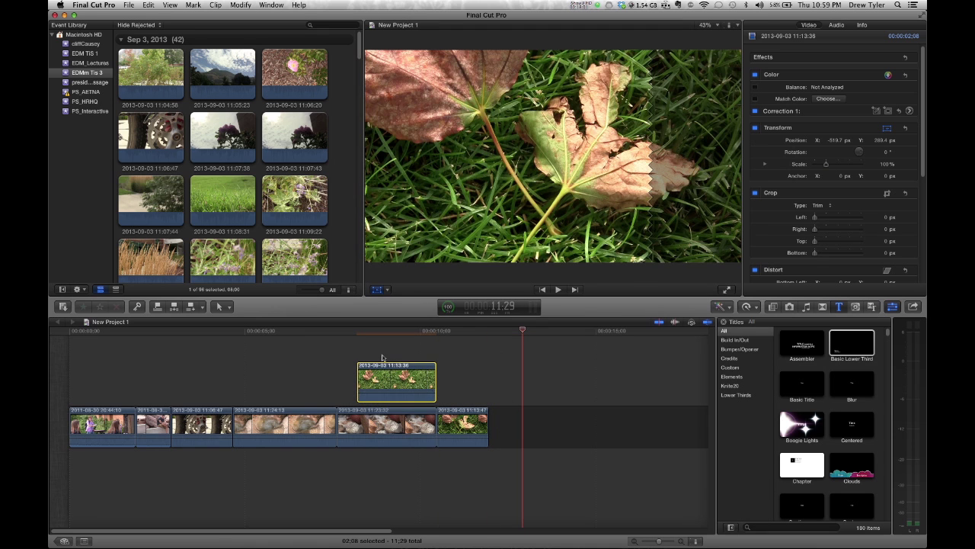
{"action": "left_click", "coordinate": [383, 357]}
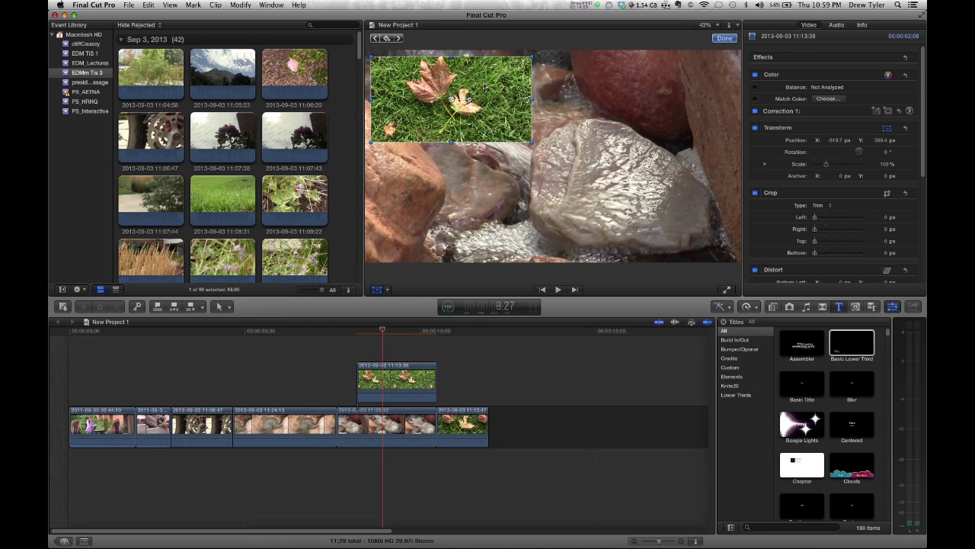
{"action": "left_click_drag", "start_coordinate": [480, 67], "coordinate": [489, 71]}
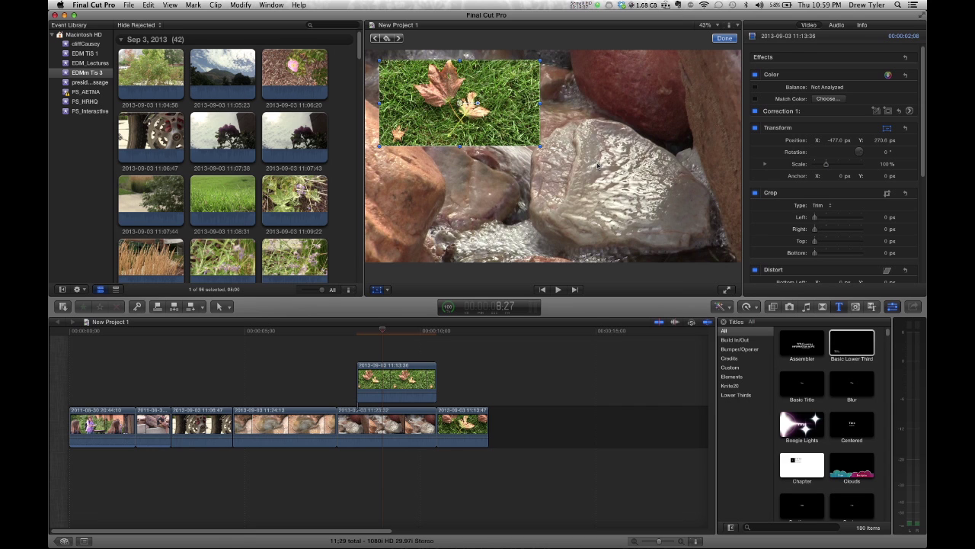
Return the shrunken leaf clip to the end of the main storyline and choose the Distort onscreen tool
{"action": "left_click_drag", "start_coordinate": [387, 385], "coordinate": [546, 435]}
{"action": "left_click", "coordinate": [388, 293]}
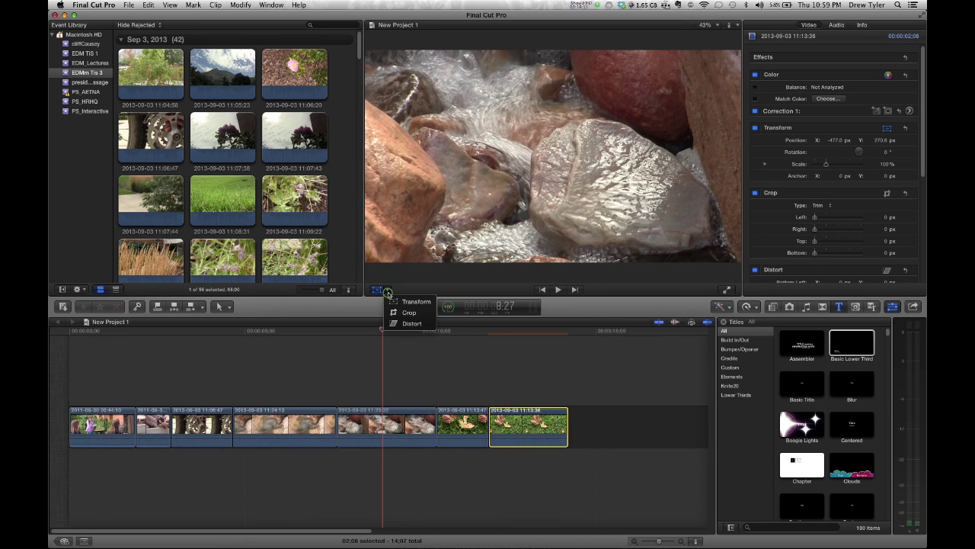
{"action": "left_click", "coordinate": [398, 311]}
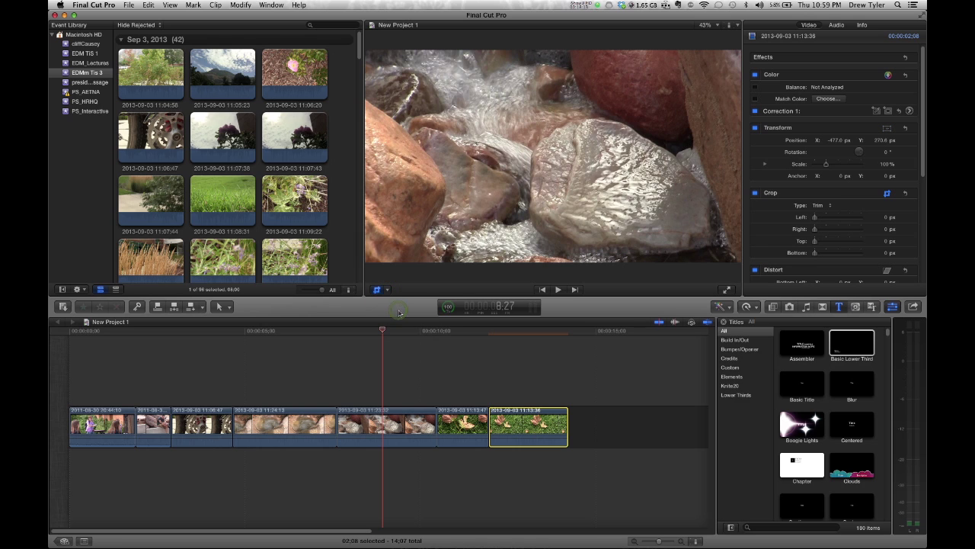
{"action": "left_click", "coordinate": [387, 290]}
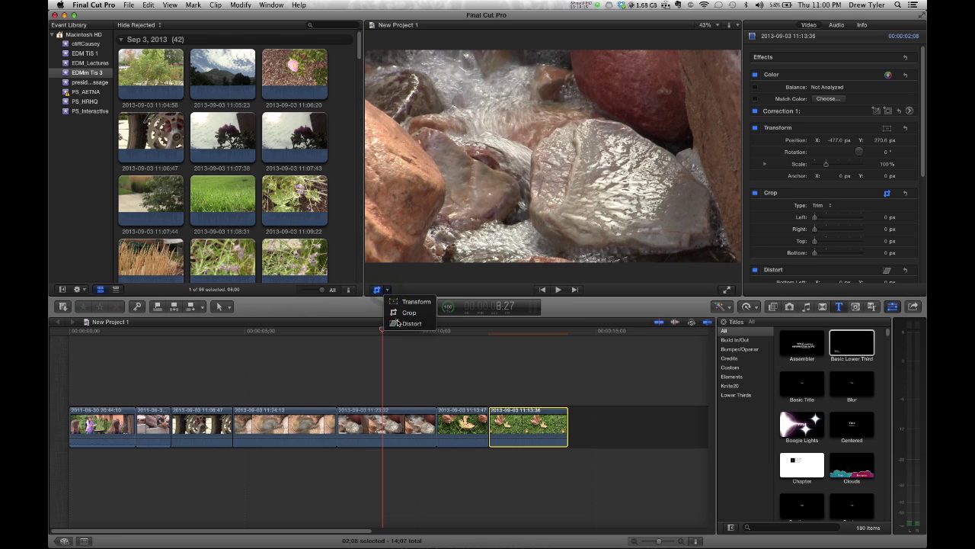
{"action": "left_click", "coordinate": [397, 323]}
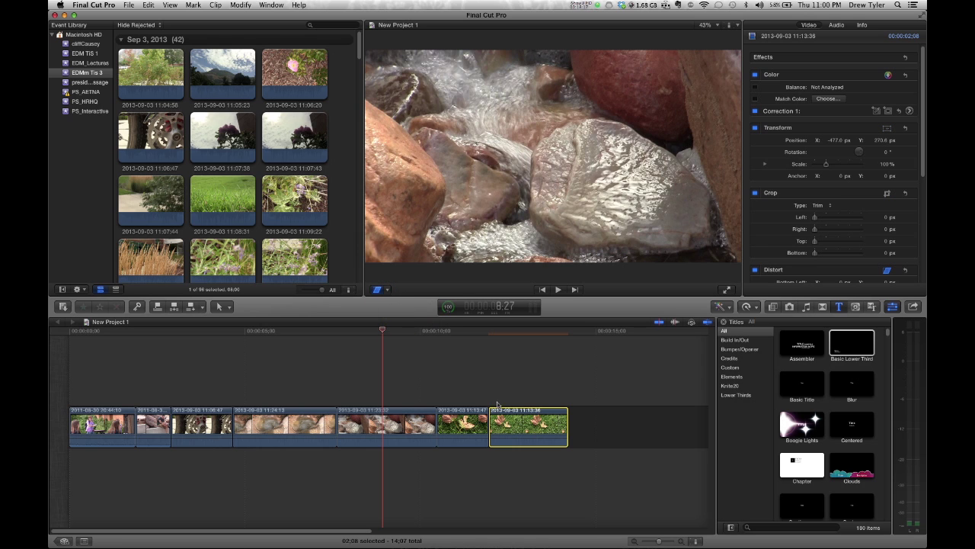
Show the Distort handles on the last leaf clip at 12:26 and reset its Transform and Distort settings
{"action": "left_click", "coordinate": [516, 387]}
{"action": "left_click", "coordinate": [437, 383]}
{"action": "left_click", "coordinate": [390, 385]}
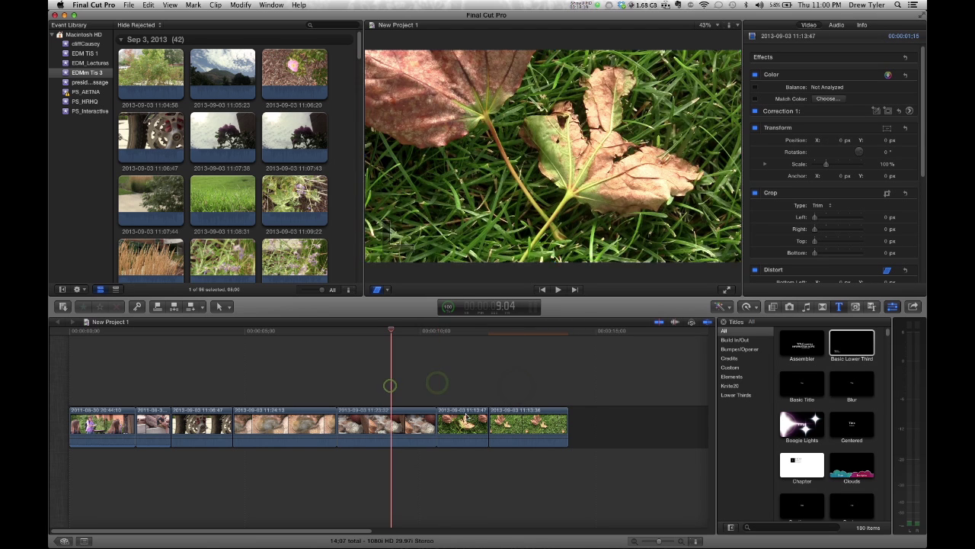
{"action": "left_click", "coordinate": [511, 437]}
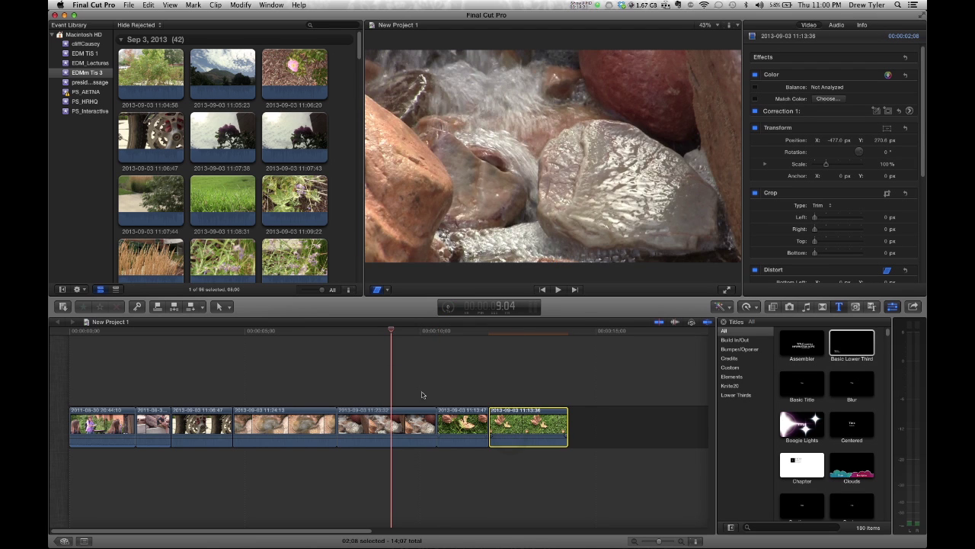
{"action": "left_click", "coordinate": [377, 290]}
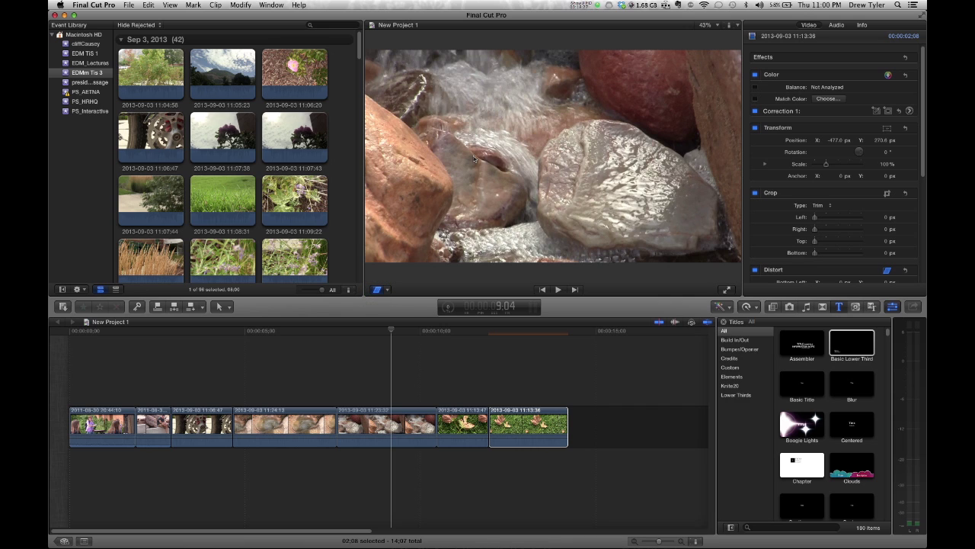
{"action": "left_click", "coordinate": [377, 290]}
{"action": "left_click", "coordinate": [522, 387]}
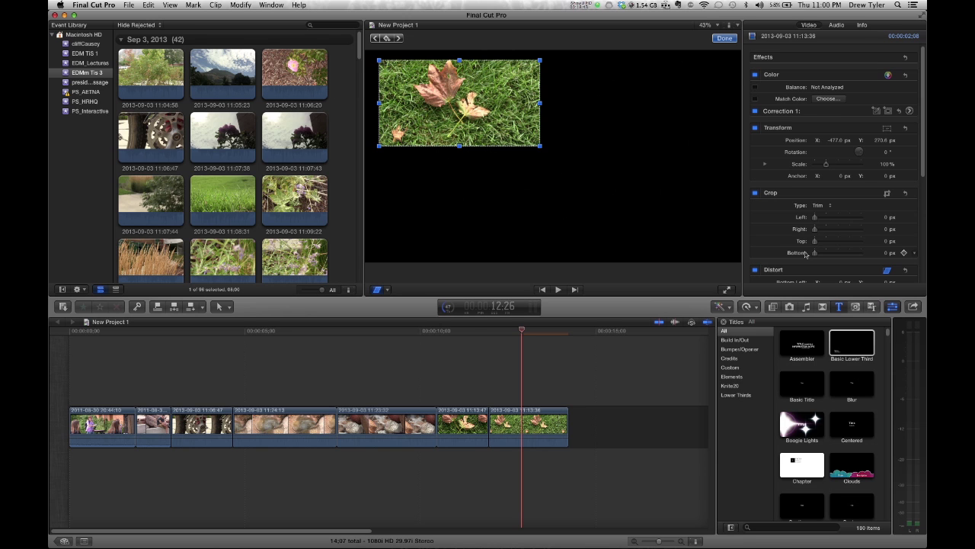
{"action": "left_click", "coordinate": [906, 127]}
{"action": "scroll", "coordinate": [908, 198], "scroll_direction": "down", "scroll_amount": 1}
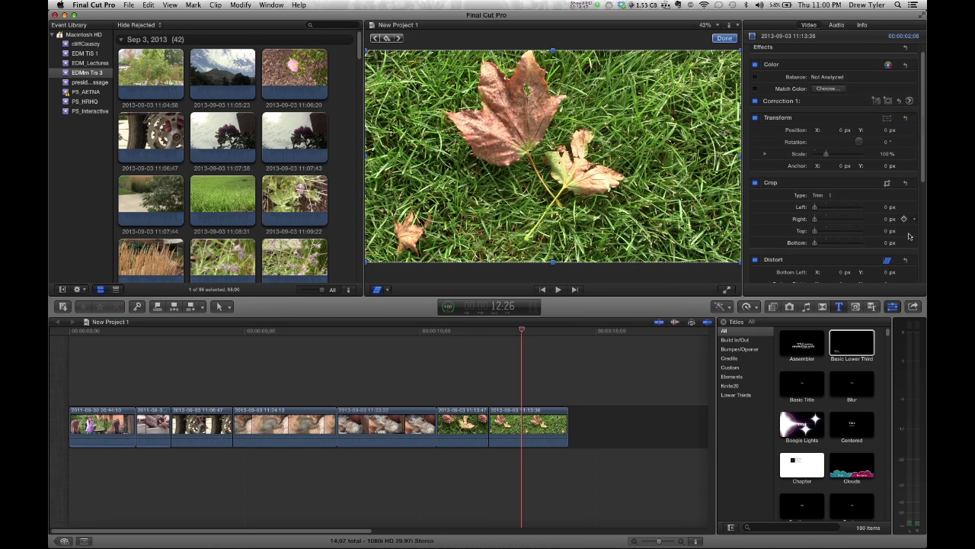
{"action": "left_click", "coordinate": [905, 260]}
Distort the last leaf clip by pulling its bottom-left corner about 1108 px inward and far up, and shift the image up and right
{"action": "left_click", "coordinate": [376, 289]}
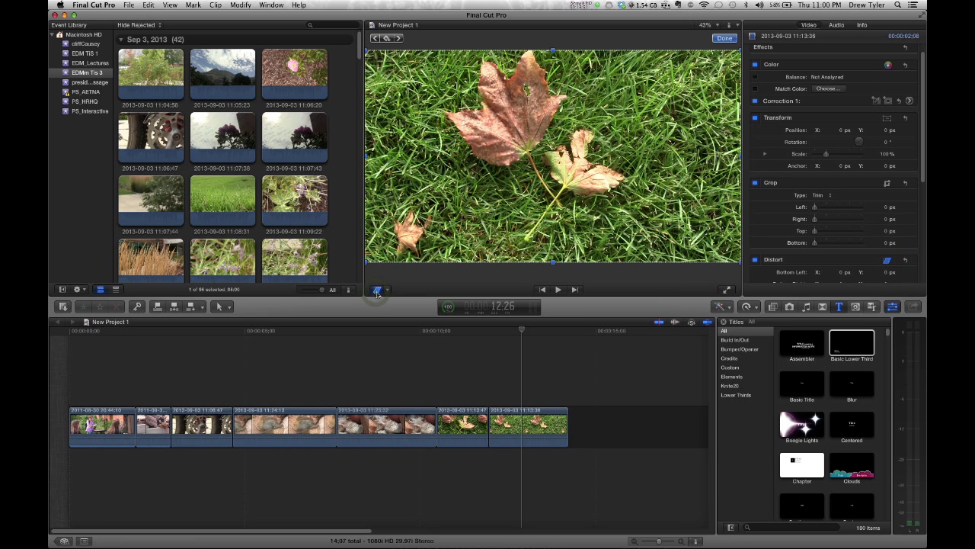
{"action": "left_click", "coordinate": [517, 427]}
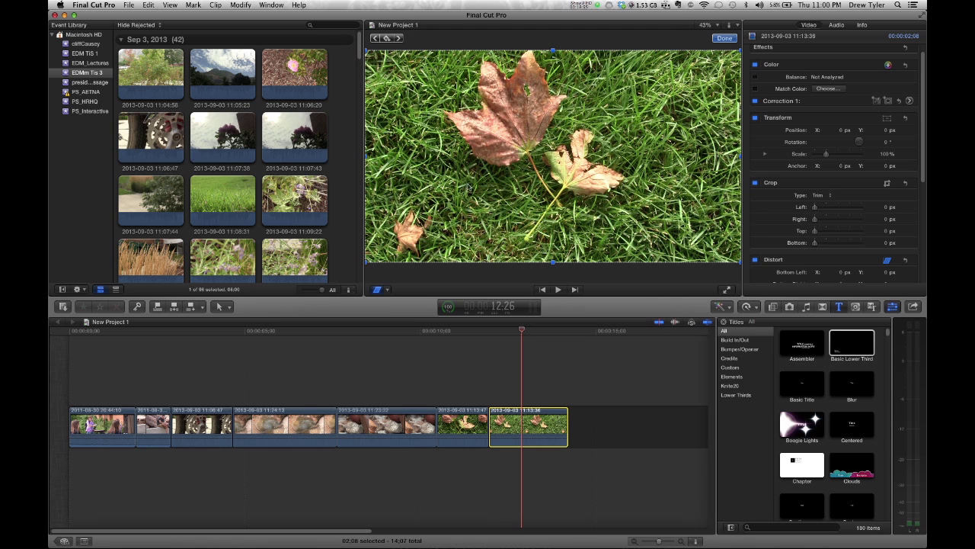
{"action": "left_click_drag", "start_coordinate": [366, 265], "coordinate": [582, 112]}
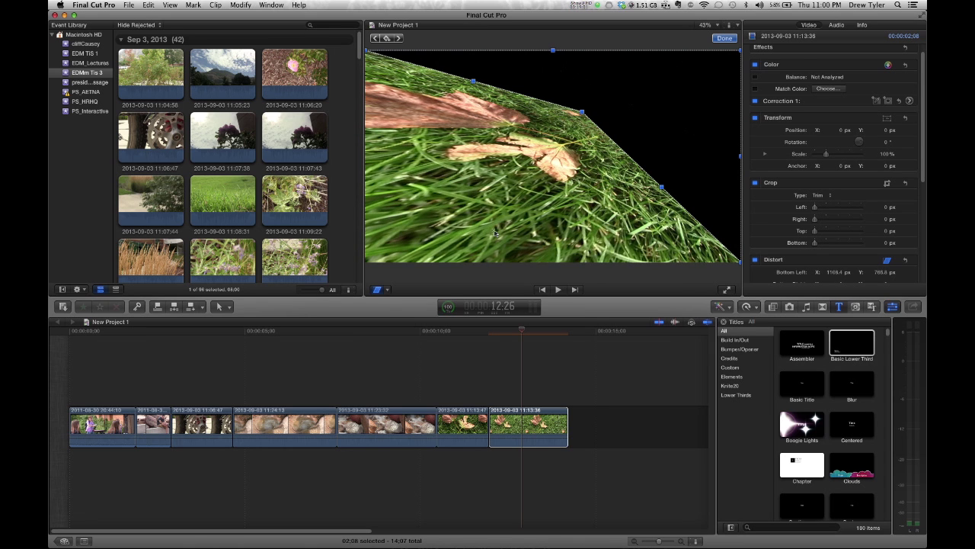
{"action": "left_click_drag", "start_coordinate": [494, 233], "coordinate": [556, 191]}
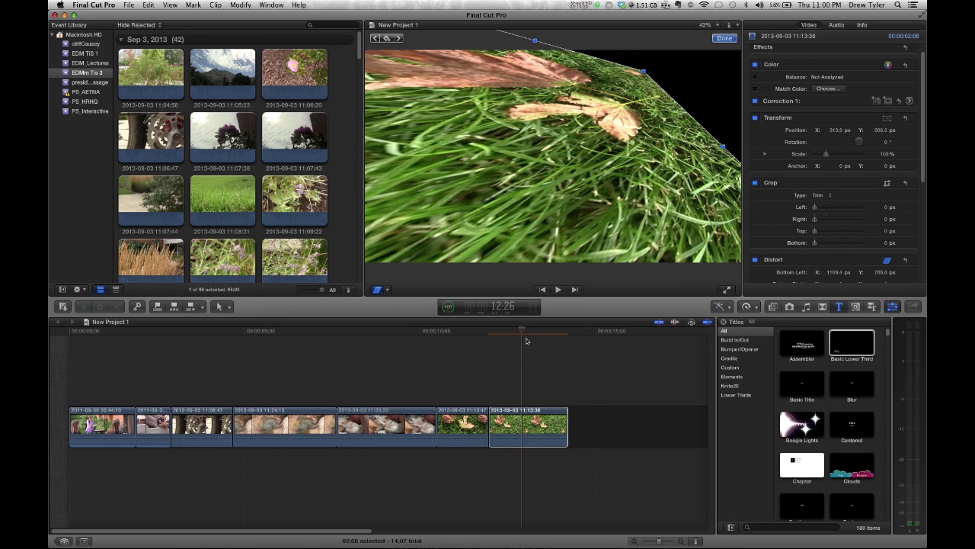
Delete the distorted leaf clip and clear all the remaining clips from the timeline
{"action": "left_click", "coordinate": [518, 391]}
{"action": "left_click", "coordinate": [518, 420]}
{"action": "key", "text": "Delete"}
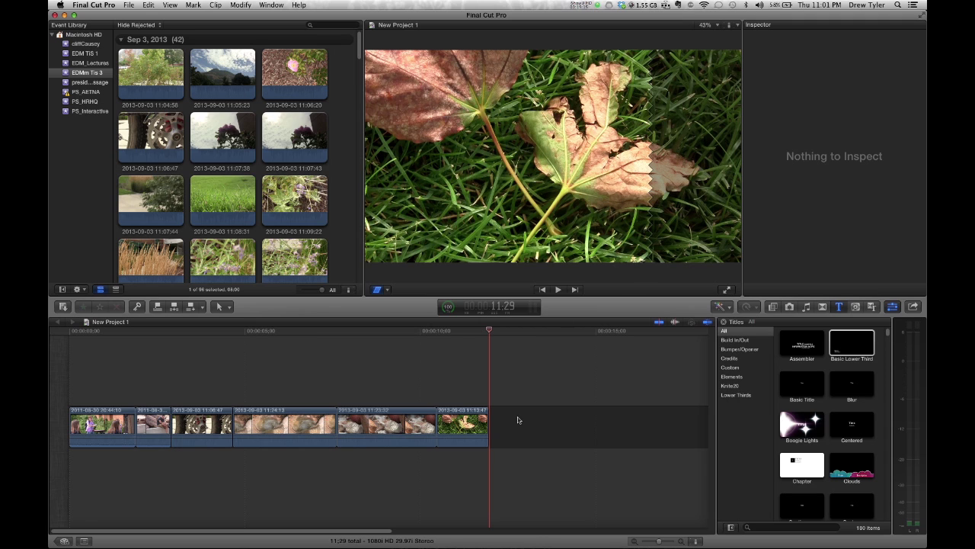
{"action": "left_click_drag", "start_coordinate": [542, 413], "coordinate": [96, 382]}
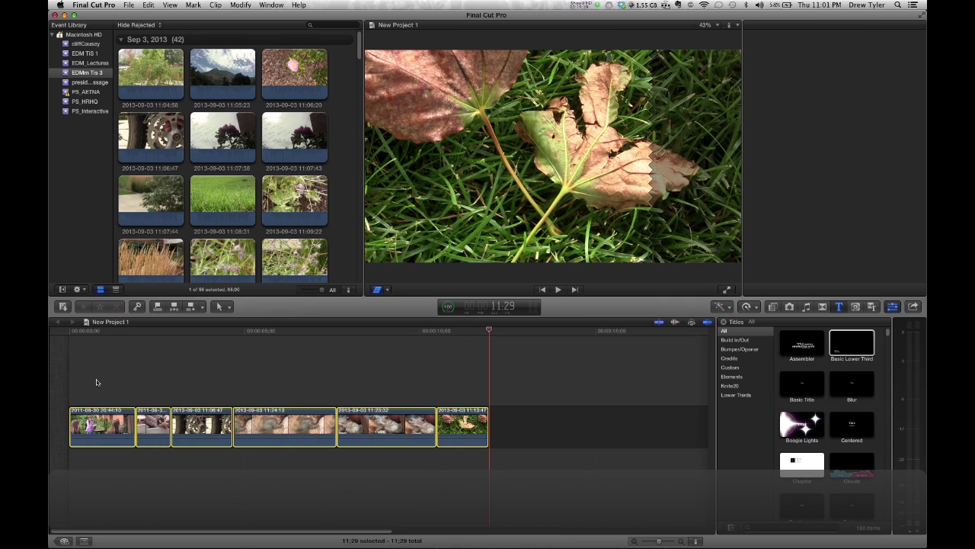
{"action": "key", "text": "Delete"}
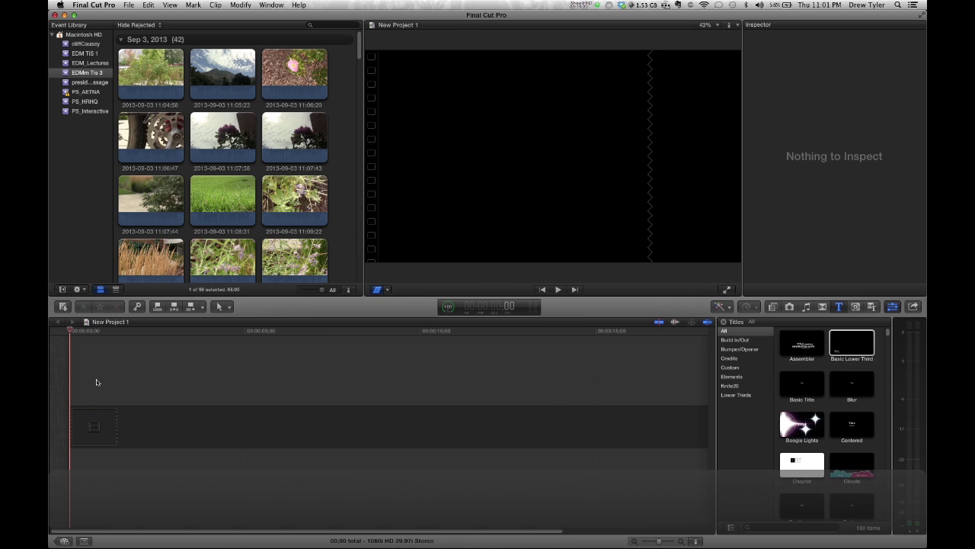
{"action": "scroll", "coordinate": [245, 165], "scroll_direction": "down", "scroll_amount": 10}
{"action": "left_click", "coordinate": [245, 165]}
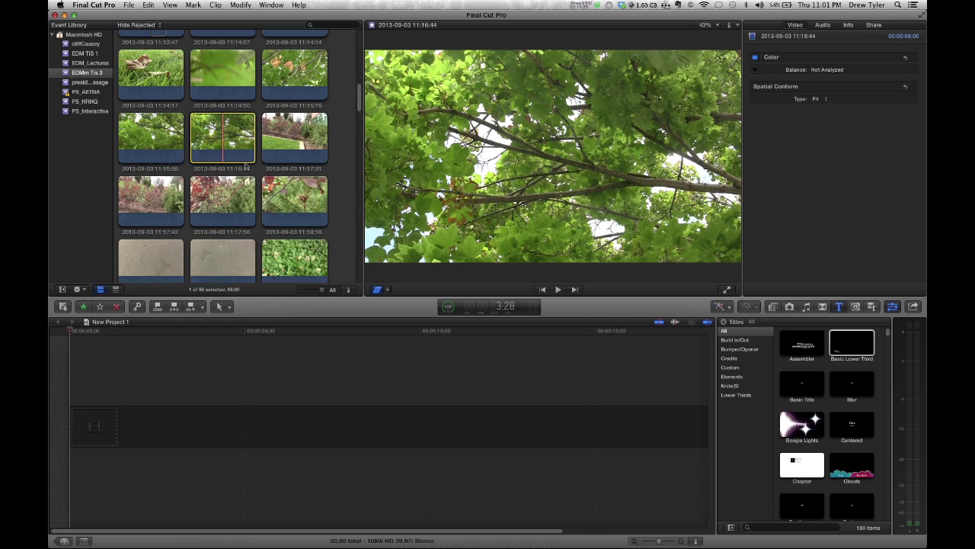
{"action": "scroll", "coordinate": [245, 165], "scroll_direction": "down", "scroll_amount": 8}
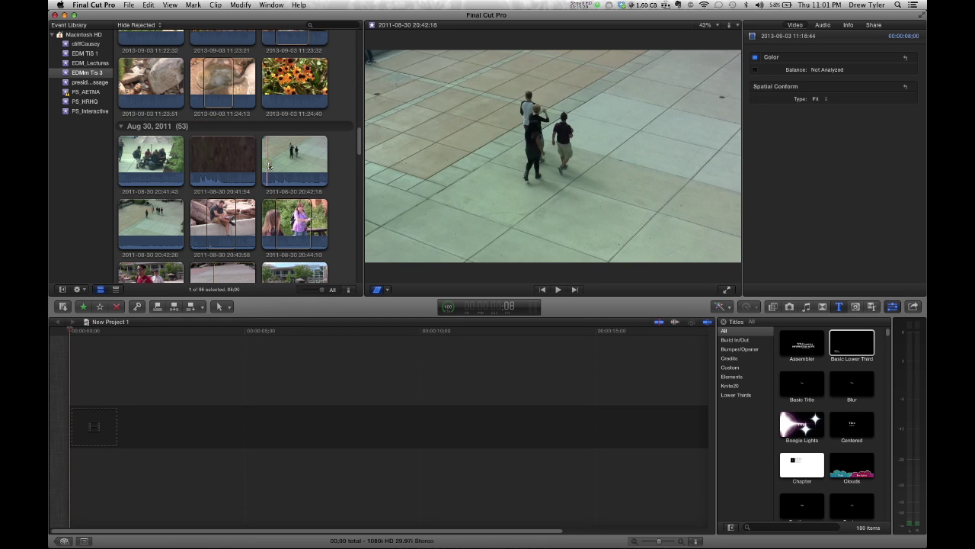
{"action": "left_click_drag", "start_coordinate": [268, 166], "coordinate": [315, 165]}
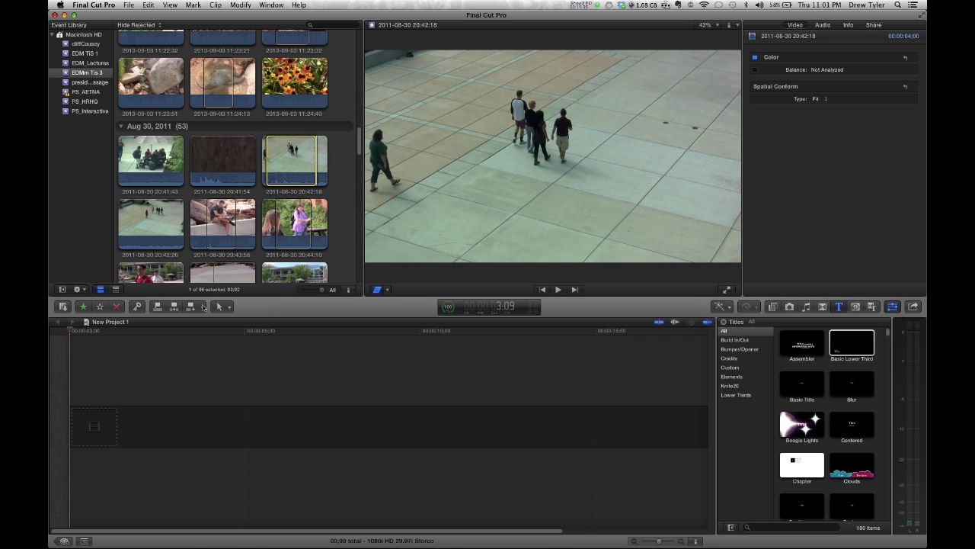
{"action": "left_click", "coordinate": [203, 306]}
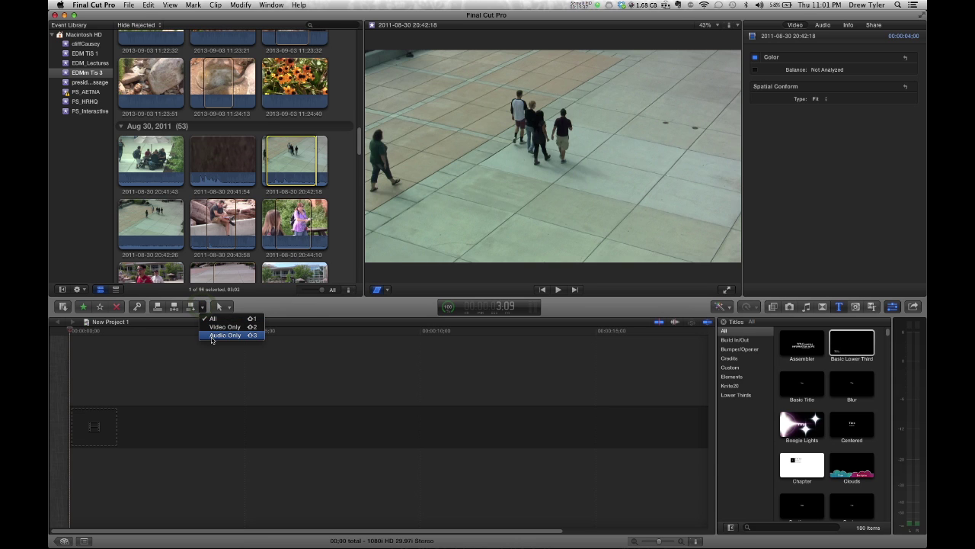
{"action": "left_click", "coordinate": [211, 337]}
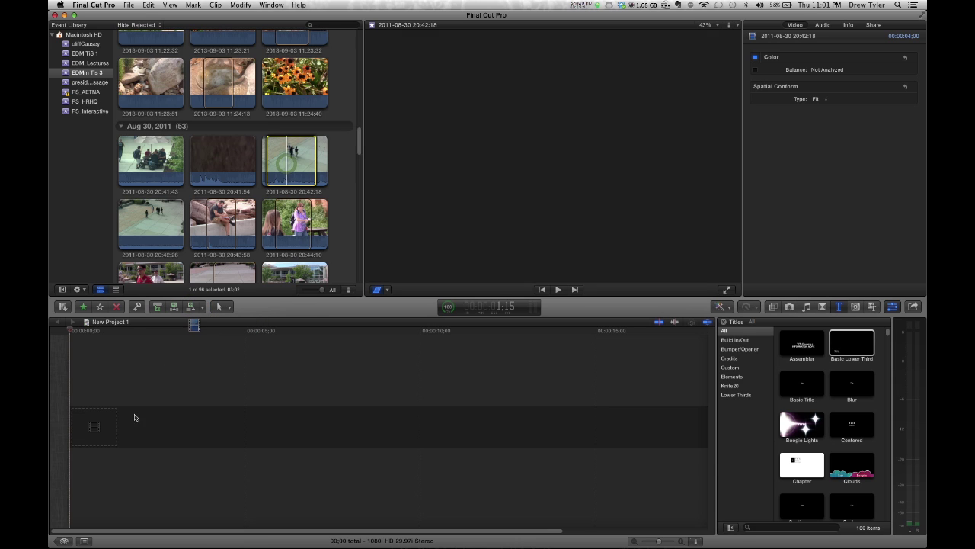
{"action": "key", "text": "e"}
{"action": "left_click", "coordinate": [134, 417]}
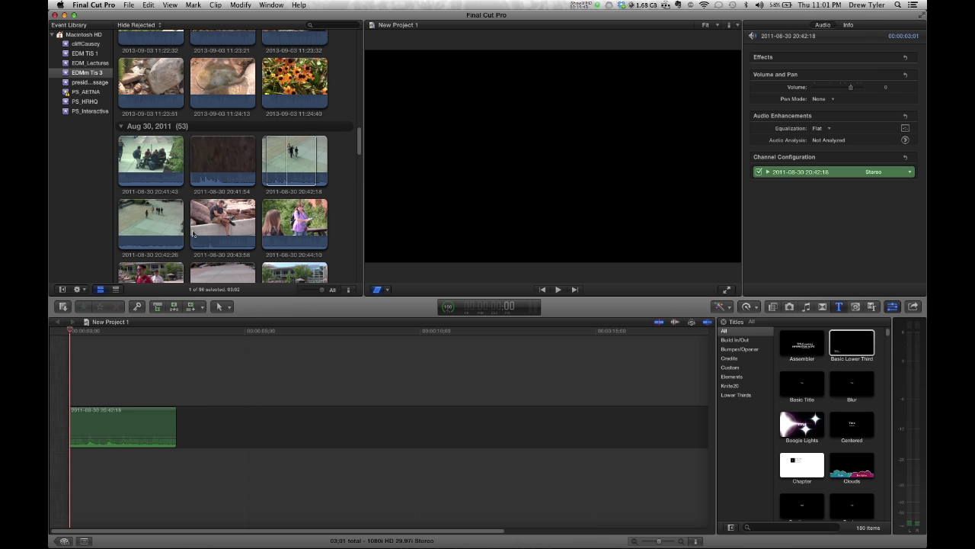
{"action": "scroll", "coordinate": [193, 234], "scroll_direction": "down", "scroll_amount": 5}
{"action": "left_click", "coordinate": [216, 160]}
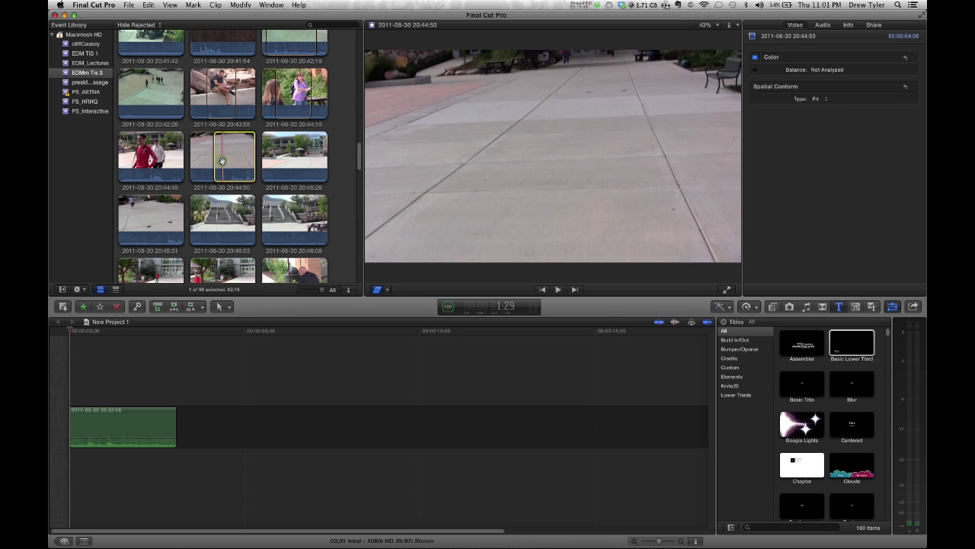
{"action": "key", "text": "space"}
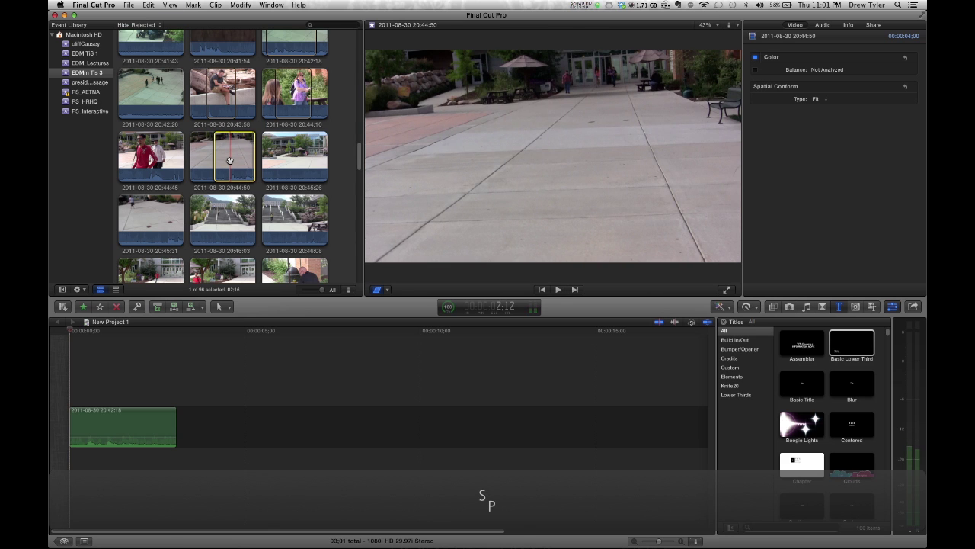
{"action": "key", "text": "i"}
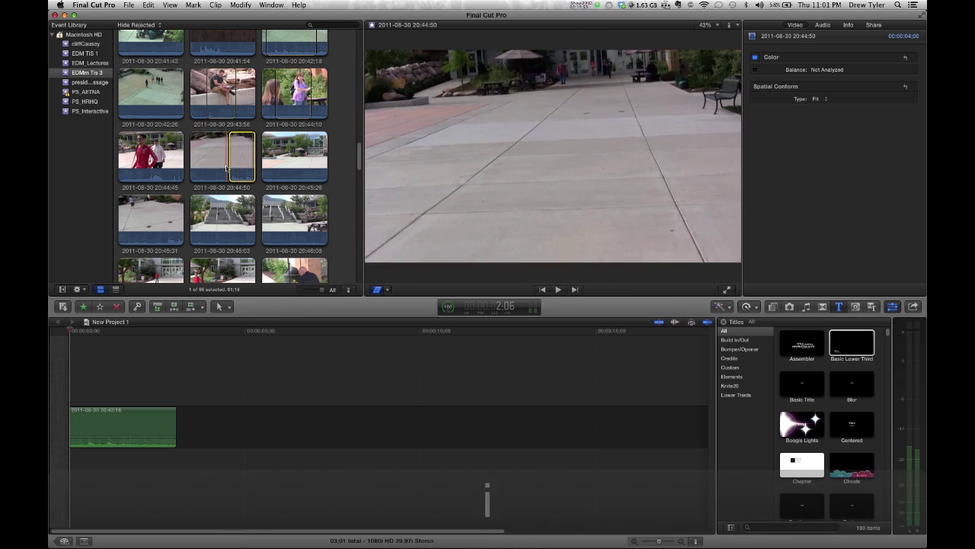
{"action": "key", "text": "space"}
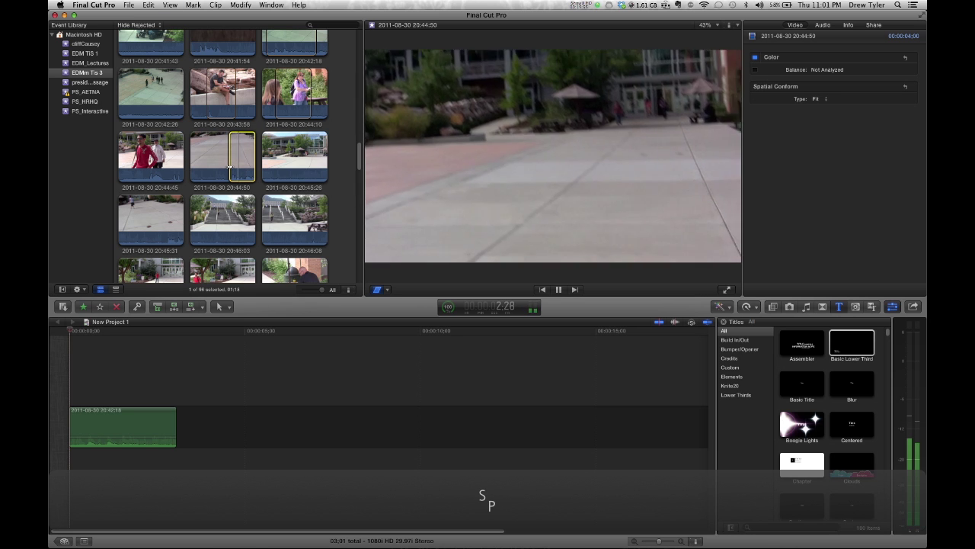
{"action": "key", "text": "Left"}
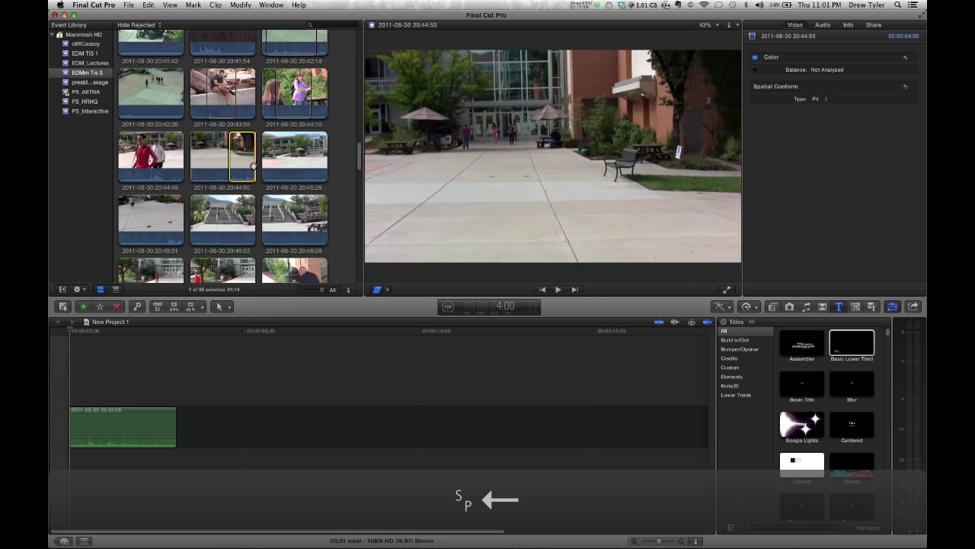
{"action": "left_click_drag", "start_coordinate": [253, 165], "coordinate": [225, 423]}
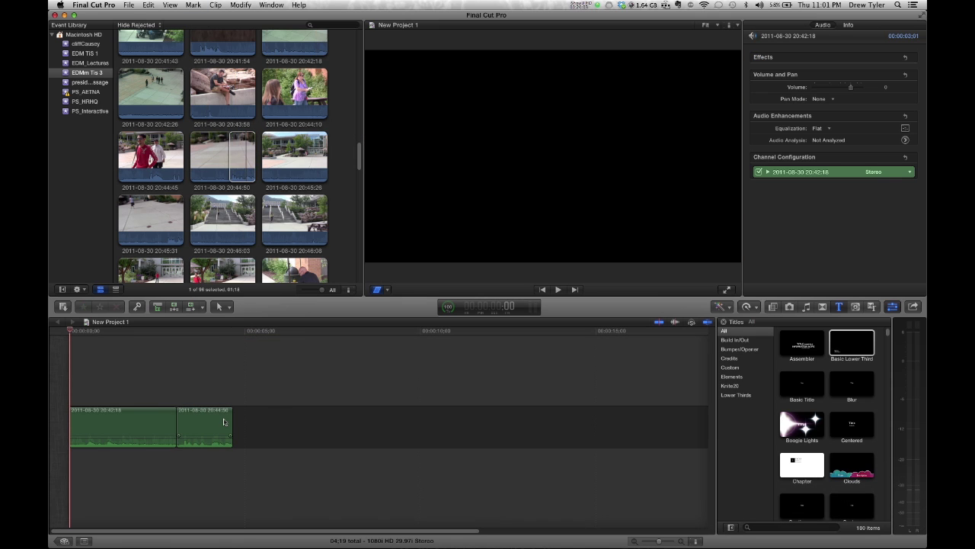
{"action": "left_click", "coordinate": [382, 428]}
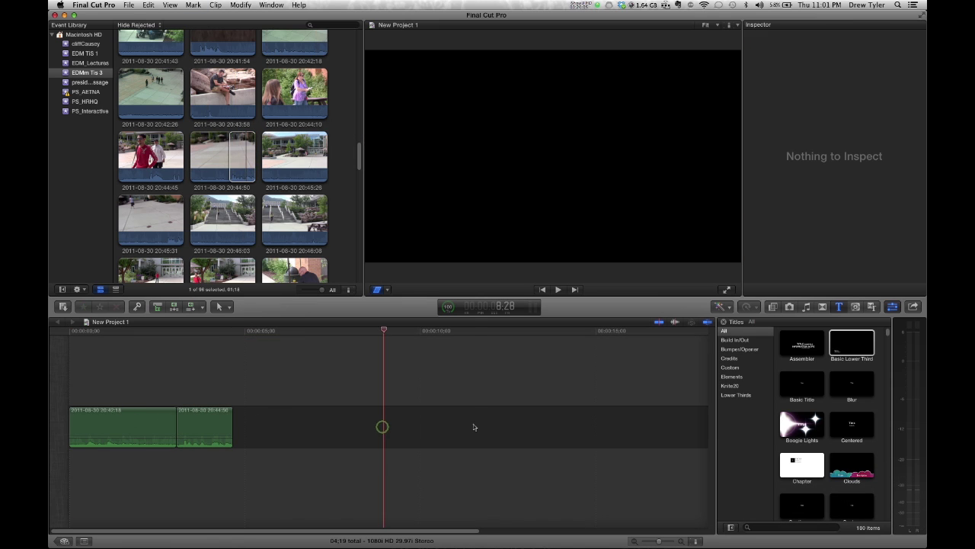
{"action": "left_click", "coordinate": [473, 425]}
{"action": "left_click", "coordinate": [545, 413]}
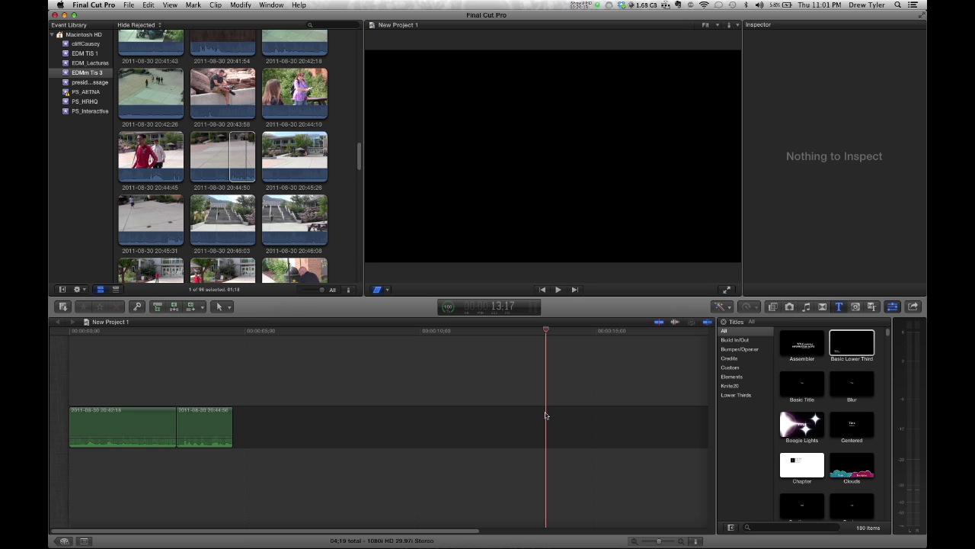
{"action": "scroll", "coordinate": [295, 215], "scroll_direction": "down", "scroll_amount": 10}
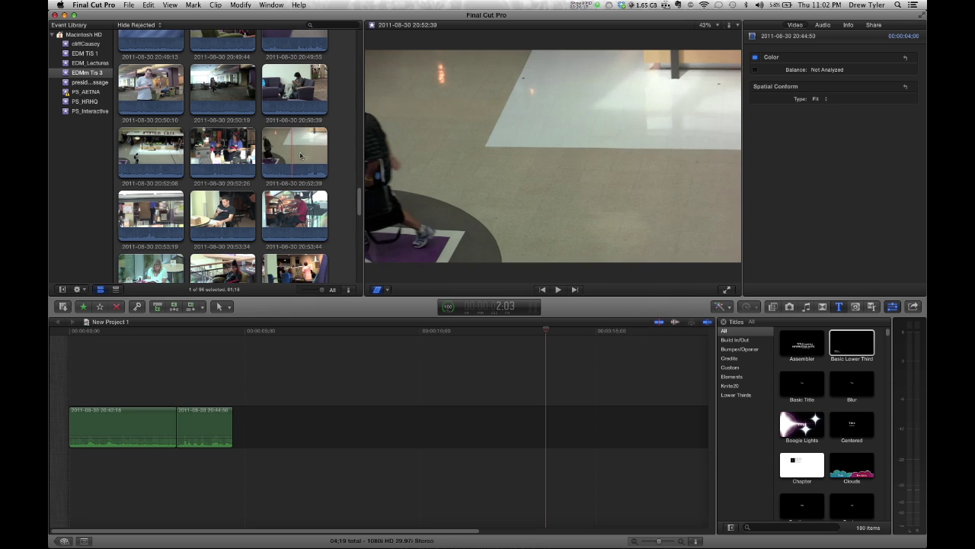
{"action": "scroll", "coordinate": [289, 158], "scroll_direction": "down", "scroll_amount": 3}
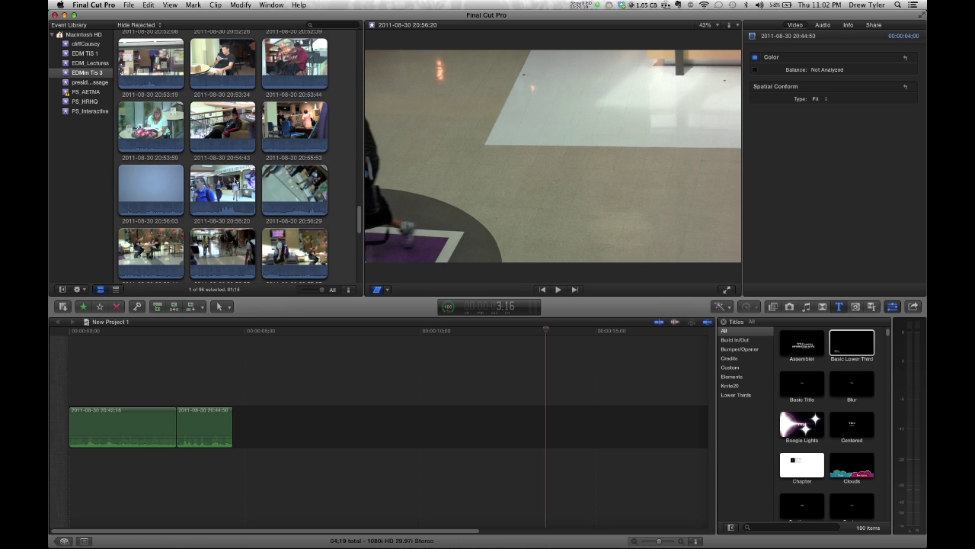
{"action": "key", "text": "space"}
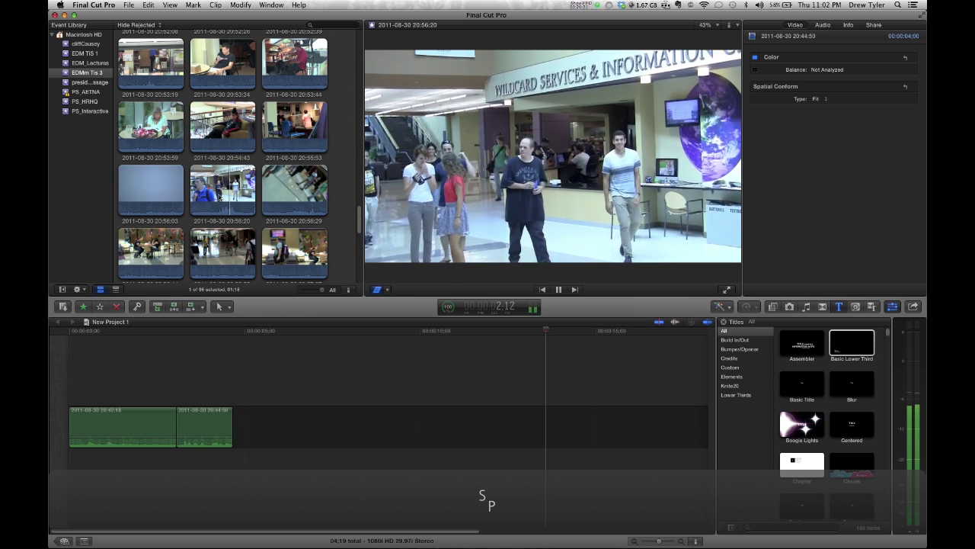
{"action": "key", "text": "space"}
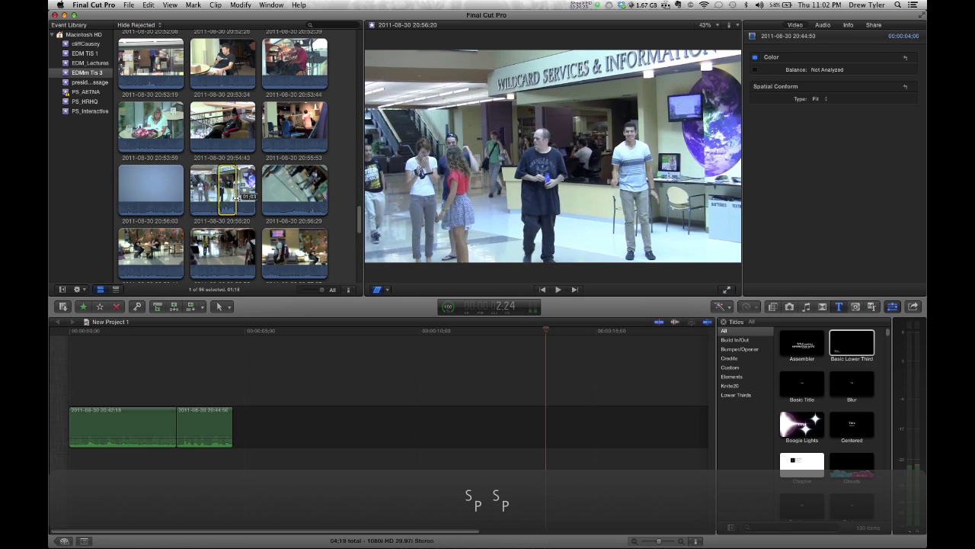
{"action": "left_click_drag", "start_coordinate": [227, 191], "coordinate": [246, 422]}
{"action": "scroll", "coordinate": [297, 192], "scroll_direction": "down", "scroll_amount": 5}
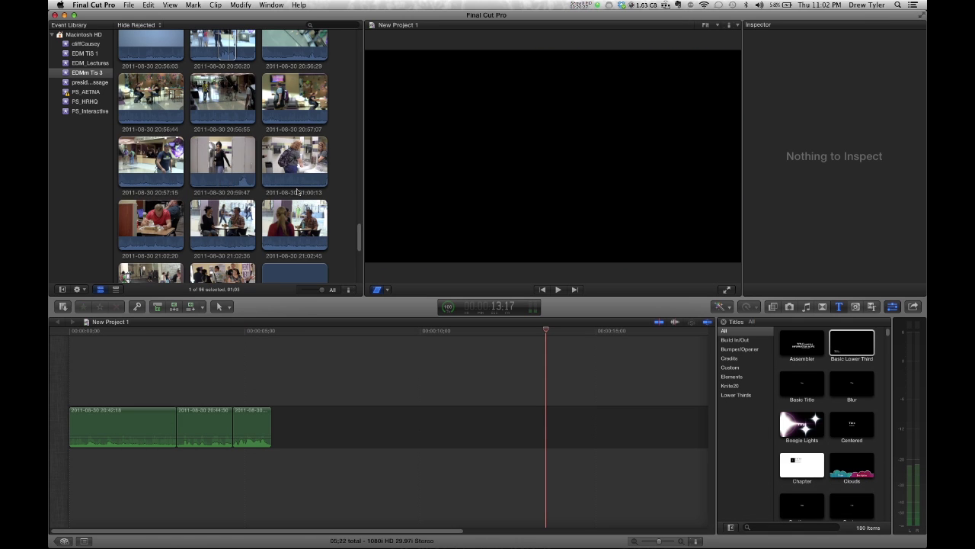
{"action": "scroll", "coordinate": [297, 192], "scroll_direction": "down", "scroll_amount": 5}
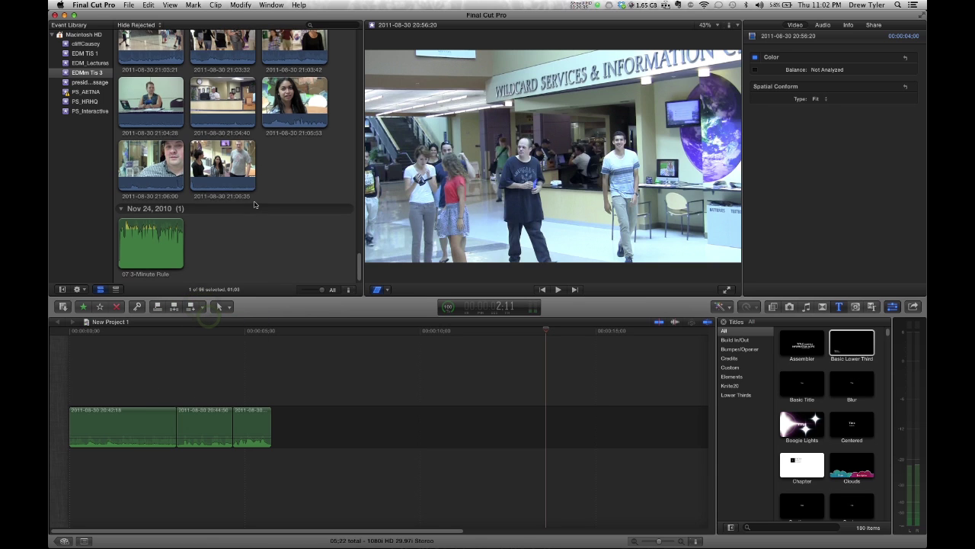
{"action": "scroll", "coordinate": [255, 205], "scroll_direction": "up", "scroll_amount": 2}
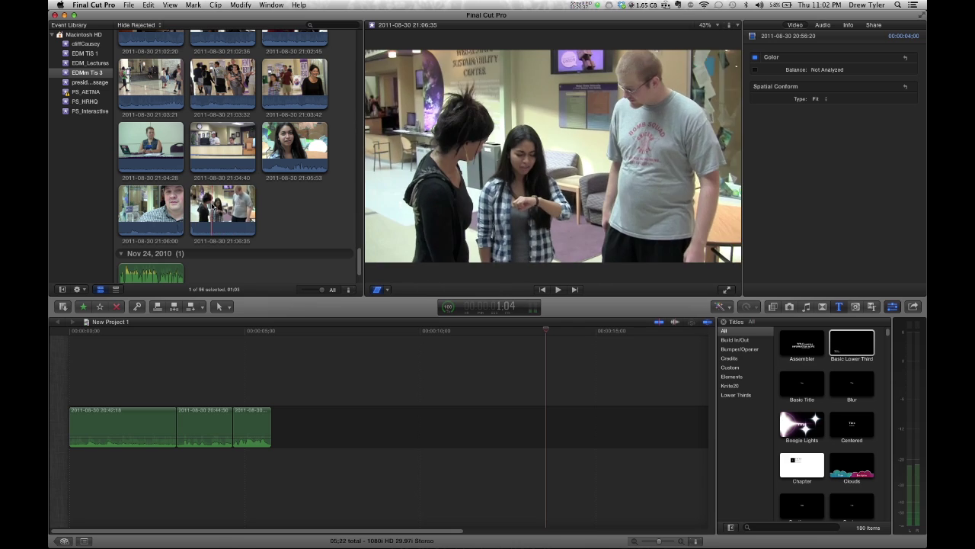
{"action": "scroll", "coordinate": [213, 115], "scroll_direction": "up", "scroll_amount": 15}
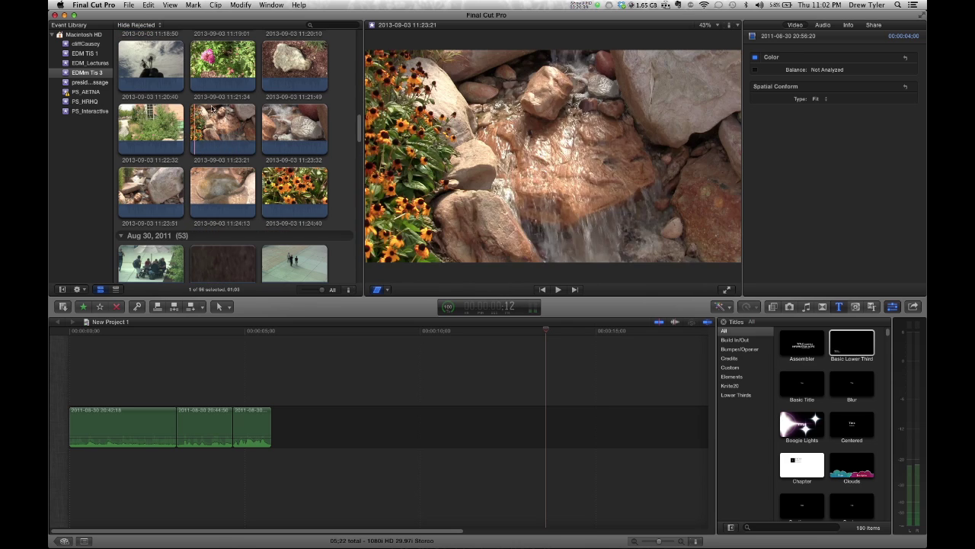
{"action": "scroll", "coordinate": [287, 107], "scroll_direction": "up", "scroll_amount": 2}
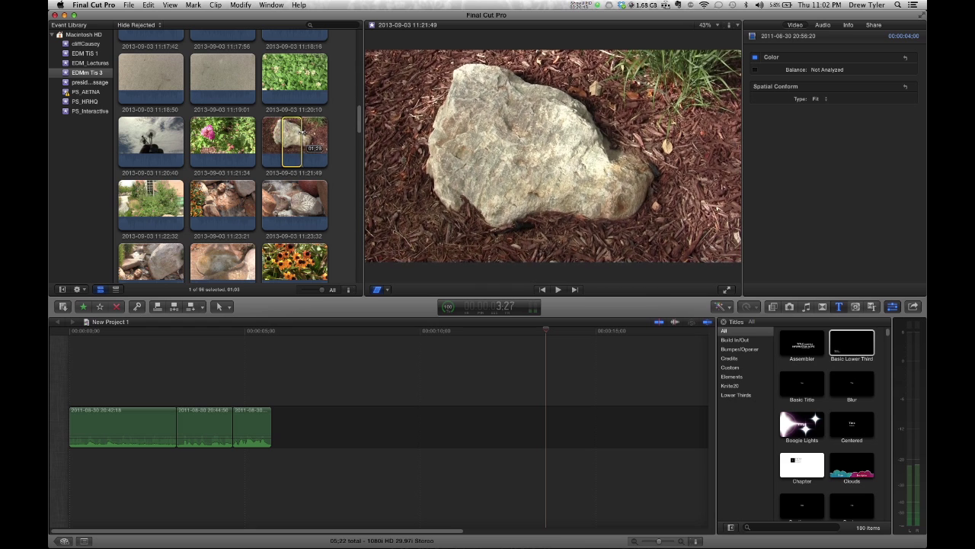
{"action": "left_click_drag", "start_coordinate": [283, 137], "coordinate": [85, 377]}
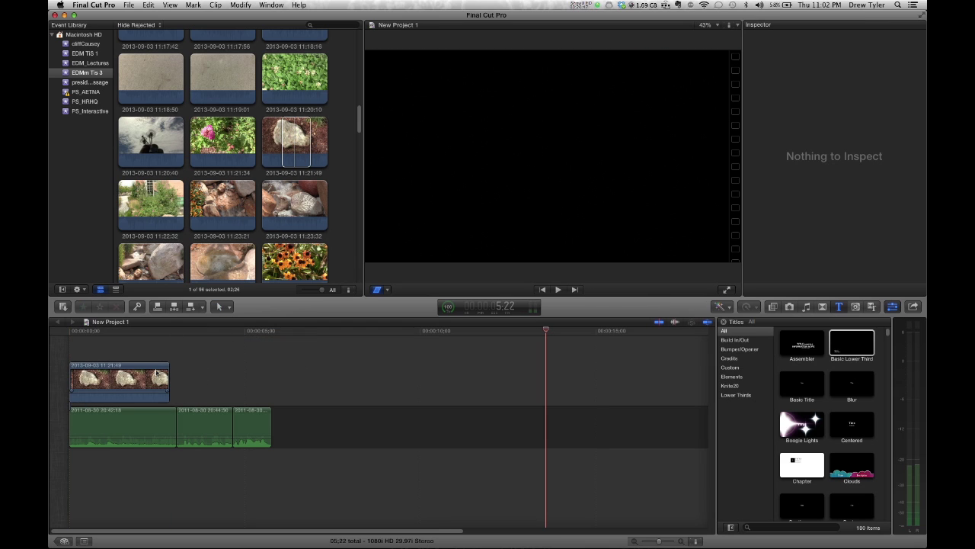
{"action": "left_click_drag", "start_coordinate": [166, 373], "coordinate": [111, 374]}
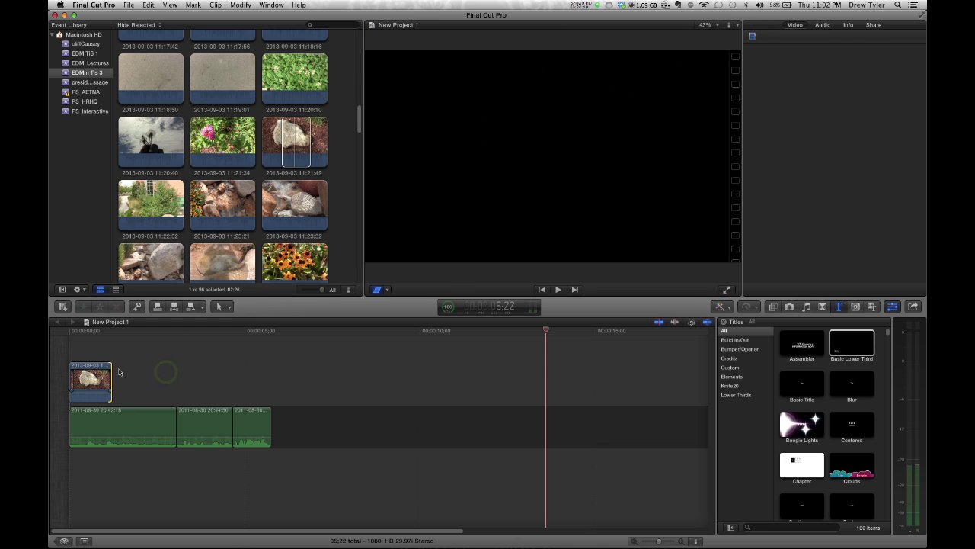
{"action": "left_click", "coordinate": [283, 262]}
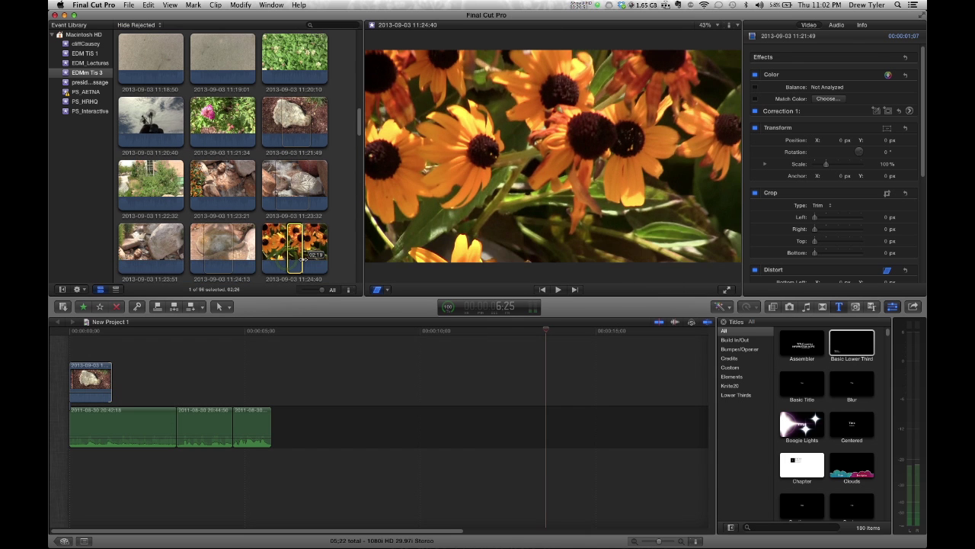
{"action": "left_click_drag", "start_coordinate": [294, 253], "coordinate": [132, 384]}
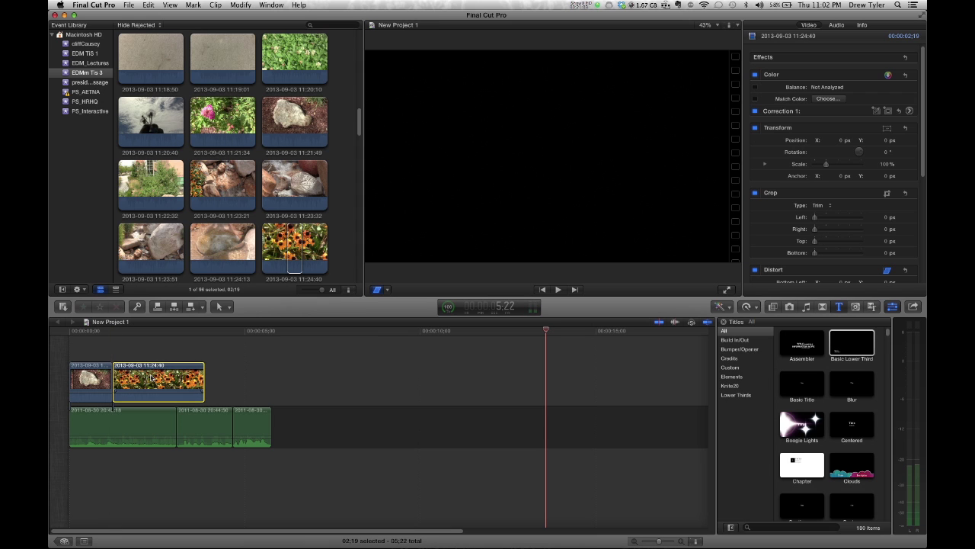
Play the timeline to check the rock and flower video against the audio-only clips beneath
{"action": "left_click", "coordinate": [85, 360]}
{"action": "key", "text": "space"}
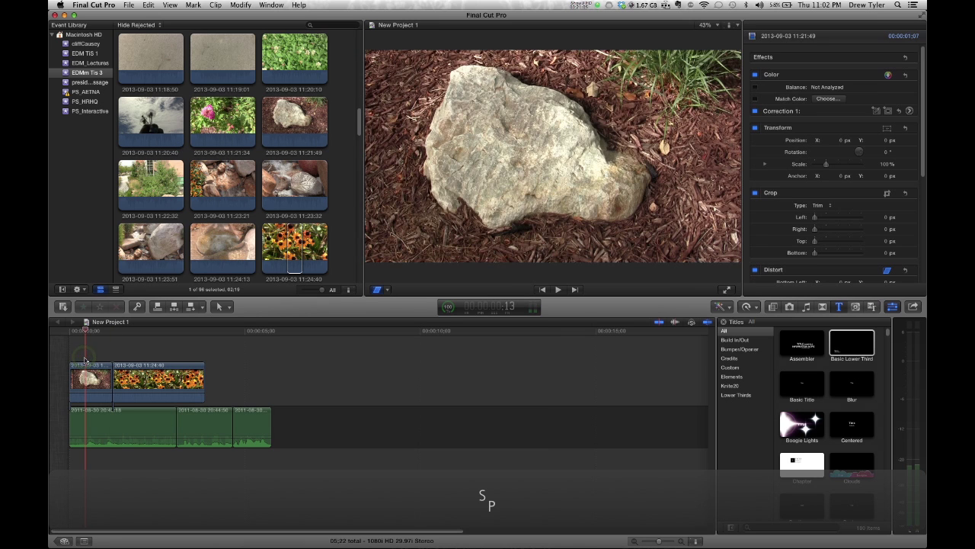
{"action": "key", "text": "space"}
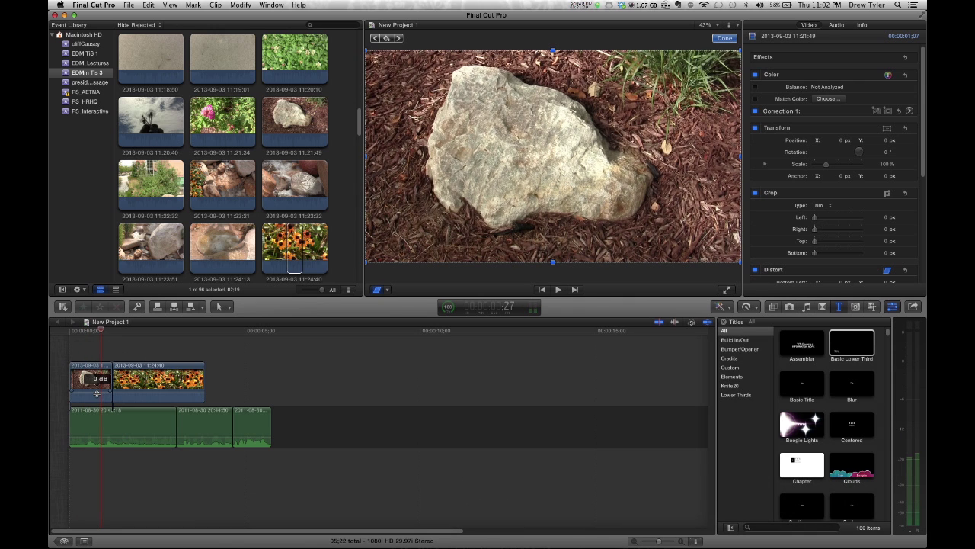
{"action": "left_click", "coordinate": [168, 349]}
{"action": "key", "text": "space"}
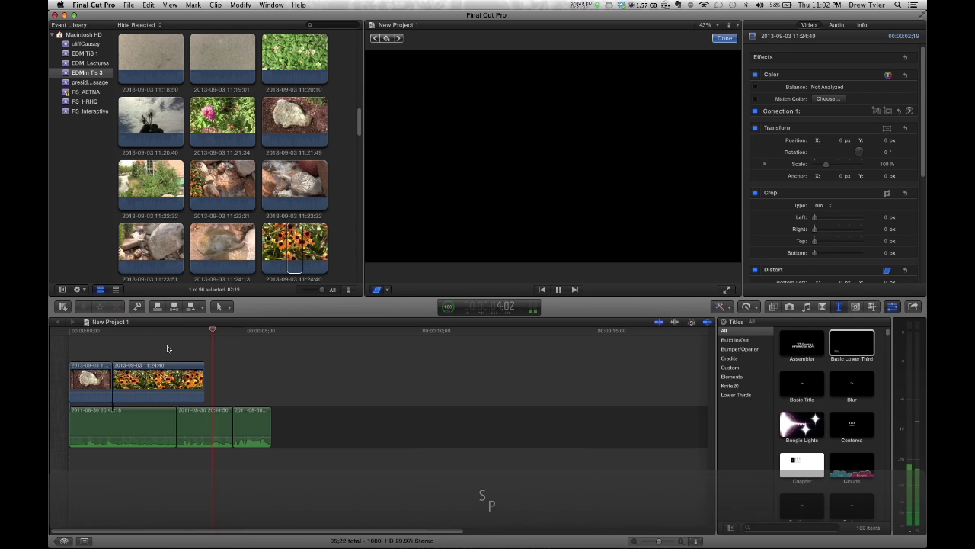
{"action": "key", "text": "space"}
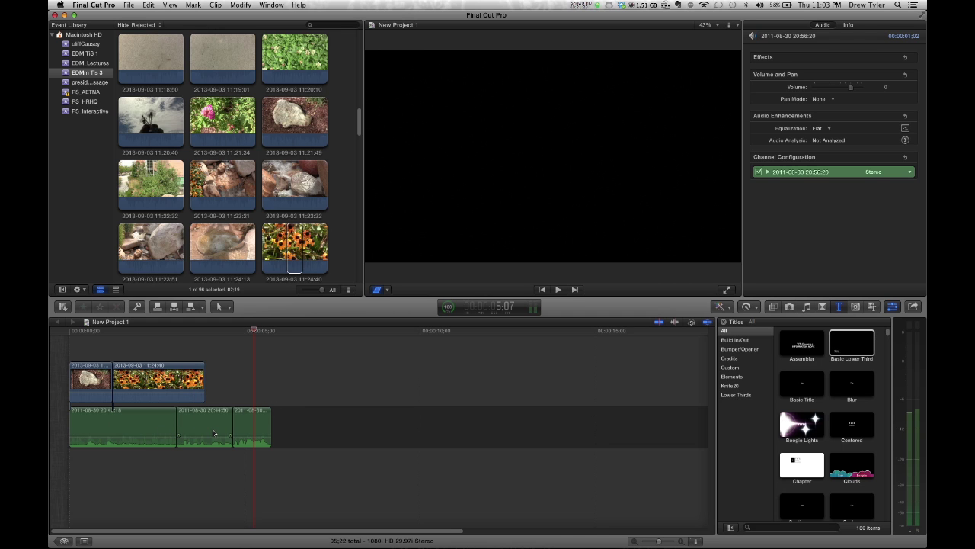
Preview the music track 07 3-Minute Rule in the browser and mark a range of about 24 seconds in it
{"action": "scroll", "coordinate": [258, 246], "scroll_direction": "down", "scroll_amount": 15}
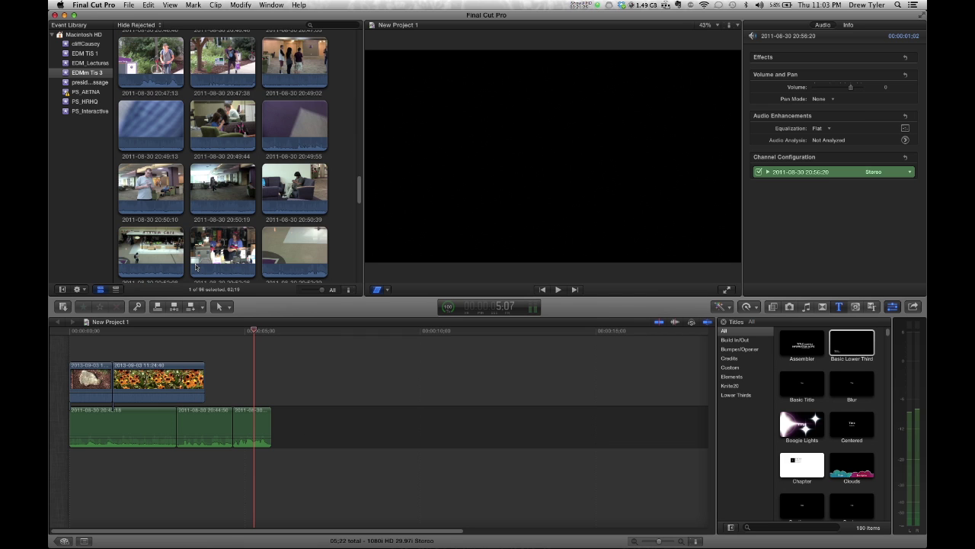
{"action": "left_click", "coordinate": [142, 257]}
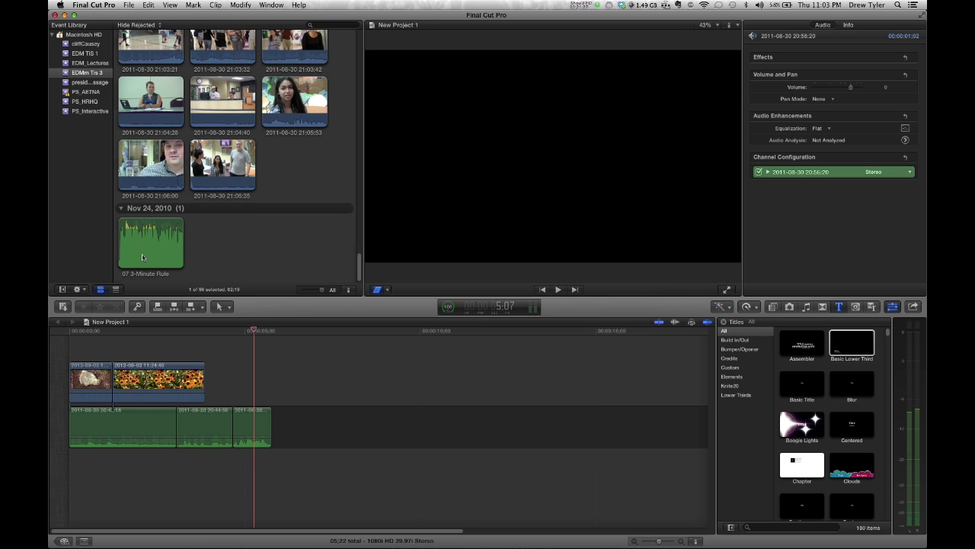
{"action": "key", "text": "space"}
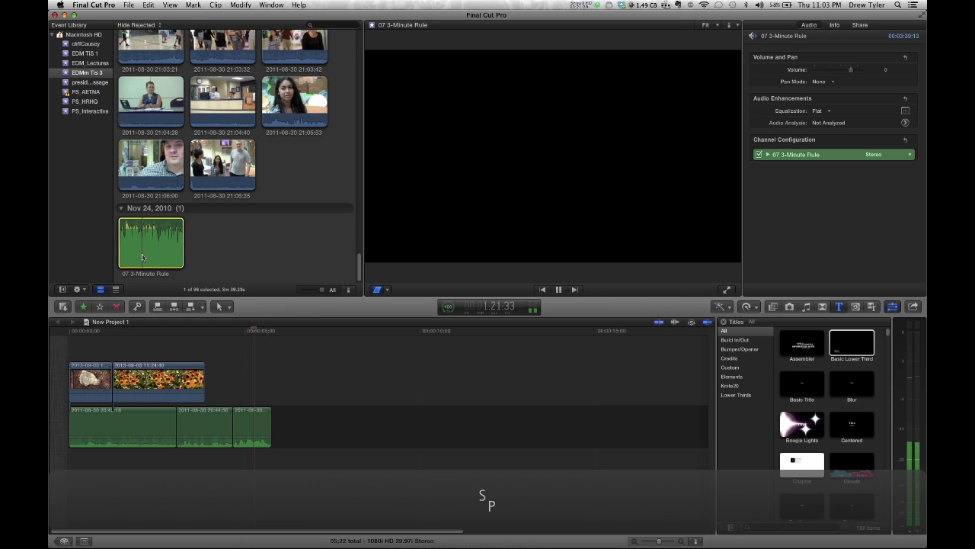
{"action": "key", "text": "space"}
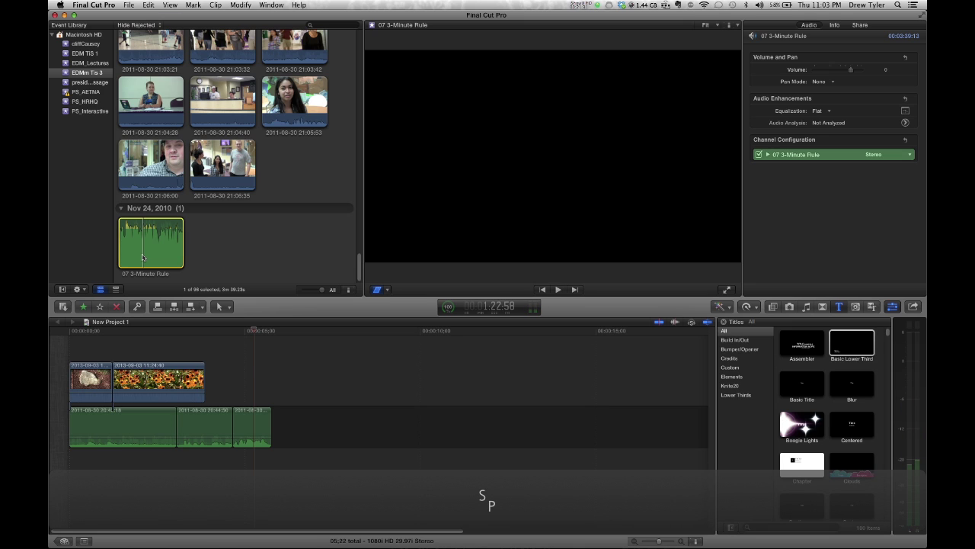
{"action": "key", "text": "i"}
{"action": "key", "text": "o"}
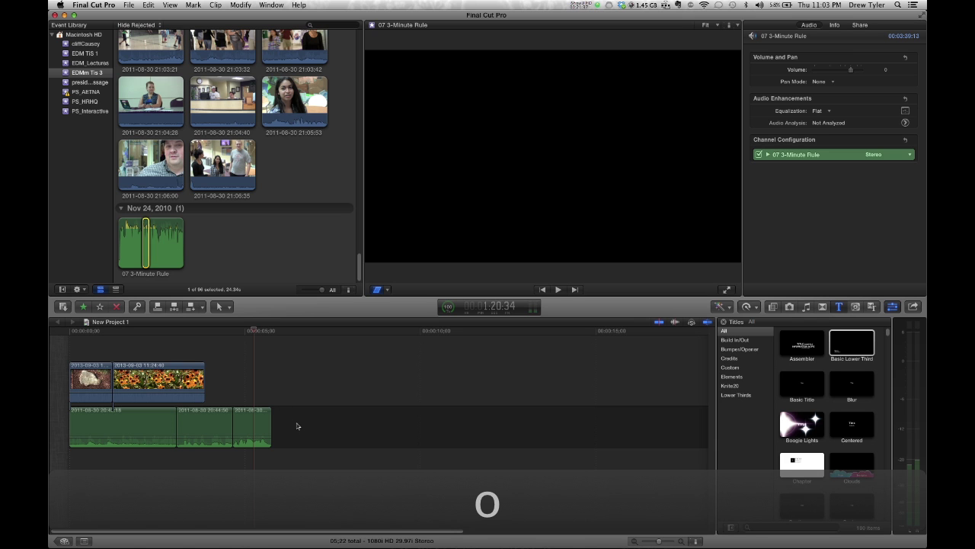
Clear all clips from the timeline and add the marked range of 07 3-Minute Rule as the first clip
{"action": "left_click_drag", "start_coordinate": [298, 424], "coordinate": [84, 386]}
{"action": "key", "text": "Delete"}
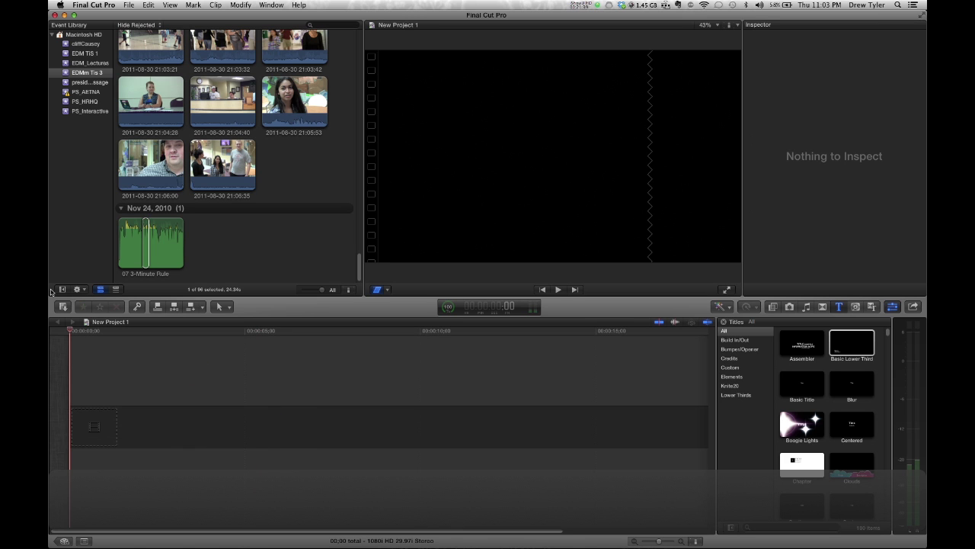
{"action": "left_click_drag", "start_coordinate": [138, 260], "coordinate": [141, 430]}
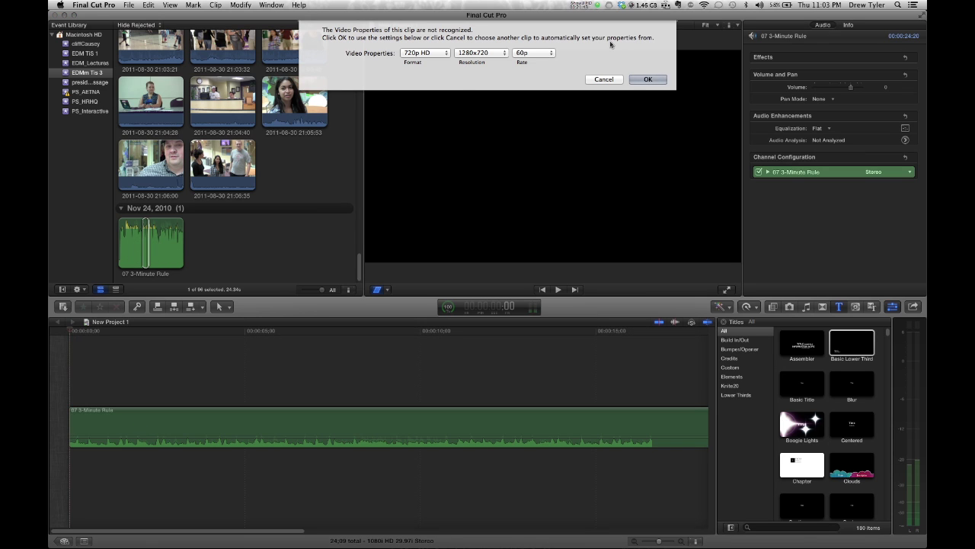
Set the project's video properties to 1080p HD, 1920x1080 at a rate of 30p and accept them
{"action": "left_click", "coordinate": [447, 53]}
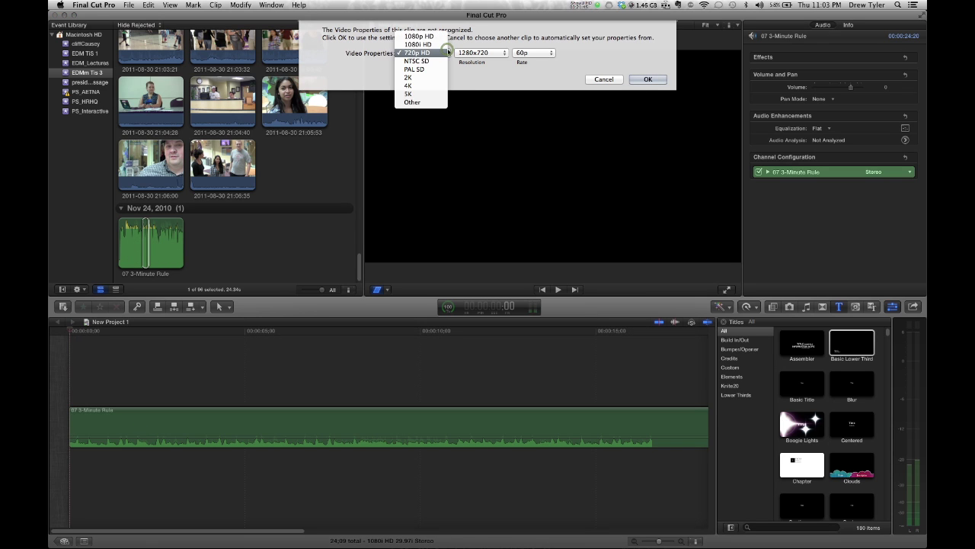
{"action": "left_click", "coordinate": [418, 36]}
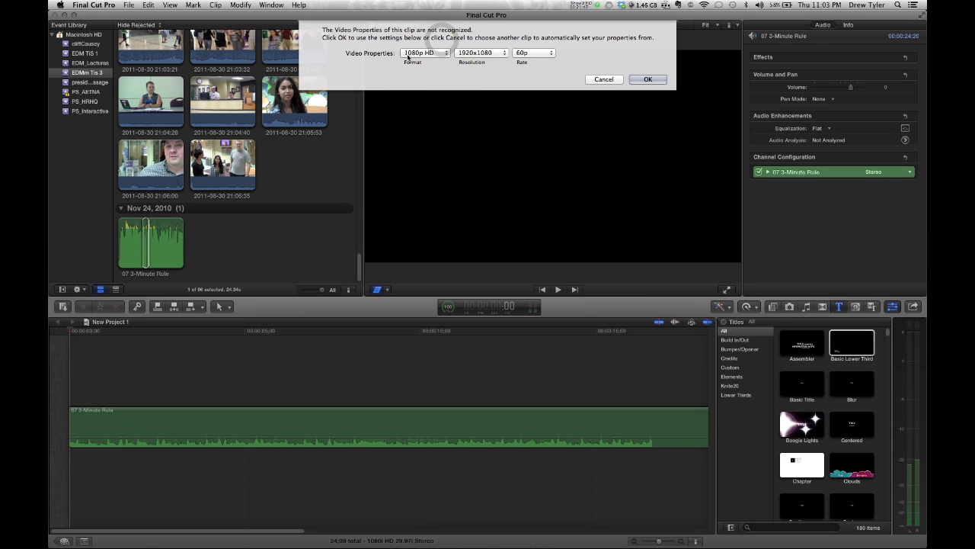
{"action": "left_click", "coordinate": [527, 56]}
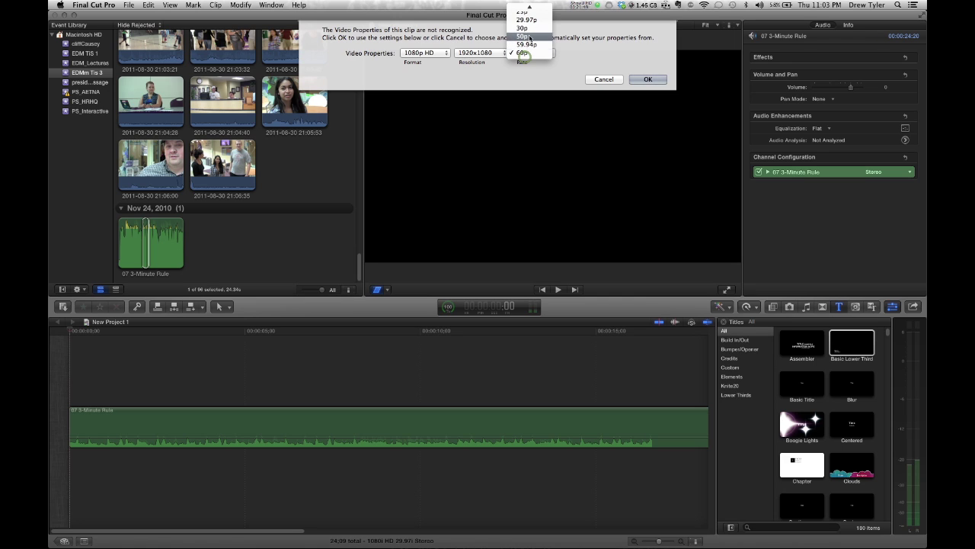
{"action": "left_click", "coordinate": [523, 28]}
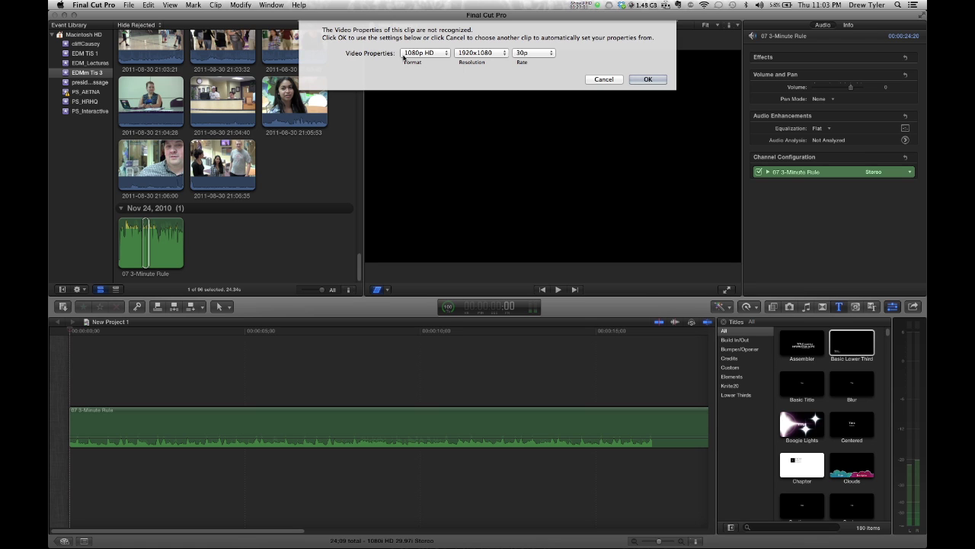
{"action": "left_click", "coordinate": [649, 79]}
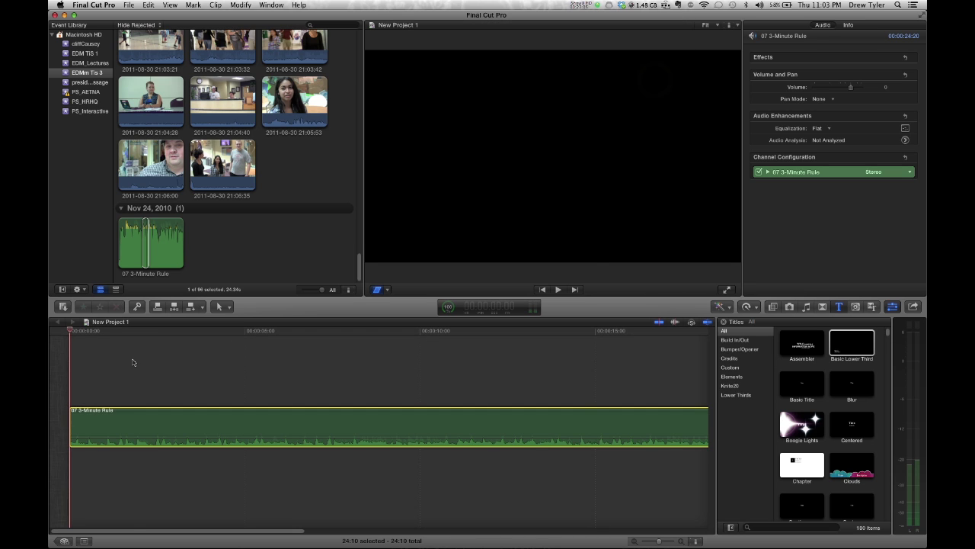
Play a few seconds of the music track in the timeline and park the playhead at about 14 seconds
{"action": "left_click", "coordinate": [132, 361]}
{"action": "key", "text": "super+minus"}
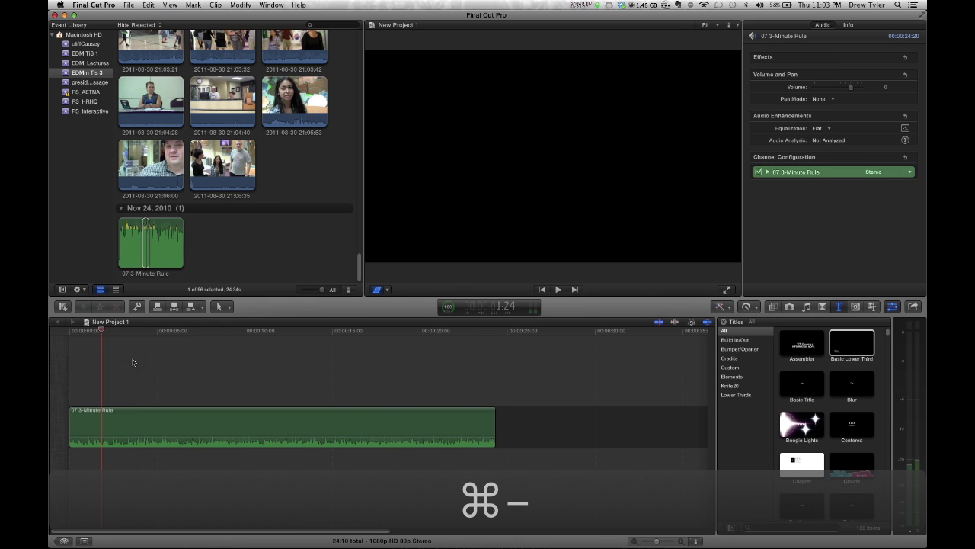
{"action": "key", "text": "space"}
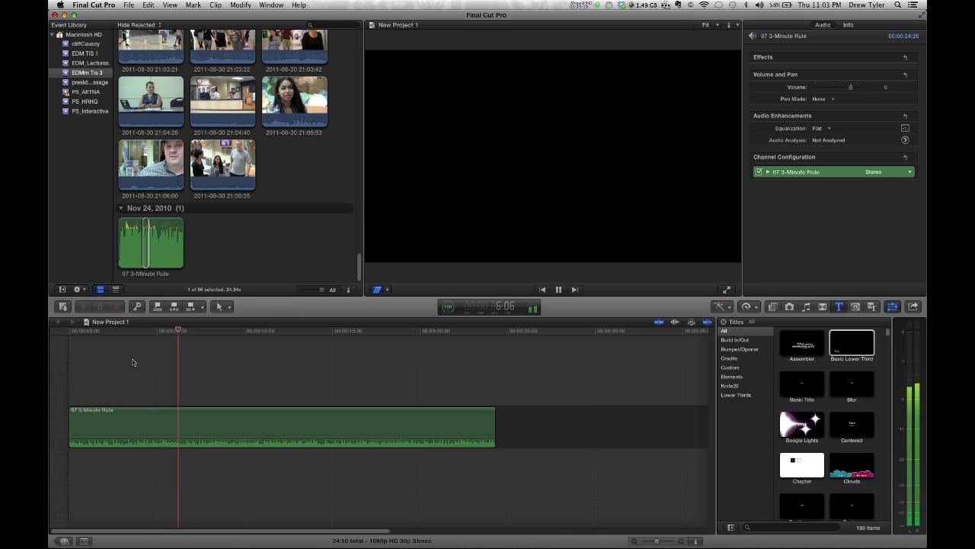
{"action": "key", "text": "space"}
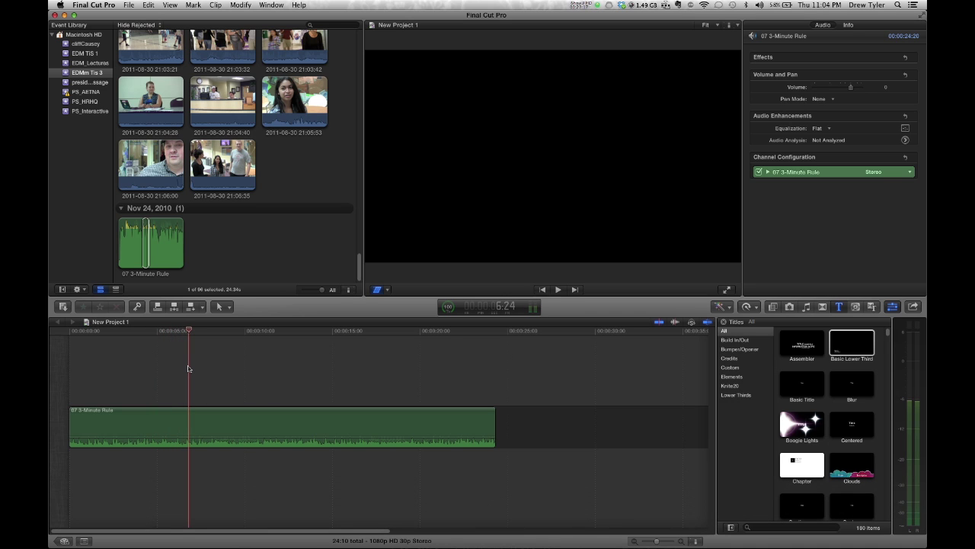
{"action": "left_click", "coordinate": [164, 366]}
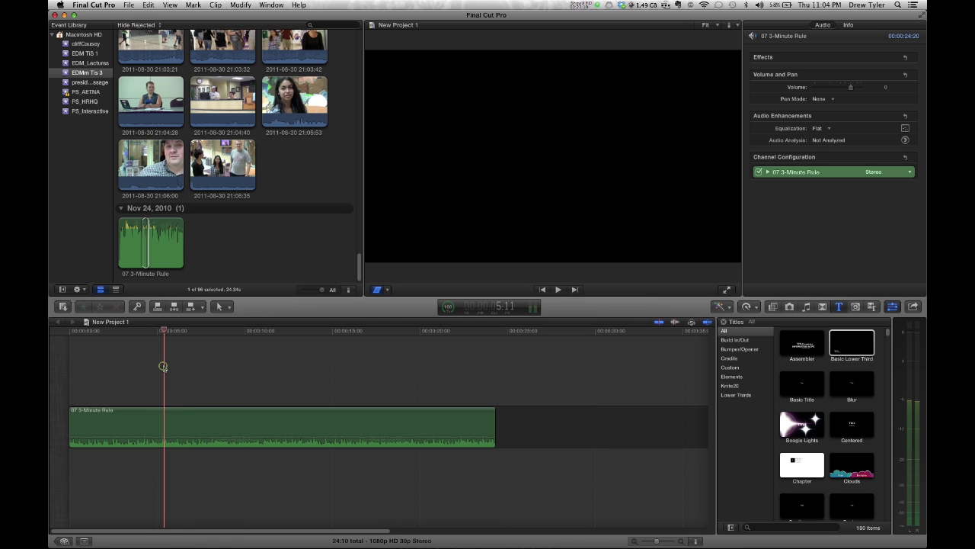
{"action": "left_click", "coordinate": [246, 384]}
{"action": "left_click", "coordinate": [324, 399]}
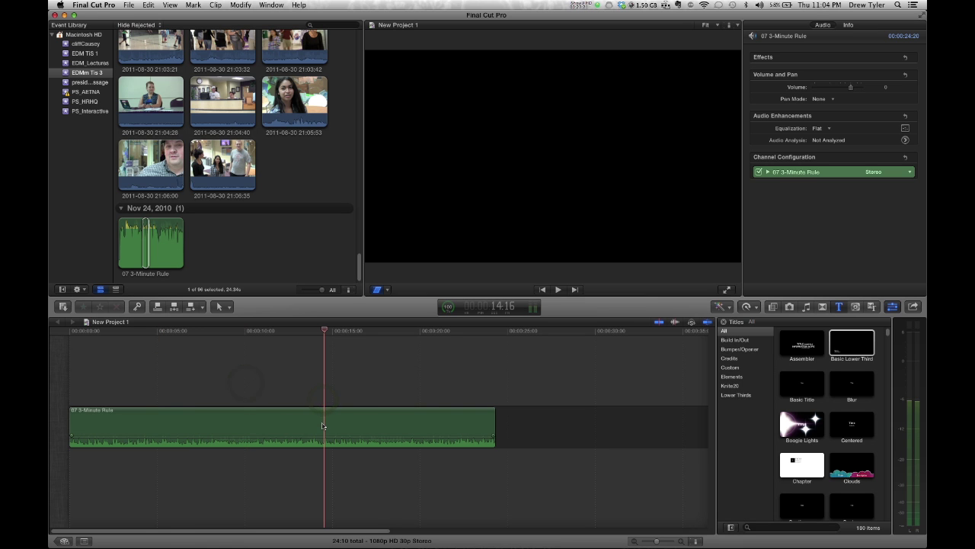
{"action": "left_click", "coordinate": [322, 425]}
{"action": "left_click", "coordinate": [232, 183]}
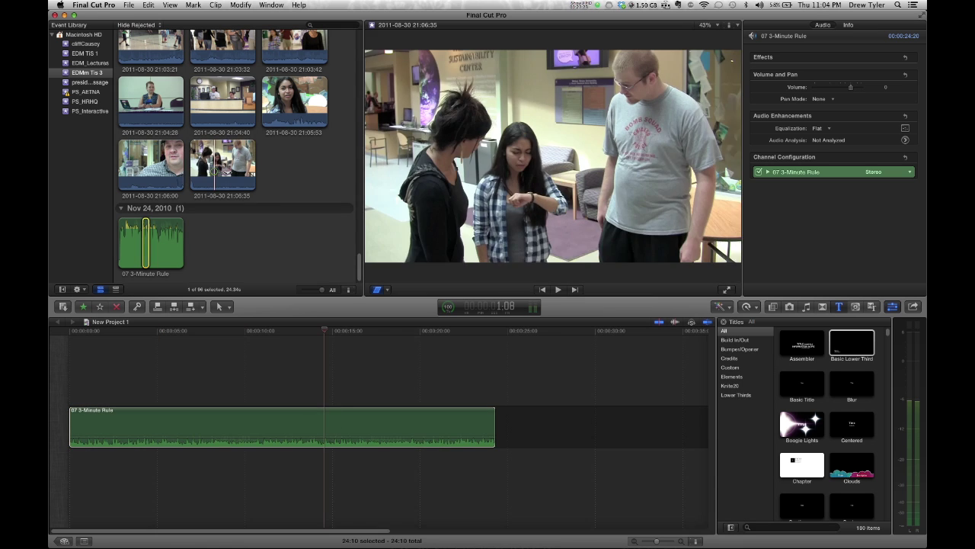
{"action": "left_click_drag", "start_coordinate": [219, 186], "coordinate": [197, 381]}
{"action": "left_click_drag", "start_coordinate": [141, 171], "coordinate": [213, 374]}
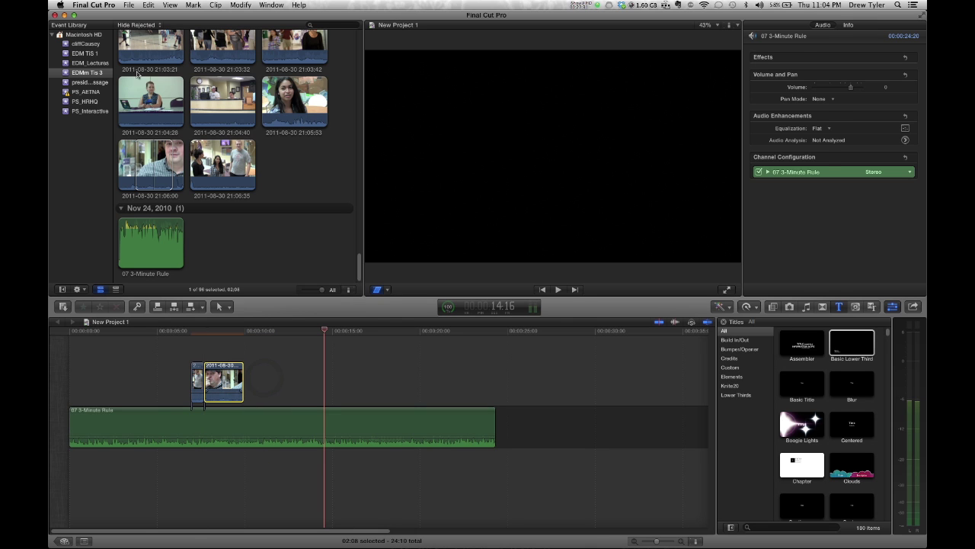
{"action": "left_click_drag", "start_coordinate": [142, 96], "coordinate": [321, 402]}
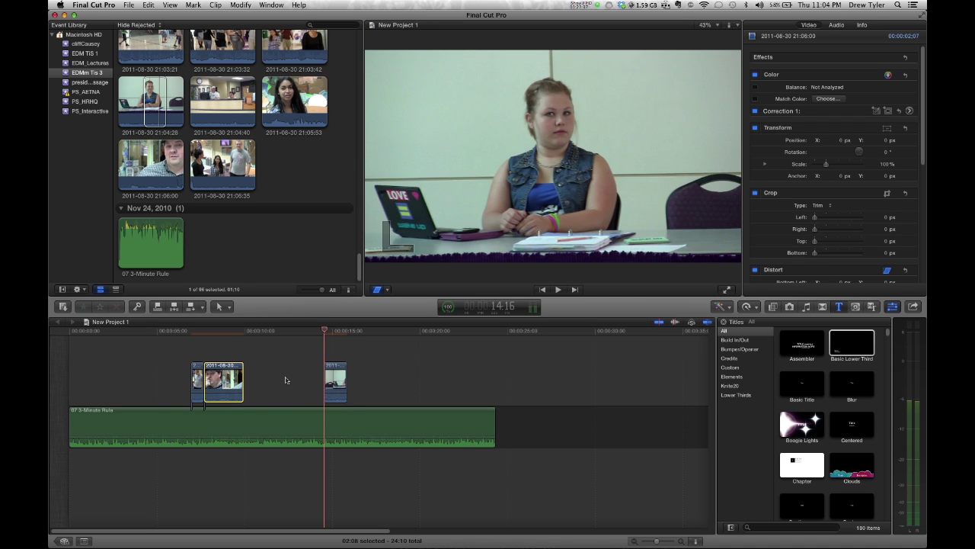
Delete the three connected video clips above the music track
{"action": "left_click", "coordinate": [296, 415]}
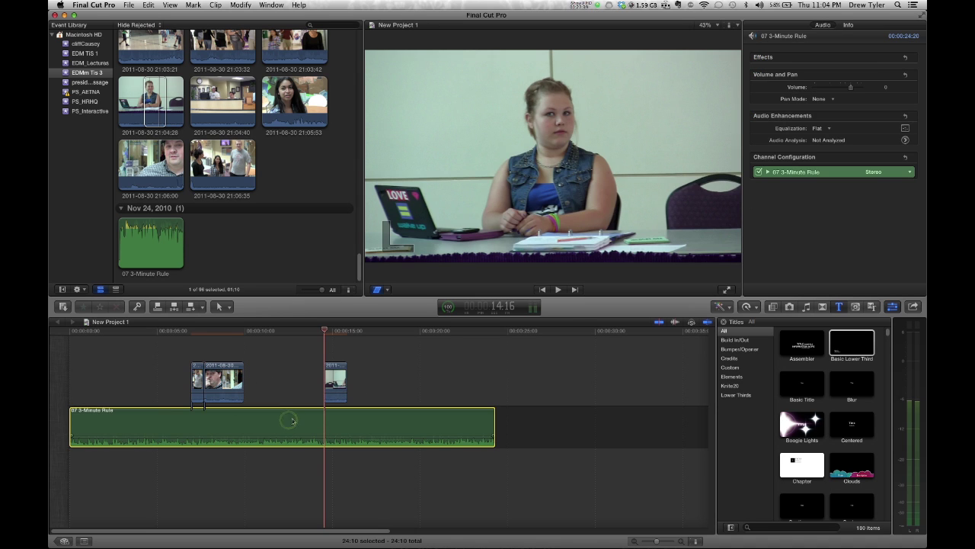
{"action": "left_click", "coordinate": [130, 384]}
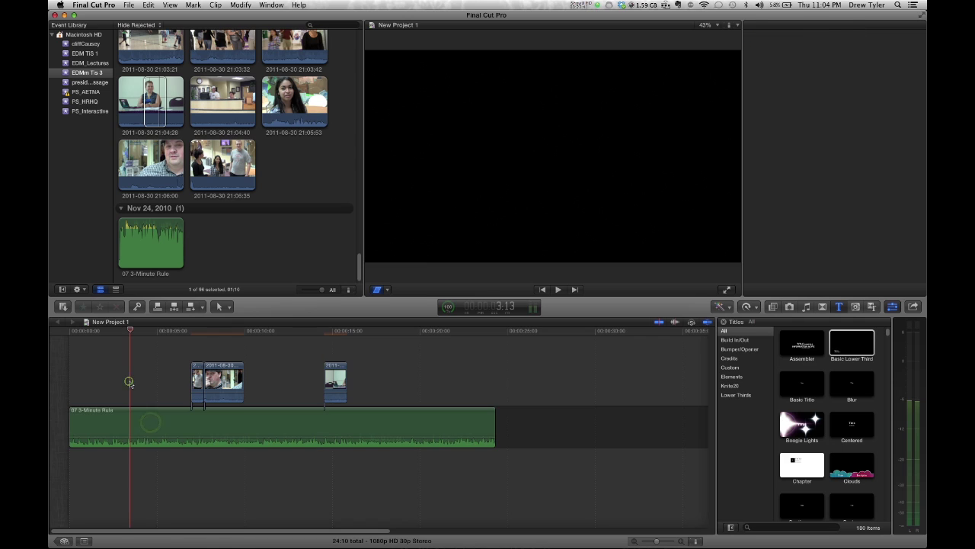
{"action": "left_click", "coordinate": [76, 382]}
{"action": "left_click", "coordinate": [110, 386]}
{"action": "left_click", "coordinate": [109, 383]}
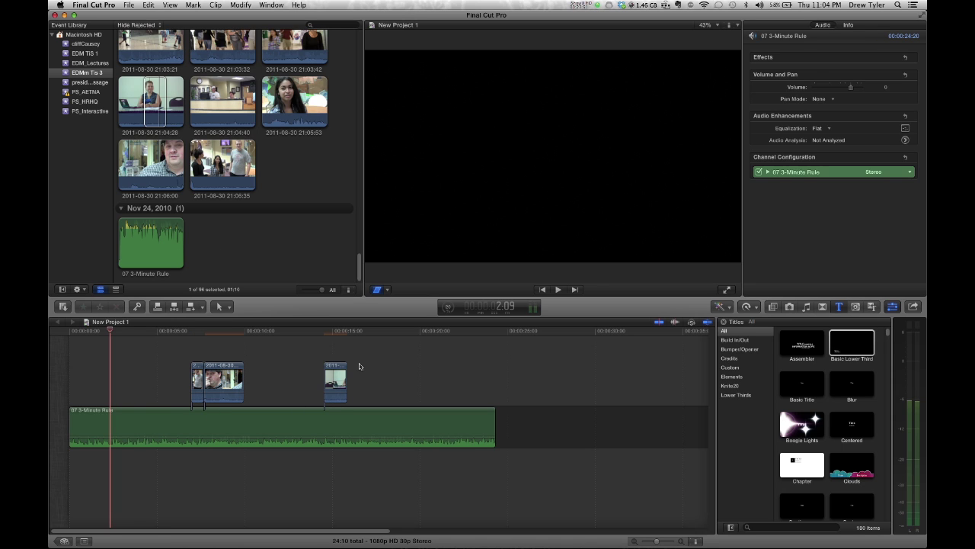
{"action": "left_click_drag", "start_coordinate": [187, 365], "coordinate": [381, 373]}
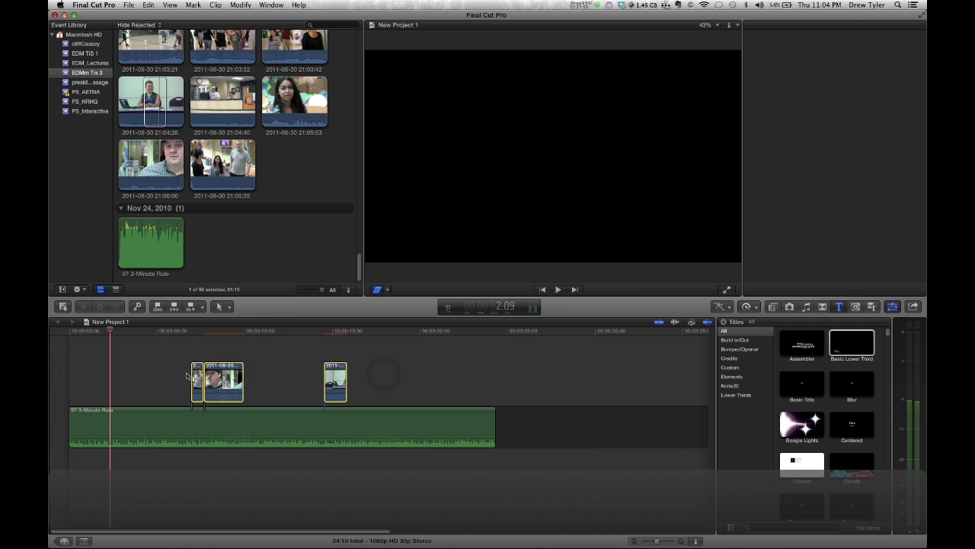
{"action": "key", "text": "Delete"}
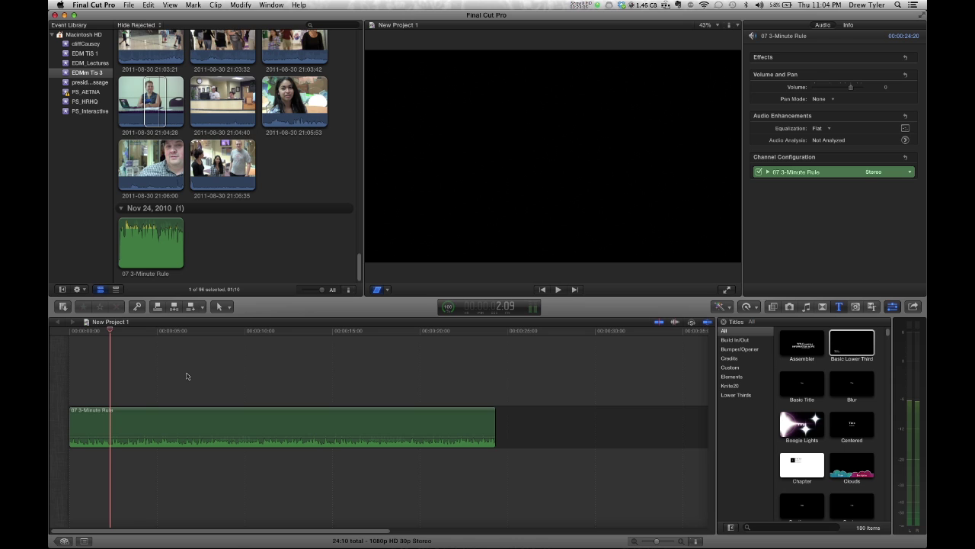
Hide the Titles browser and fit the whole music track in the widened timeline
{"action": "left_click", "coordinate": [841, 307]}
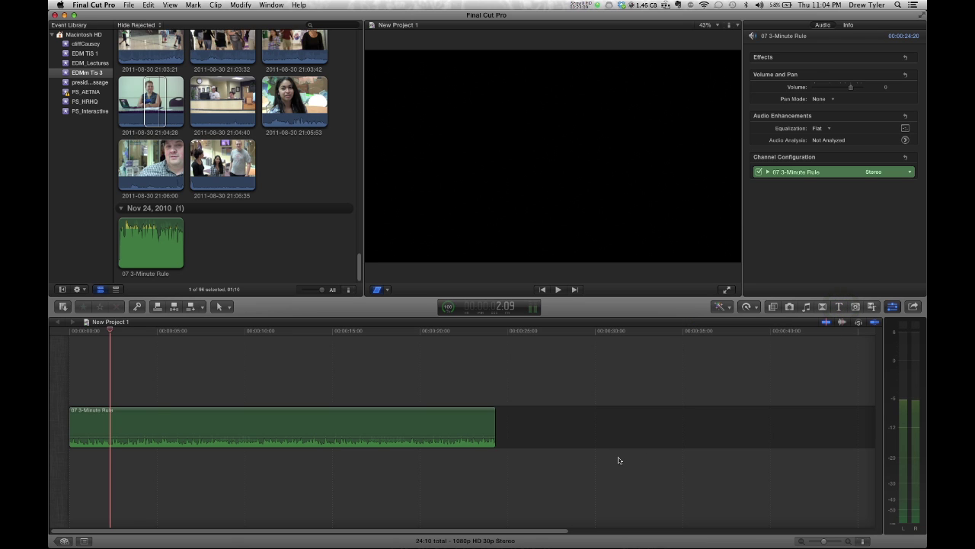
{"action": "key", "text": "shift+z"}
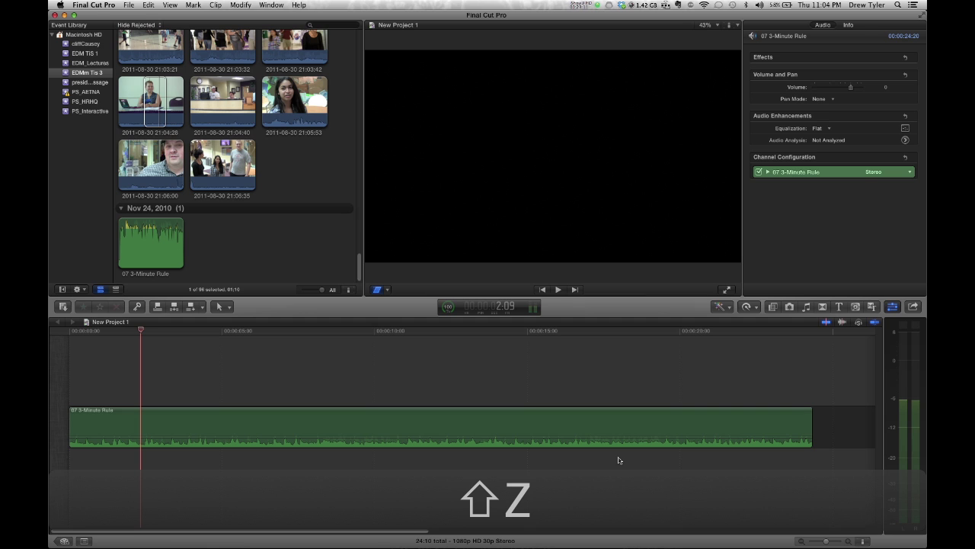